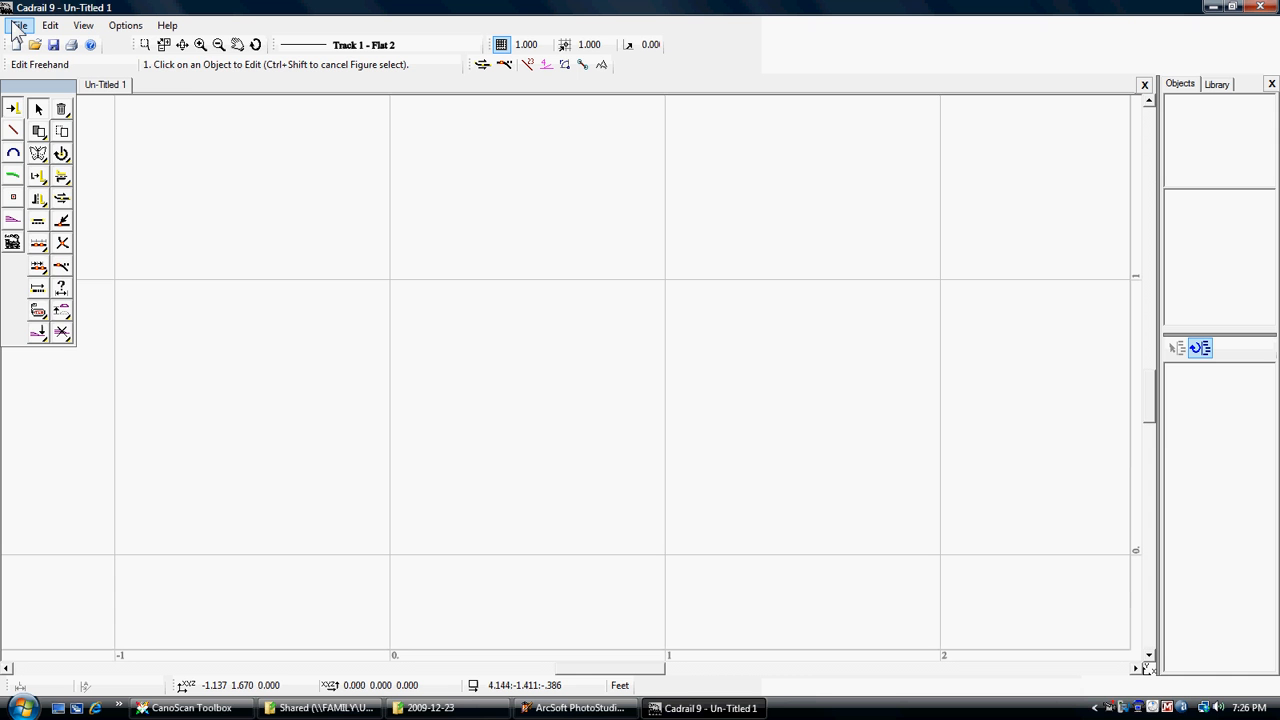
Load the Scan10001 image as a trace bitmap at the origin with a scale width of 8.5 inches
left_click(19, 26)
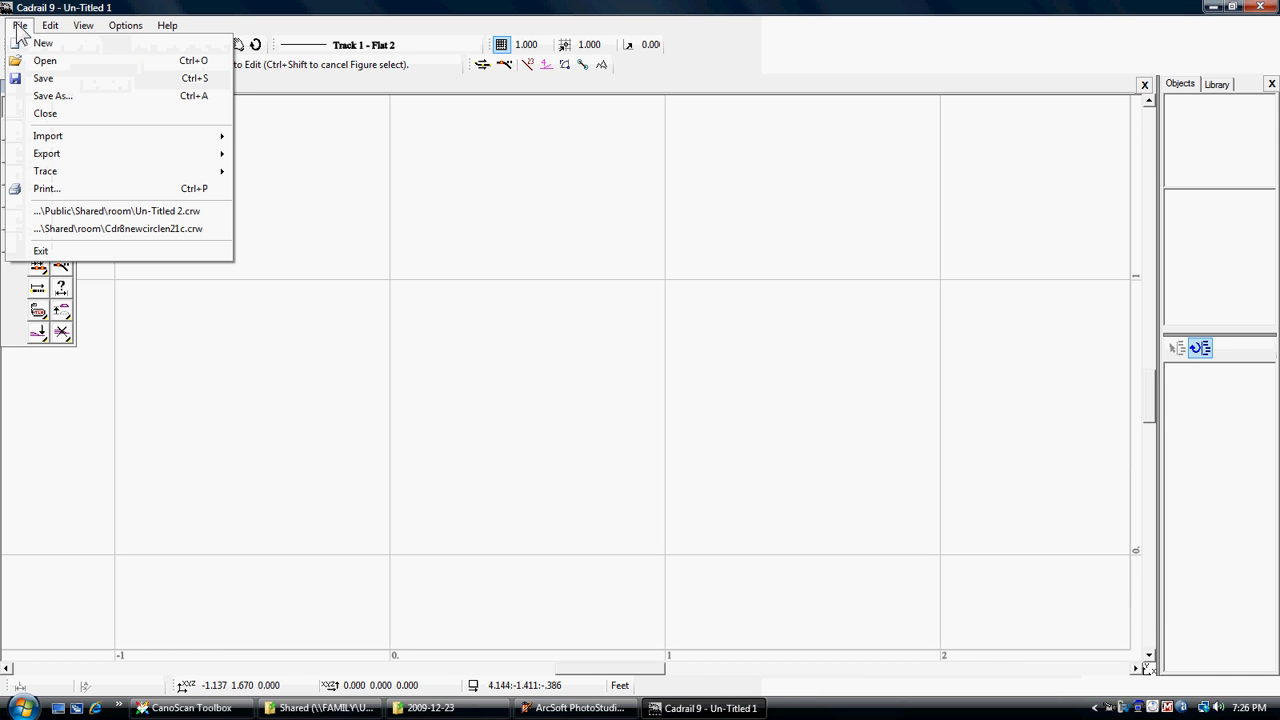
mouse_move(120, 171)
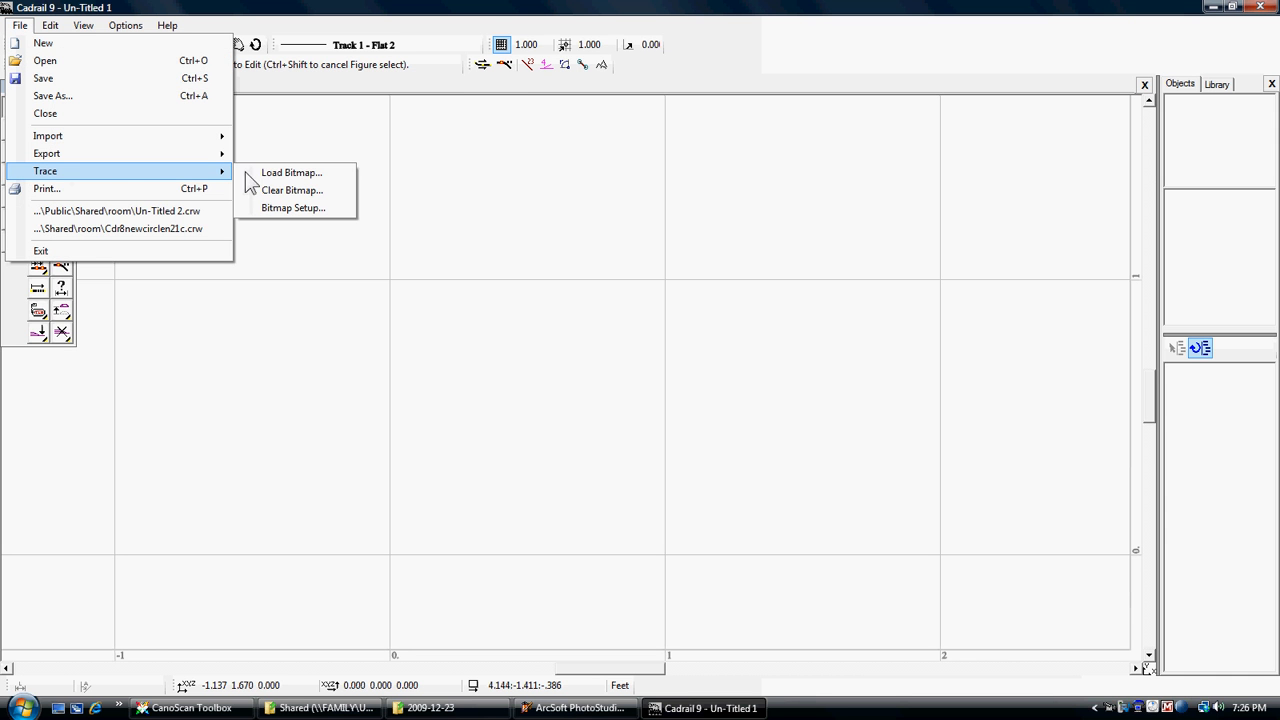
left_click(290, 173)
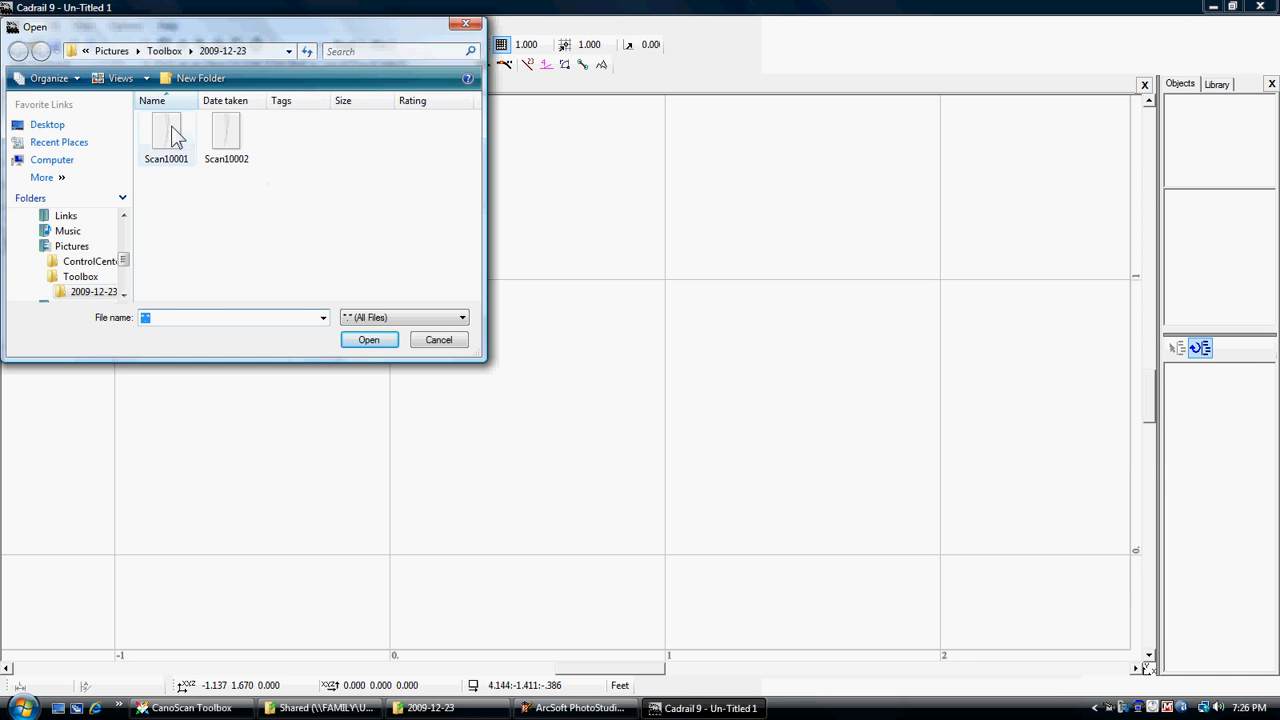
double_click(170, 133)
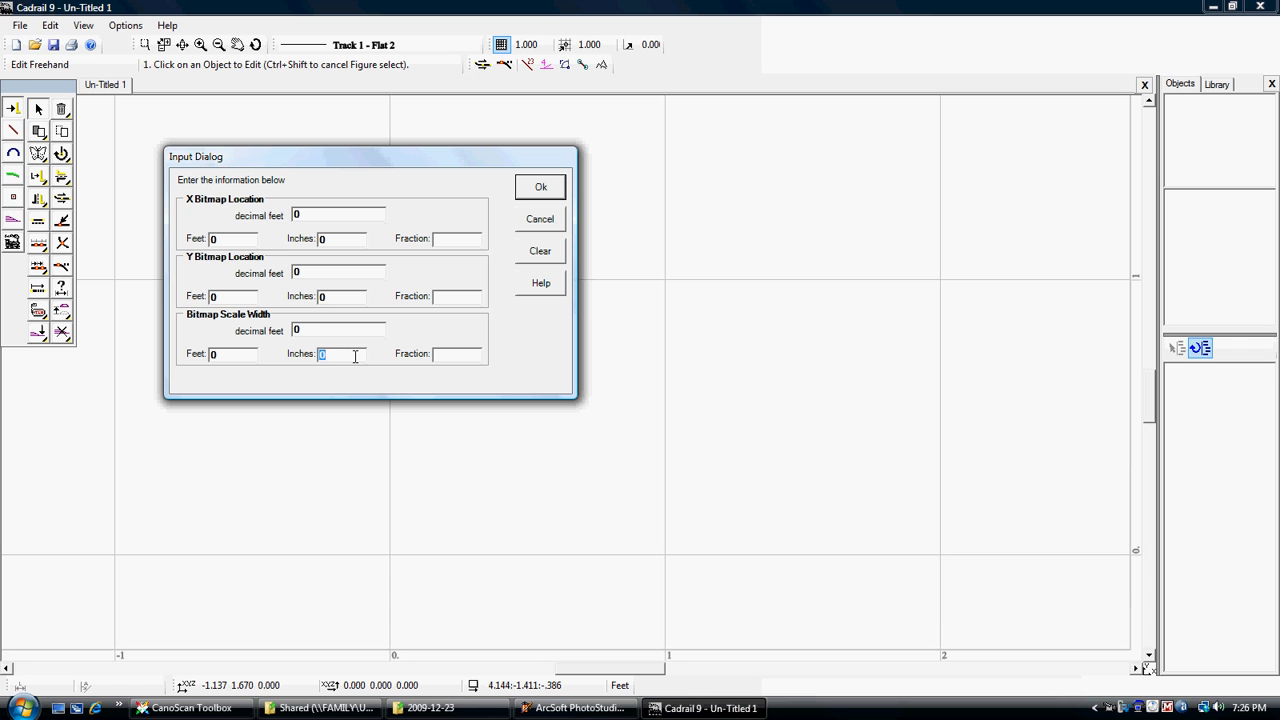
type("8.5")
left_click(530, 187)
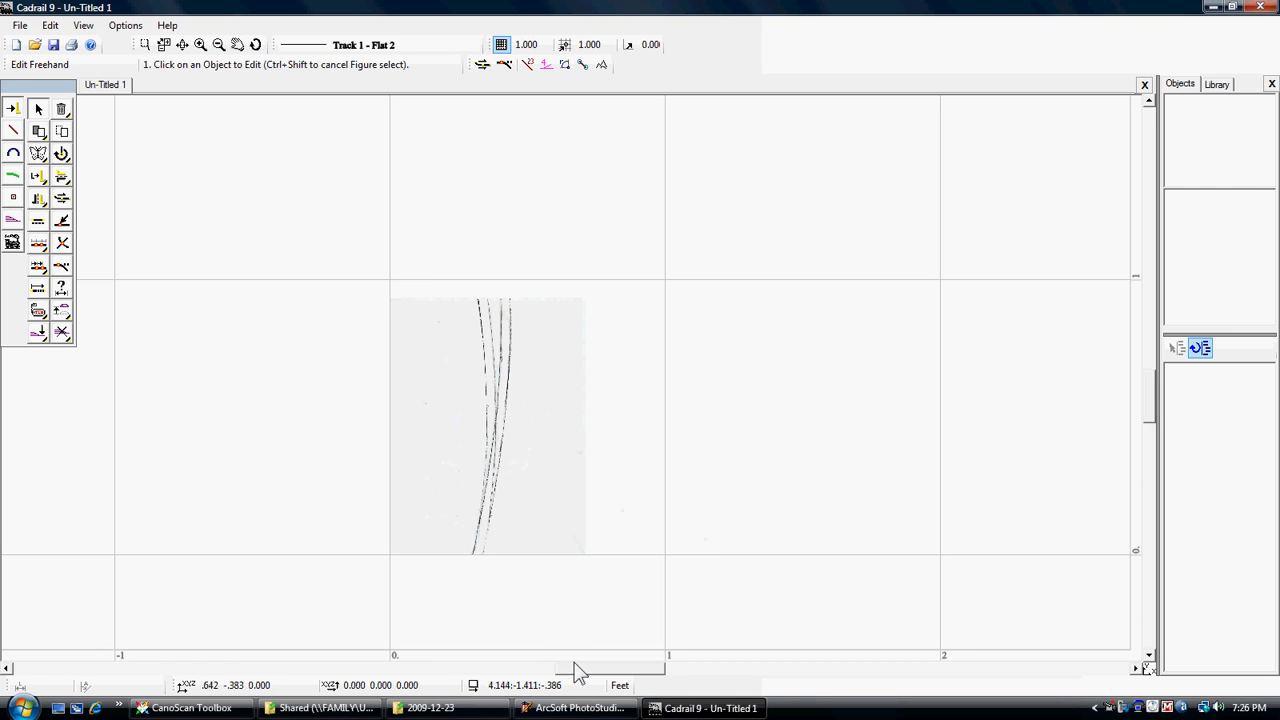
Set the current drawing layer to Track 2 with the Track HO Scale line style
left_click_drag(578, 667, 551, 667)
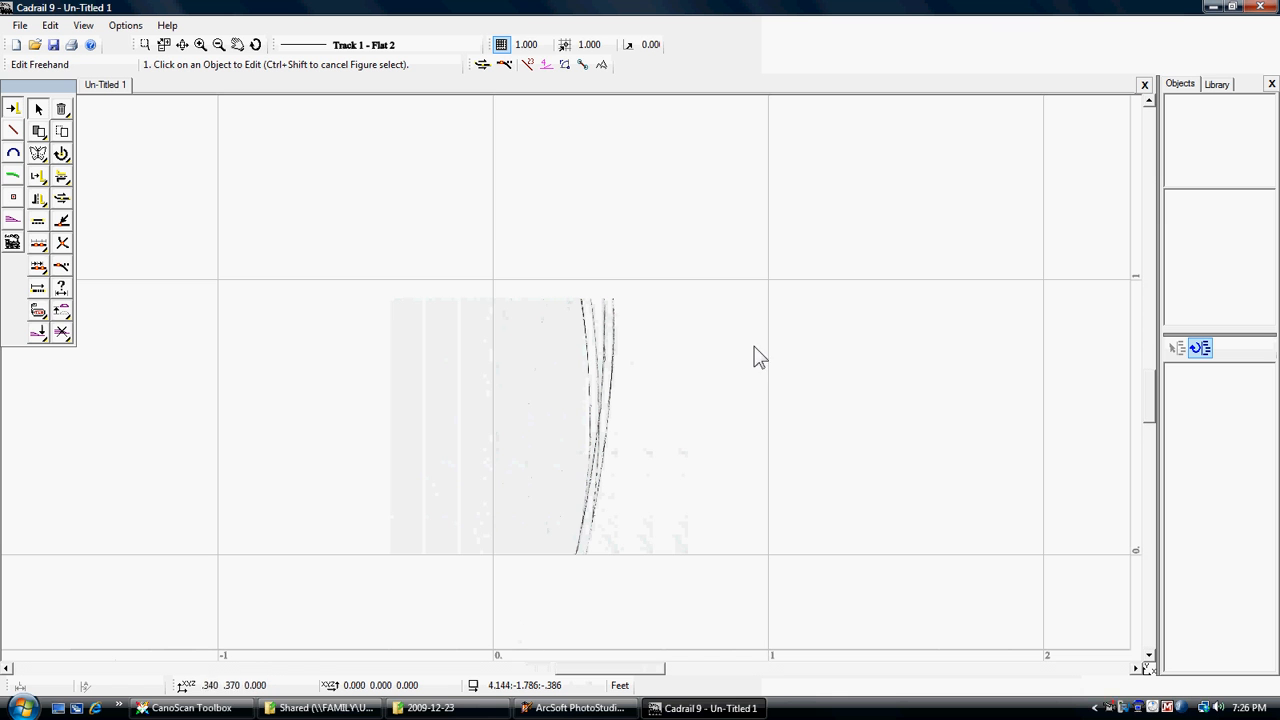
left_click(532, 45)
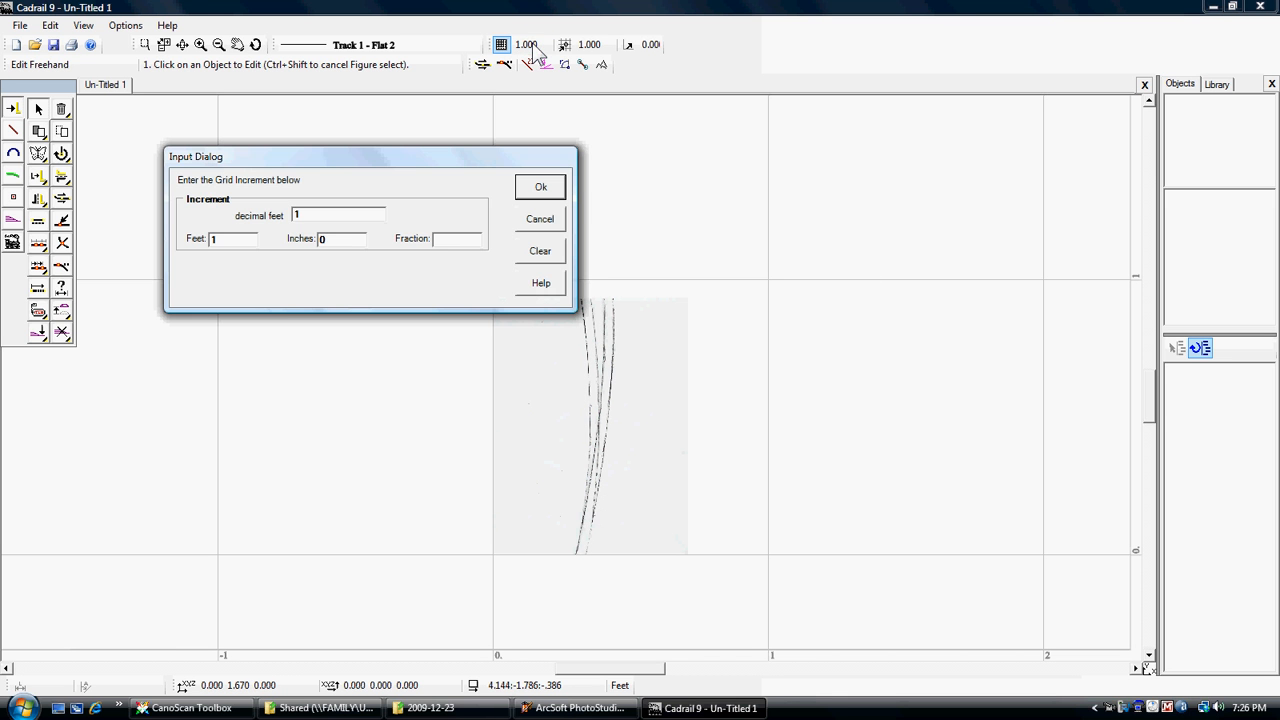
left_click(546, 220)
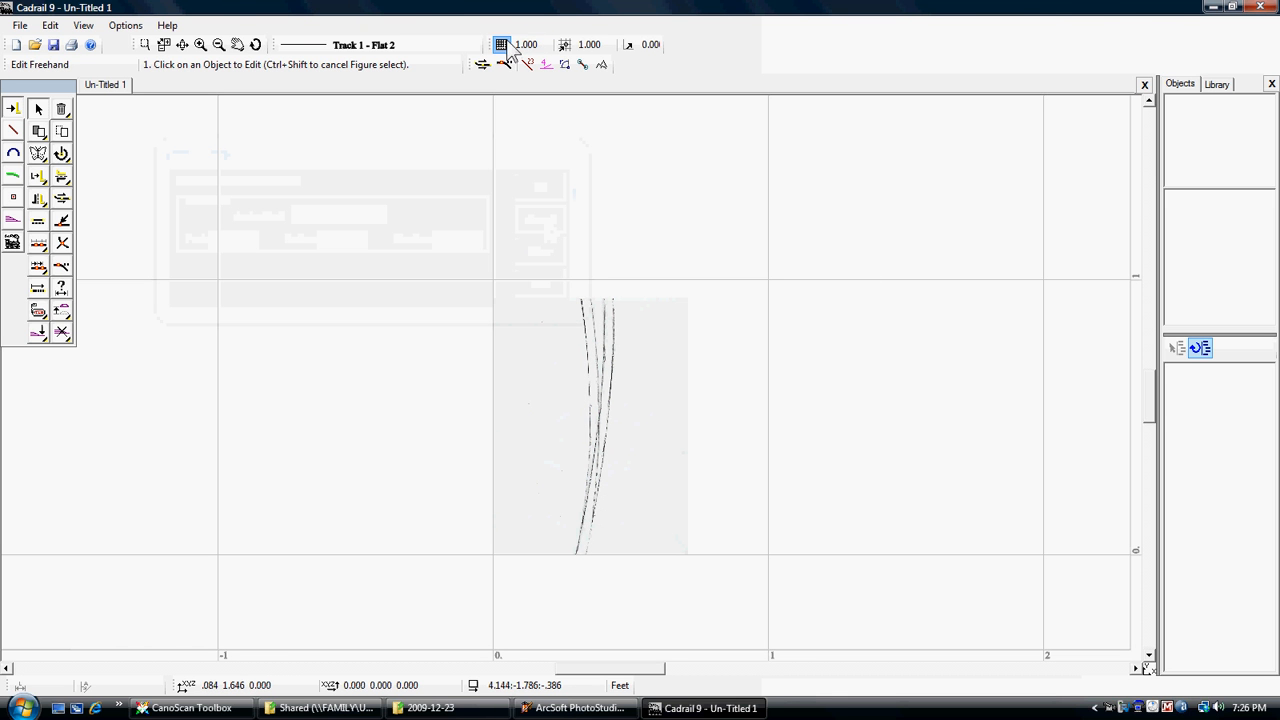
left_click(468, 46)
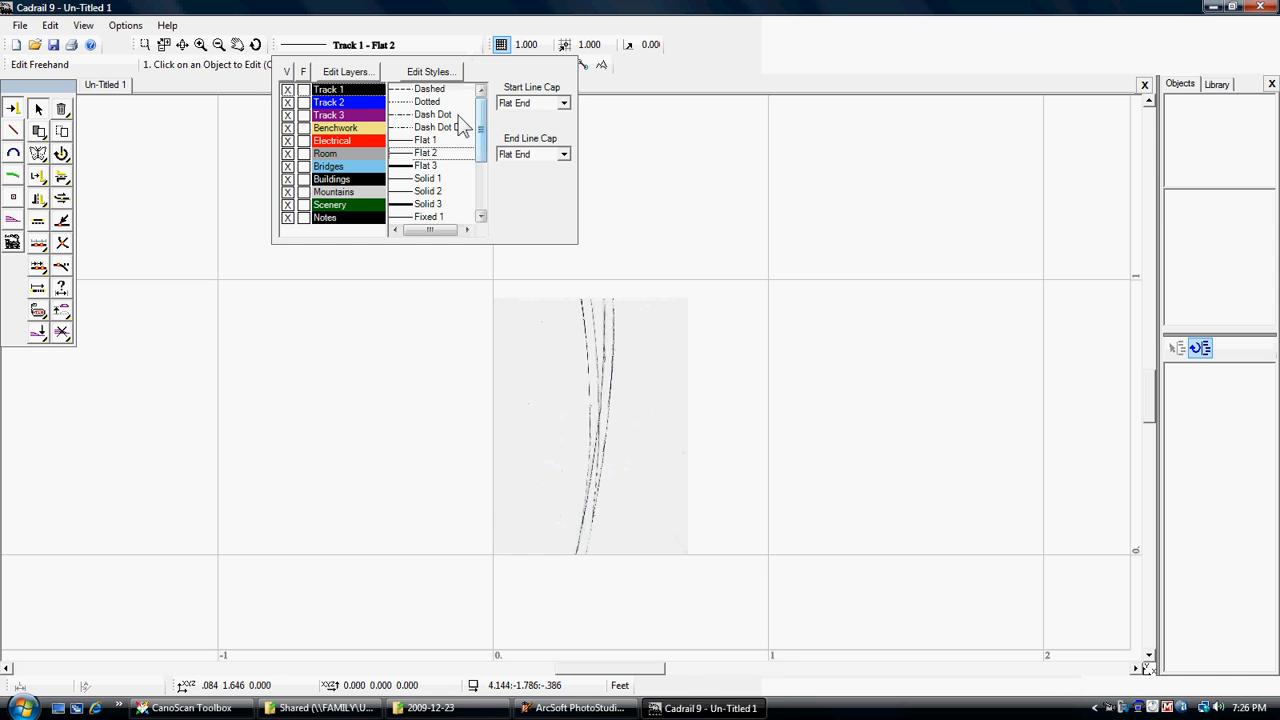
left_click(364, 104)
left_click_drag(481, 136, 478, 210)
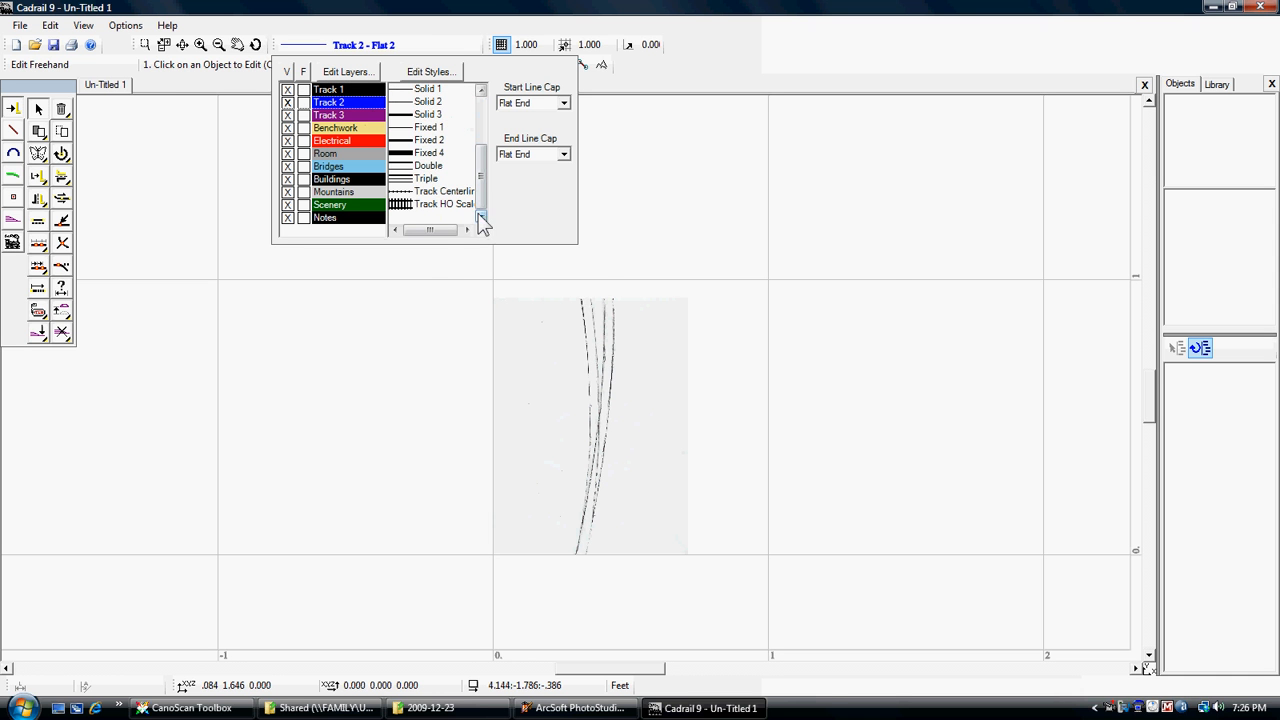
left_click(447, 206)
Create a new line style named "N Scale" in the style editor
left_click(435, 72)
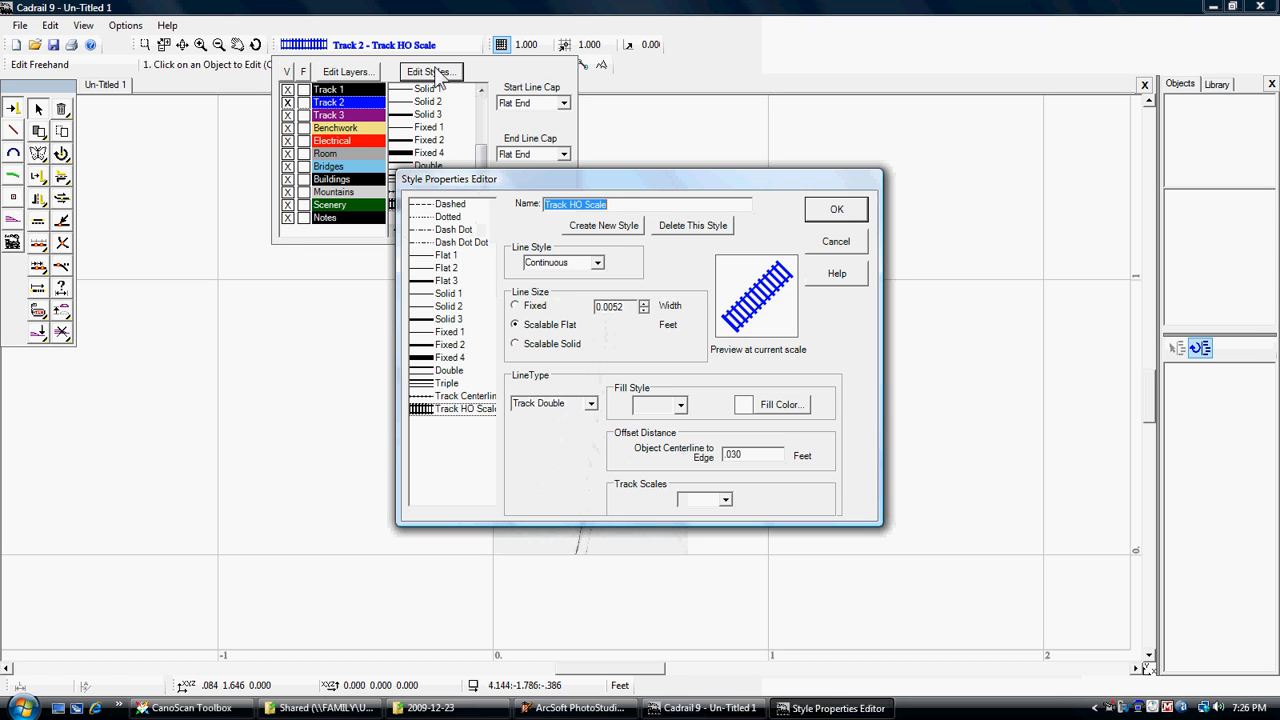
left_click(603, 225)
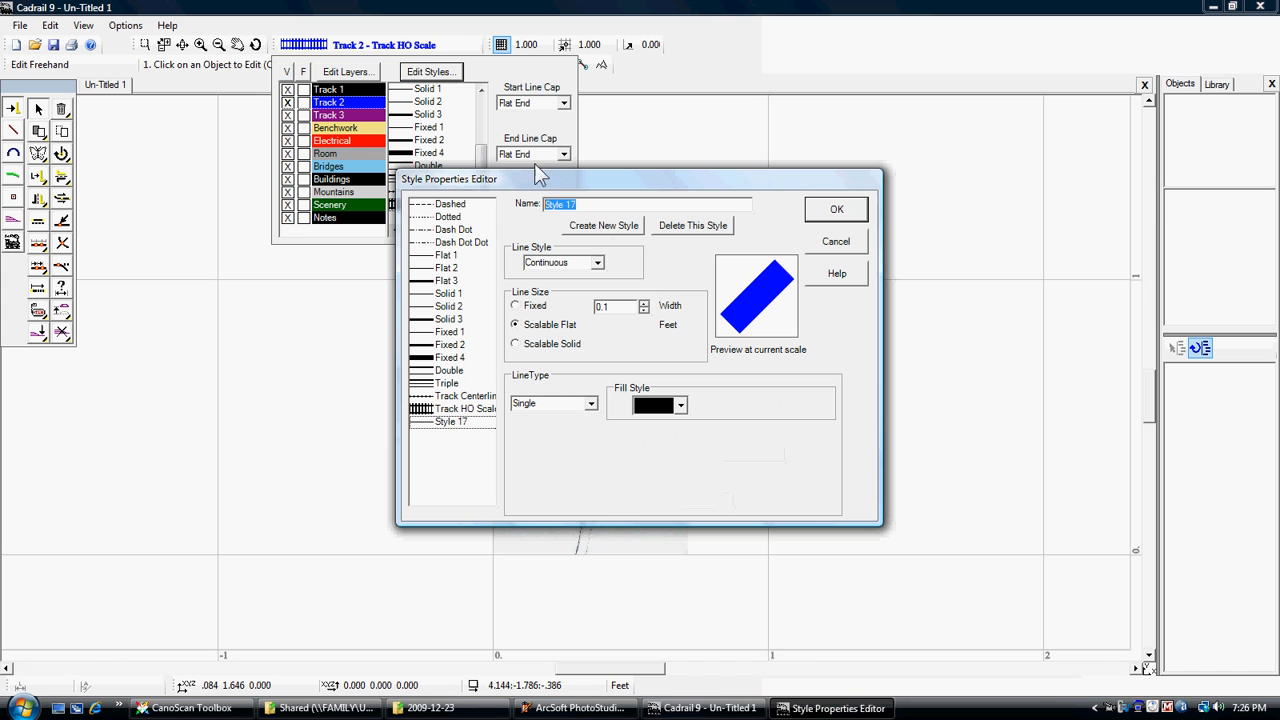
type("N")
type(" Scl")
type("ale")
Give the new style the Track Double line type and the N (1/160) track scale, and save it
left_click(591, 405)
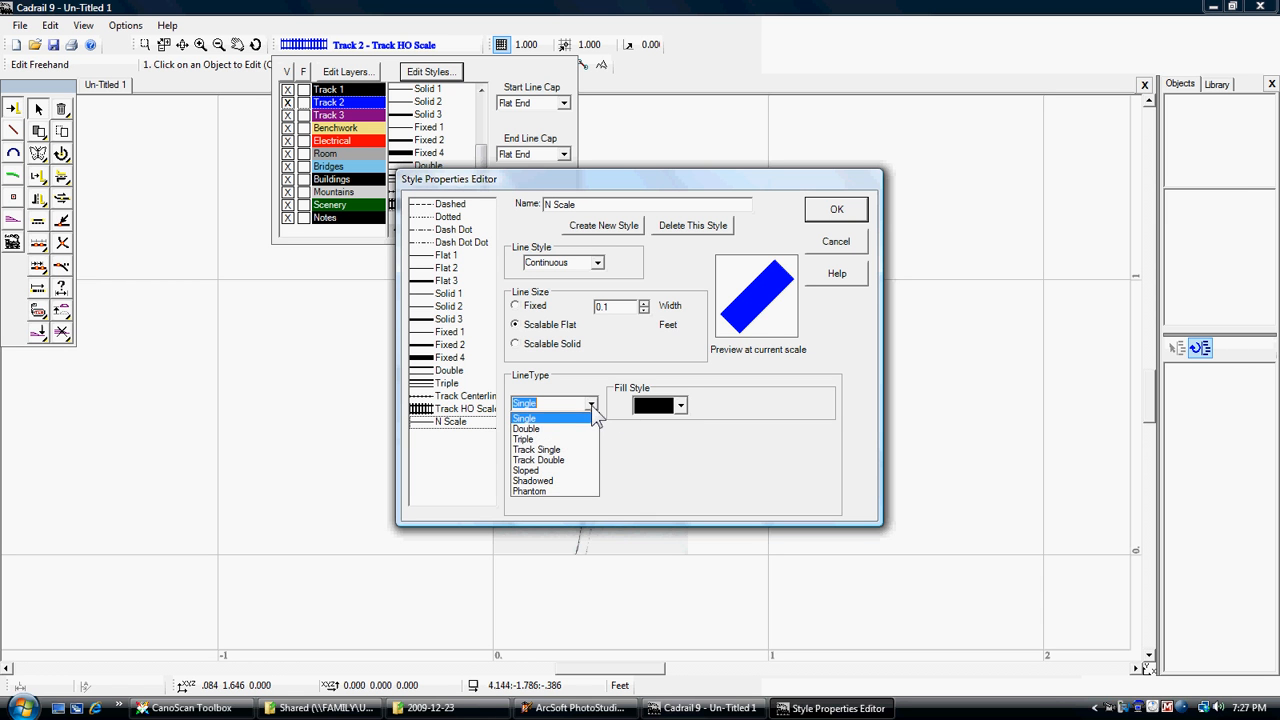
left_click(550, 460)
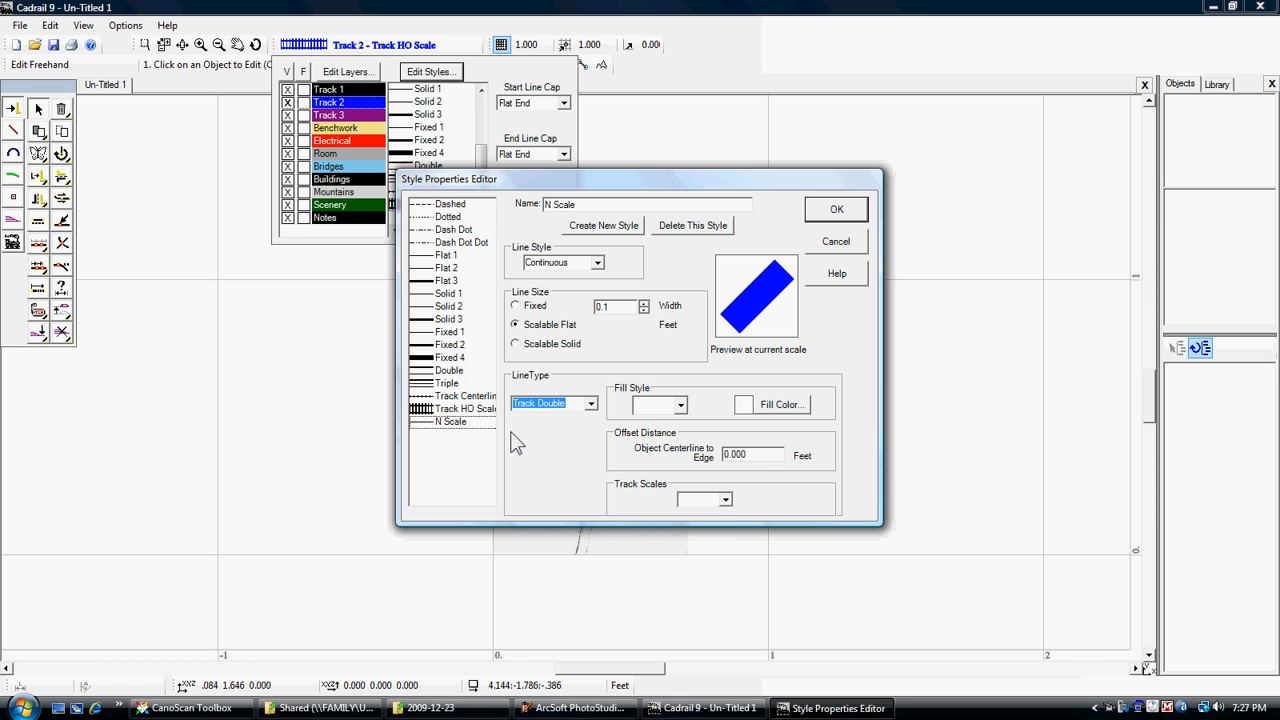
left_click(726, 500)
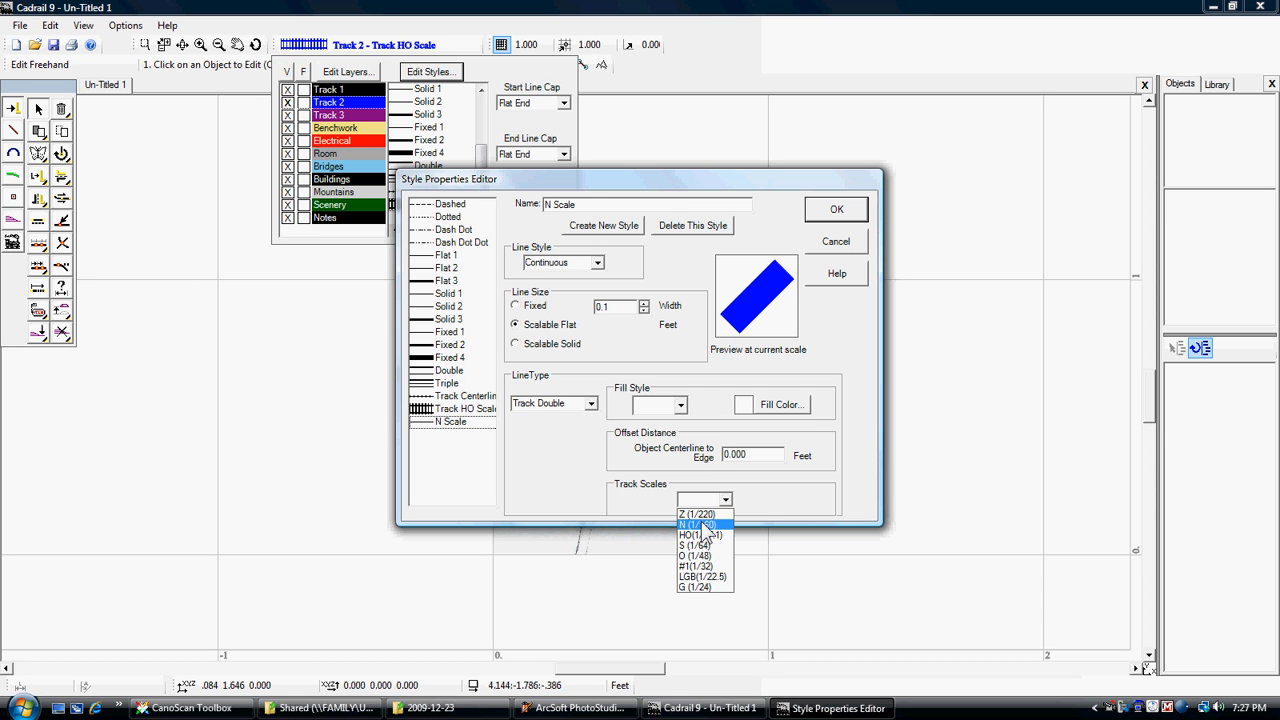
left_click(700, 524)
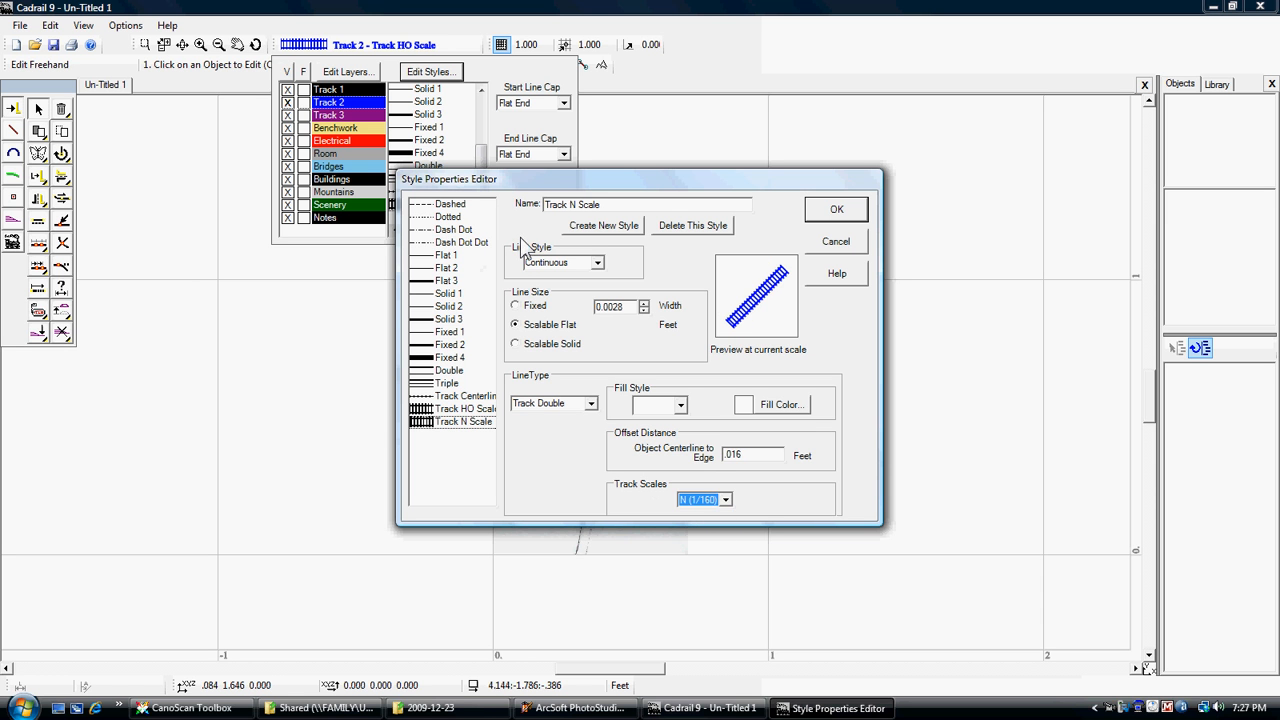
left_click(833, 212)
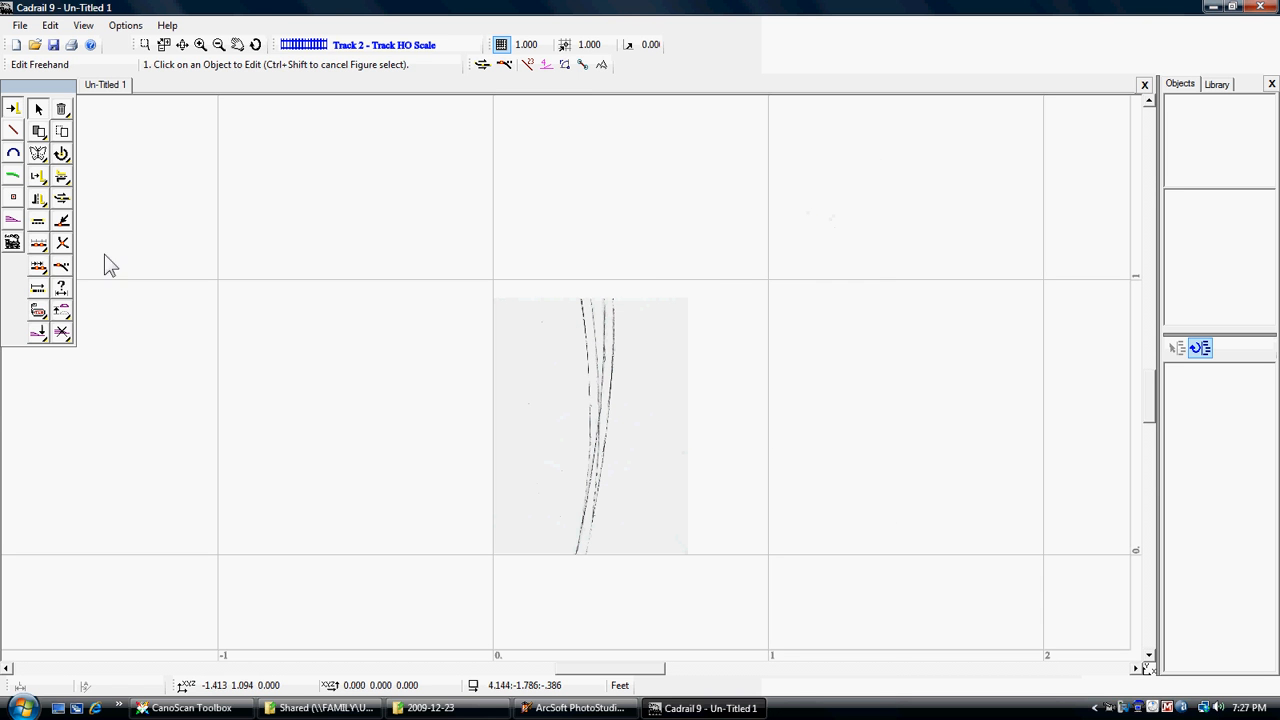
Draw an HO-scale circular arc track over the scan, about 0.67 ft in radius, sweeping about 124 degrees
left_click(14, 154)
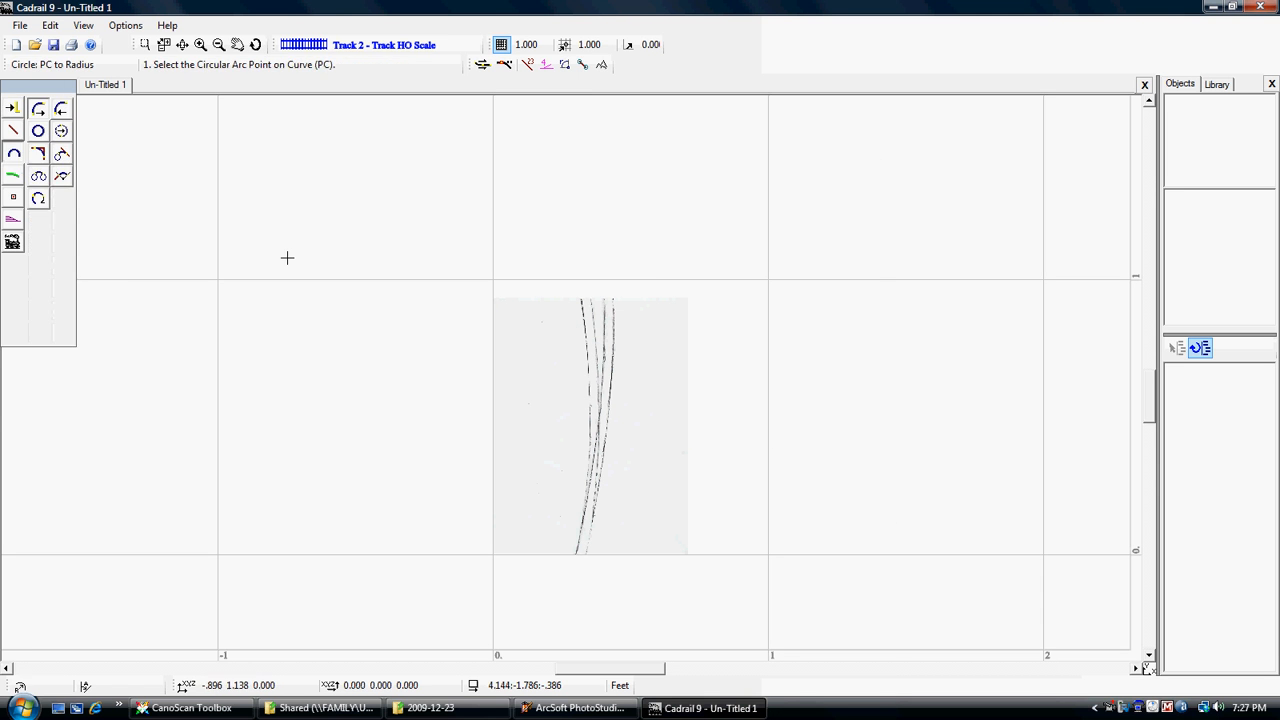
left_click(392, 234)
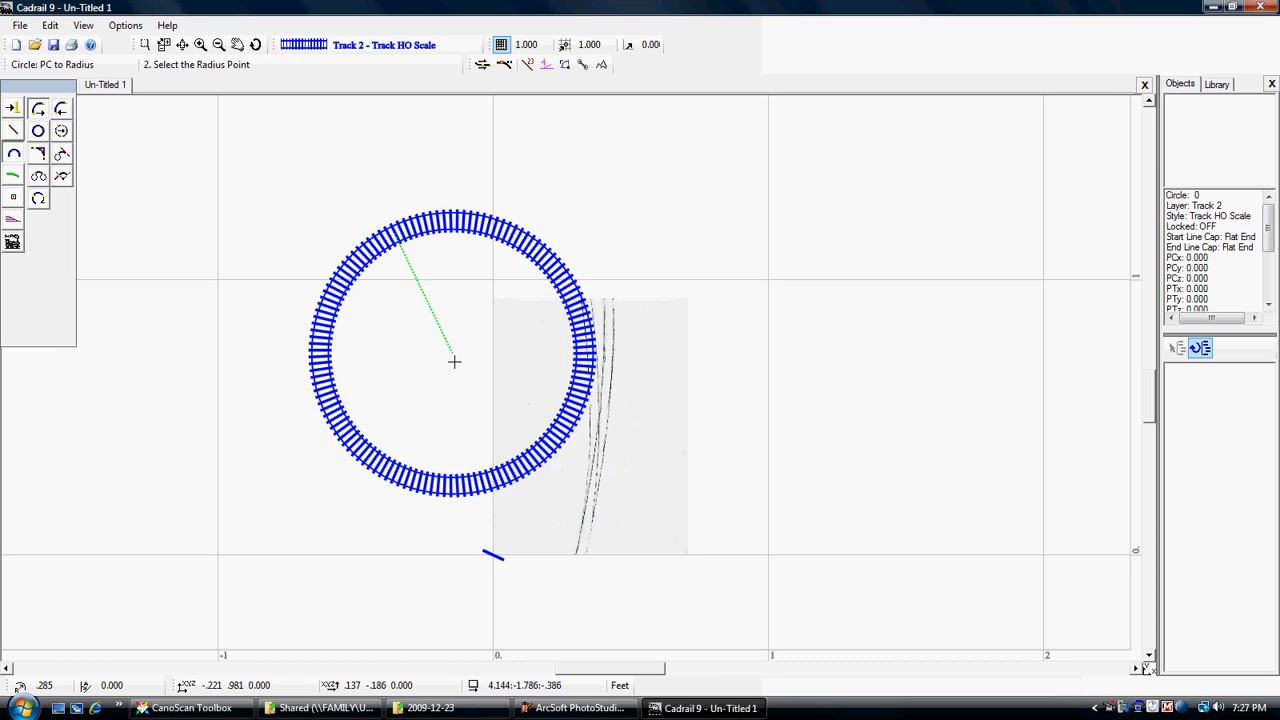
left_click(458, 406)
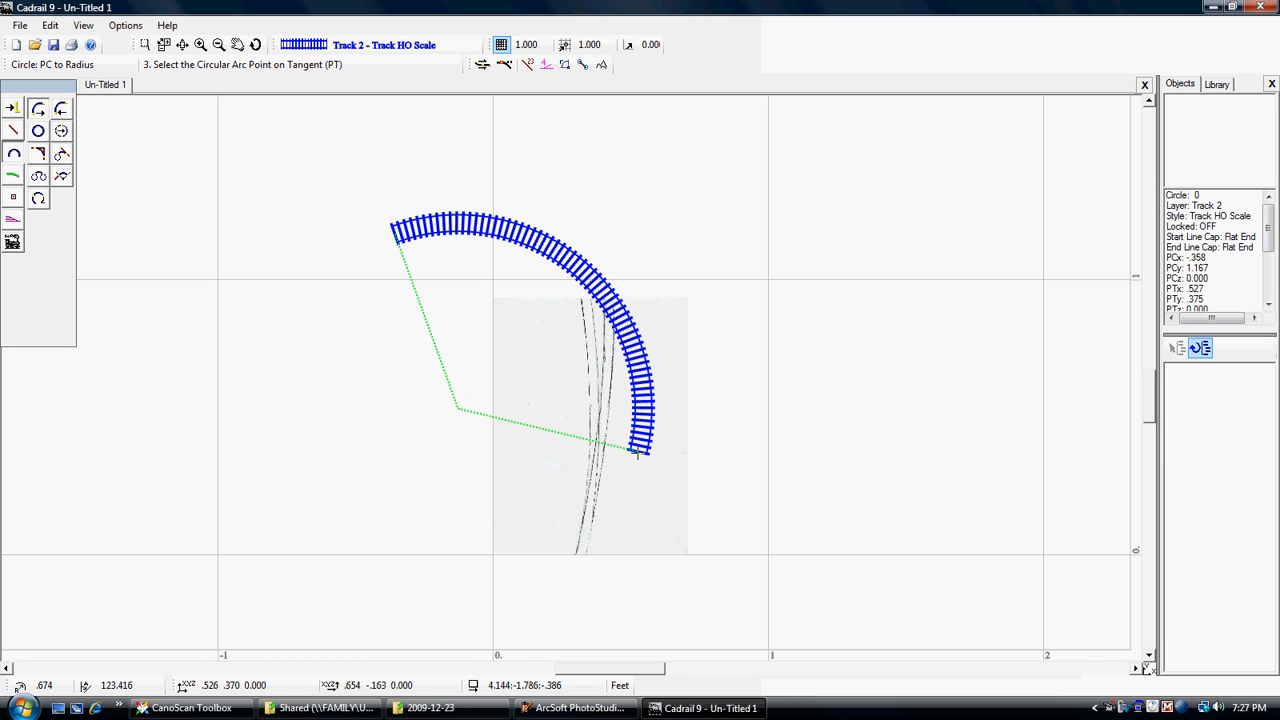
left_click(637, 453)
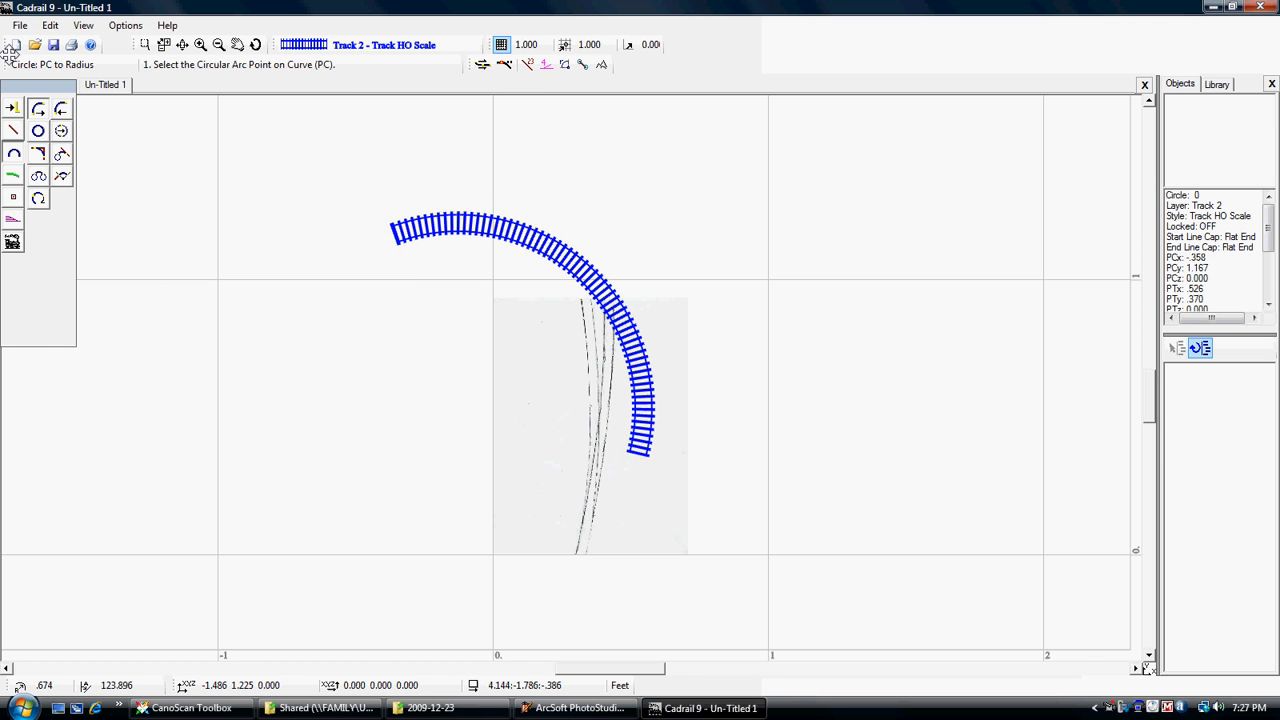
Move the HO-scale arc to the right of the scan and reshape it to end near X 1.407, Y 0.690
left_click(12, 107)
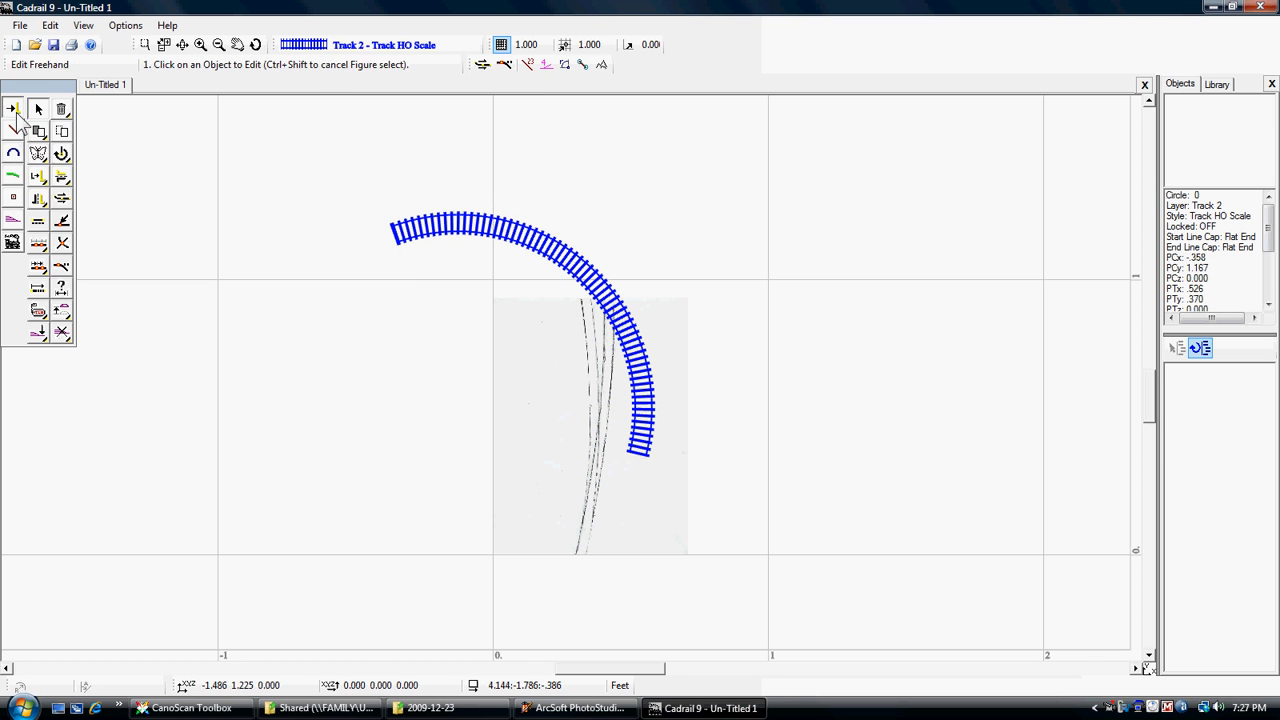
left_click(588, 276)
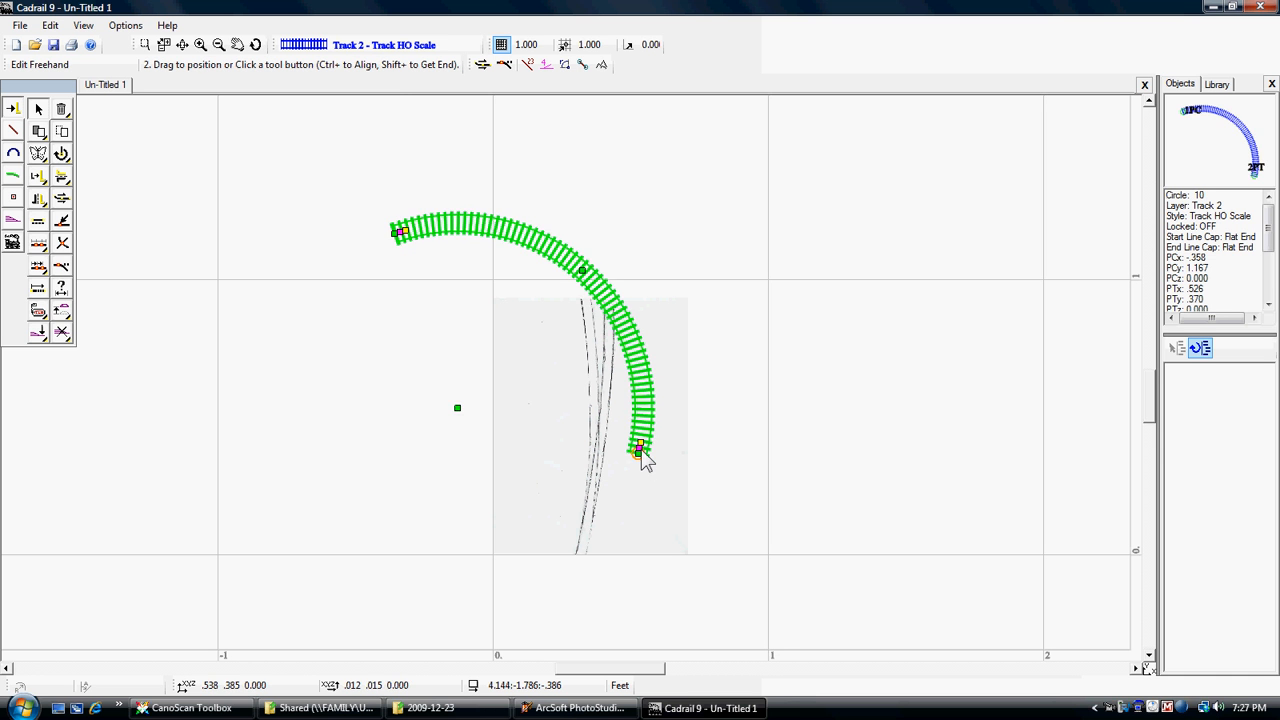
left_click(641, 449)
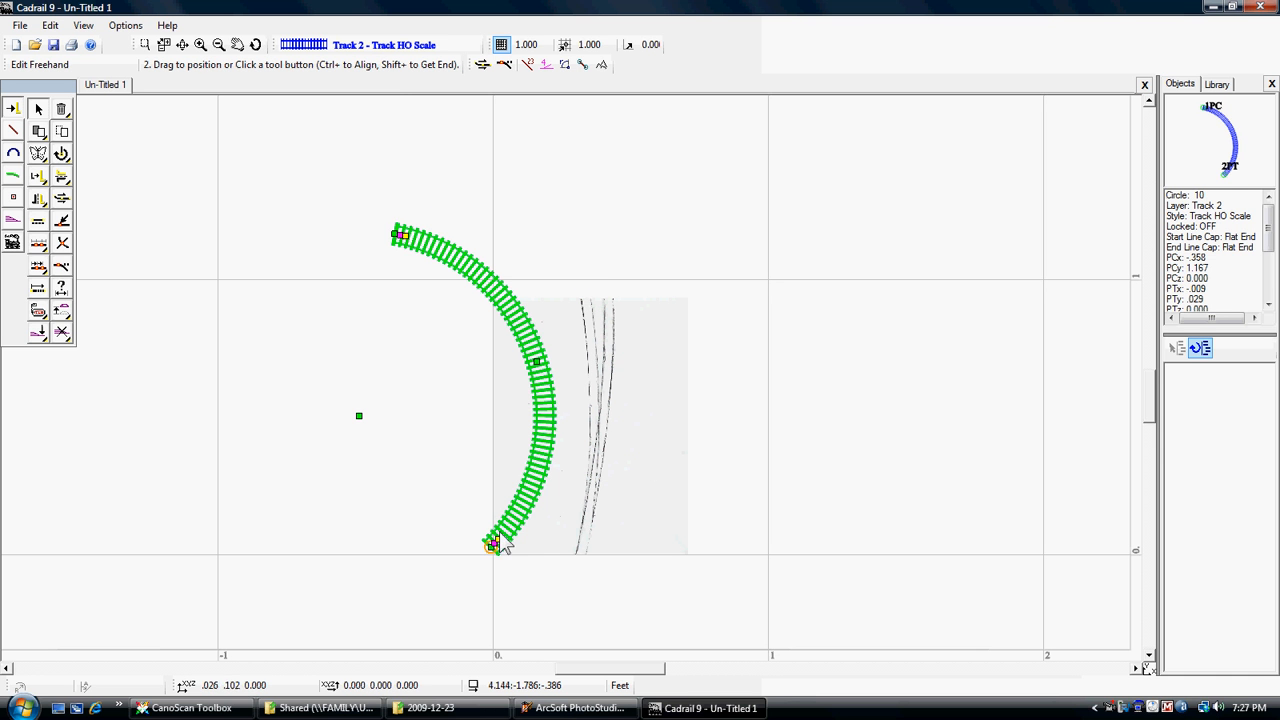
left_click_drag(494, 541, 360, 369)
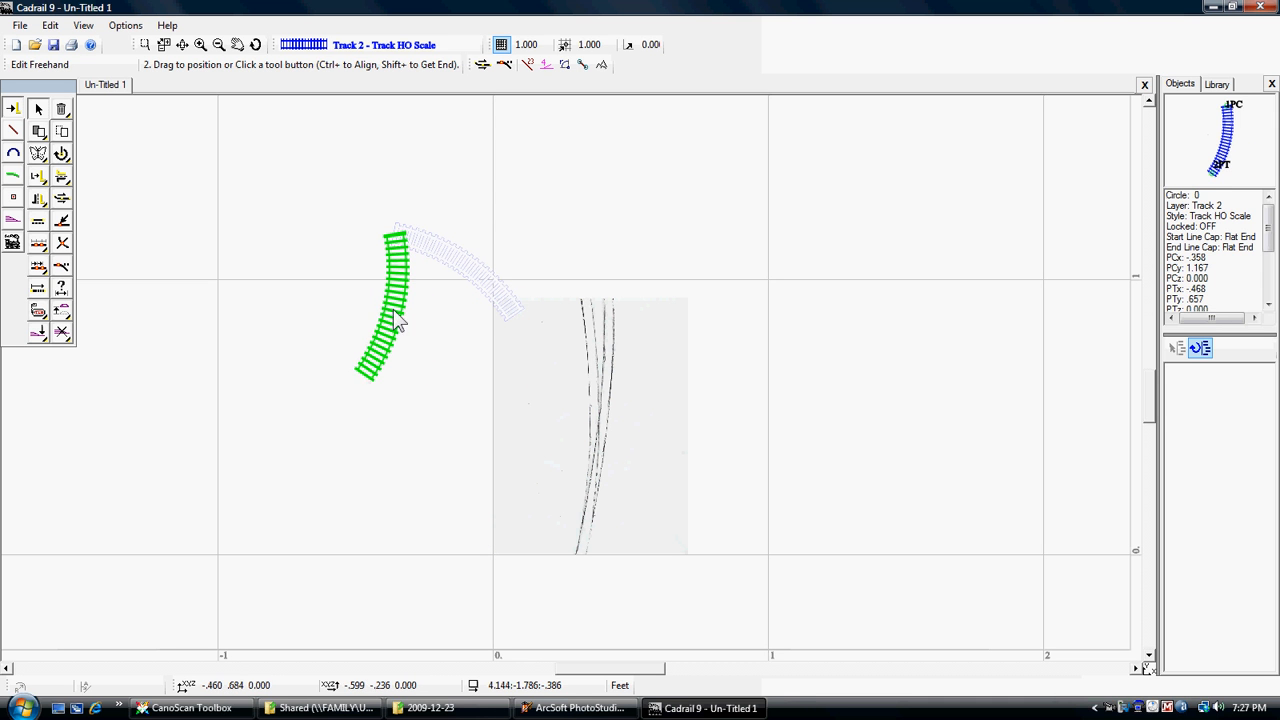
left_click_drag(509, 315, 863, 388)
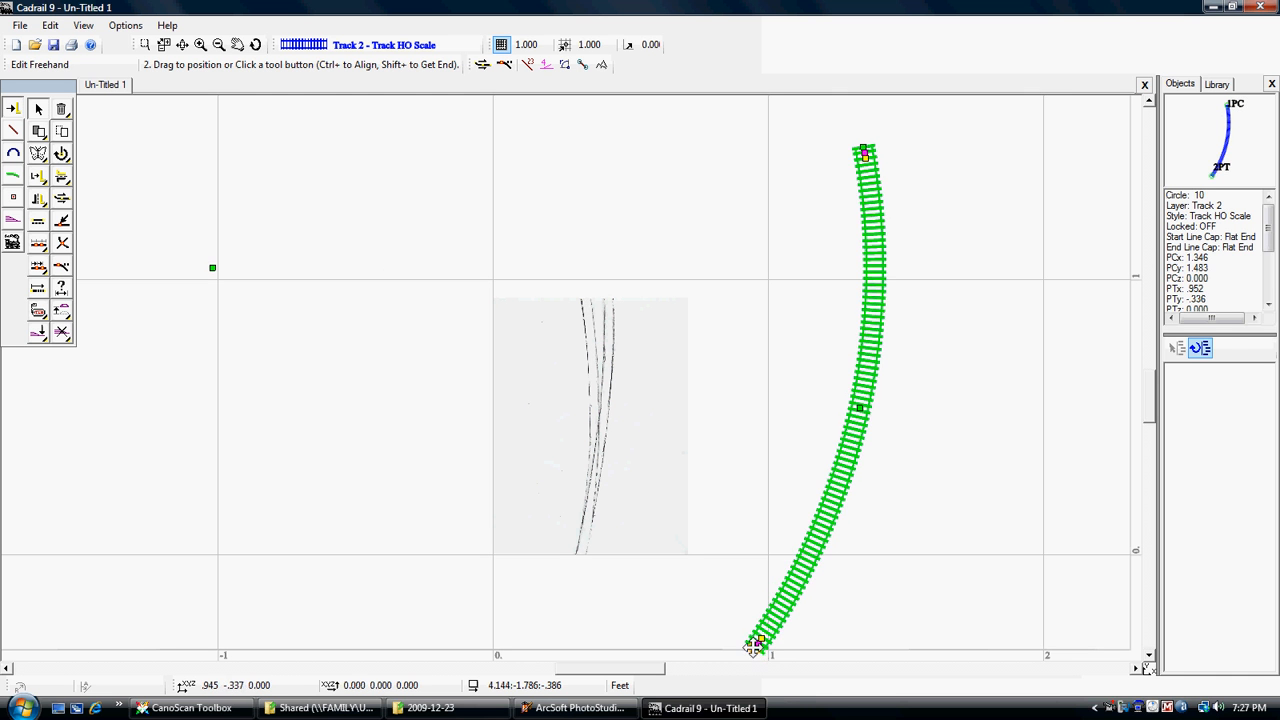
left_click_drag(763, 651, 880, 363)
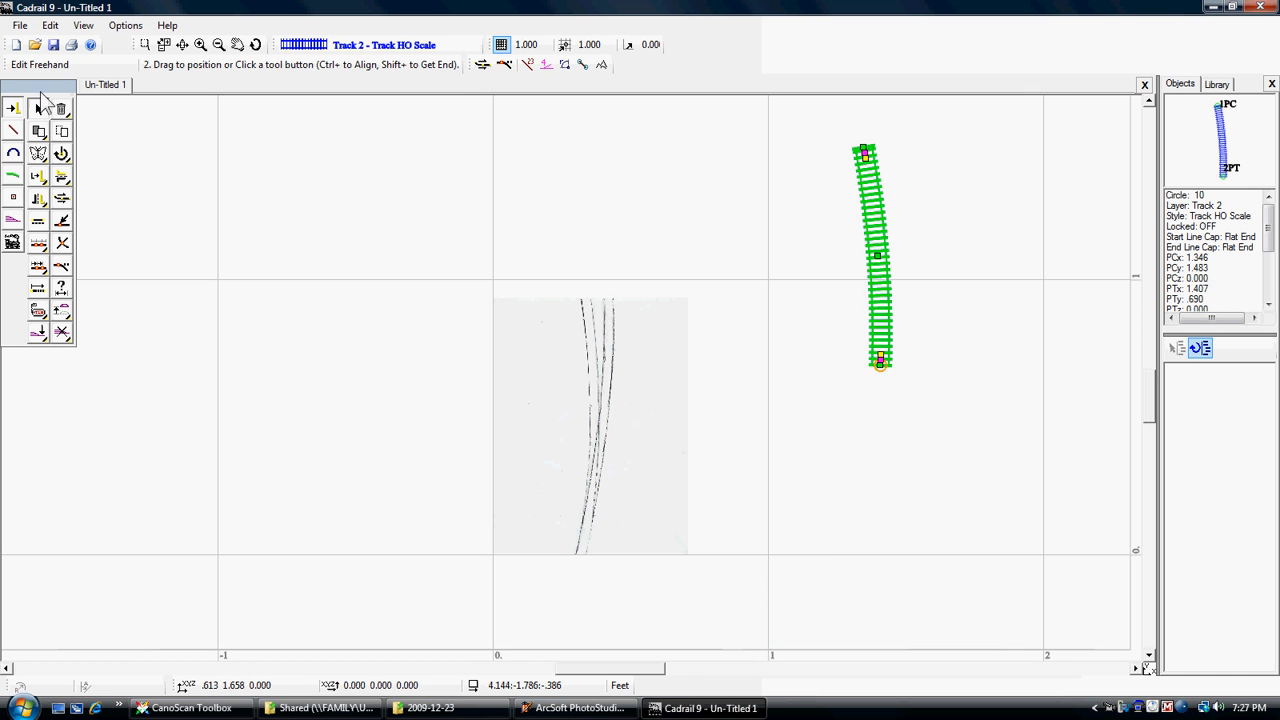
Draw a circular arc track in the Track N Scale style over the scan, about 0.55 ft in radius, sweeping about 118 degrees
left_click(470, 46)
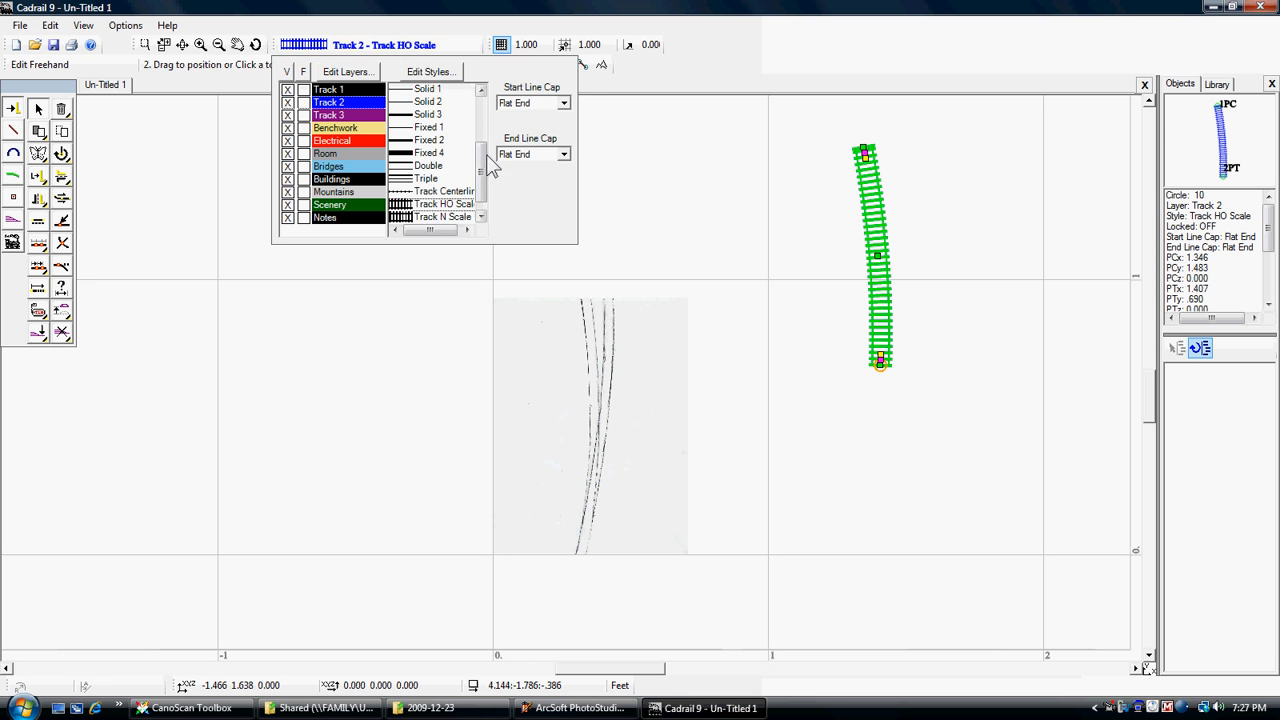
left_click(481, 216)
left_click(434, 203)
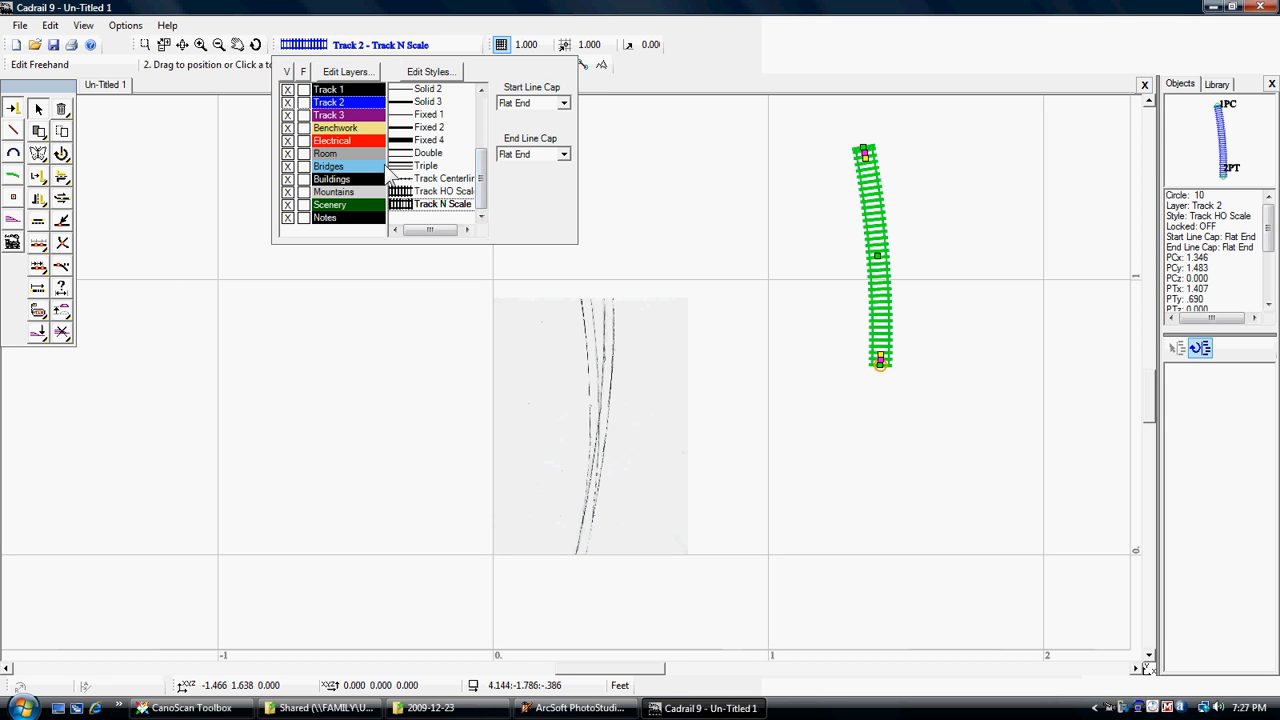
left_click(14, 154)
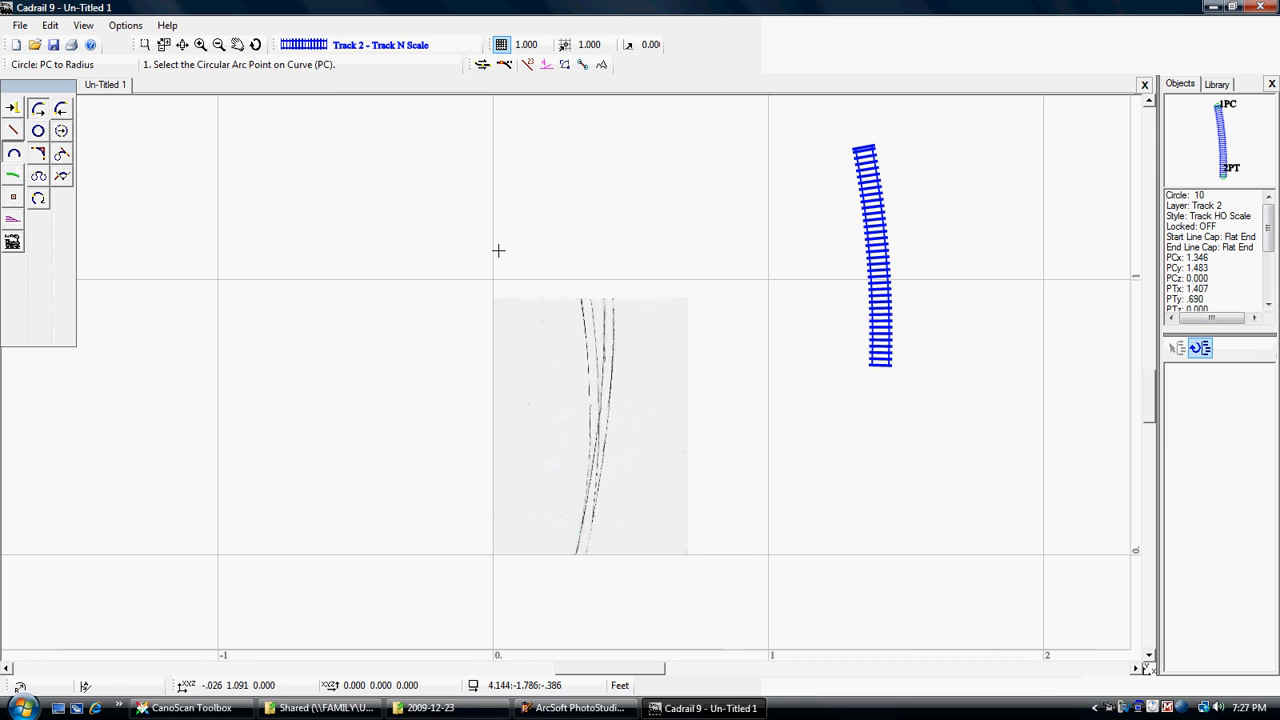
left_click(534, 231)
left_click(578, 360)
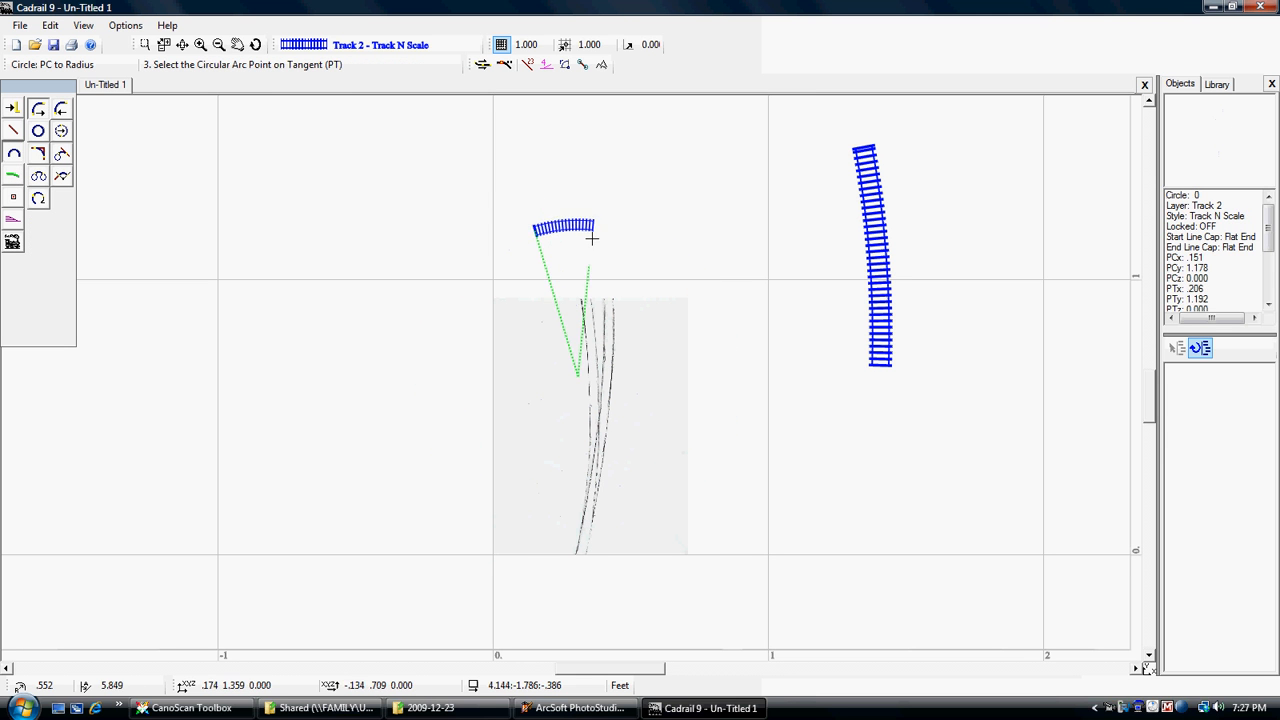
left_click(728, 400)
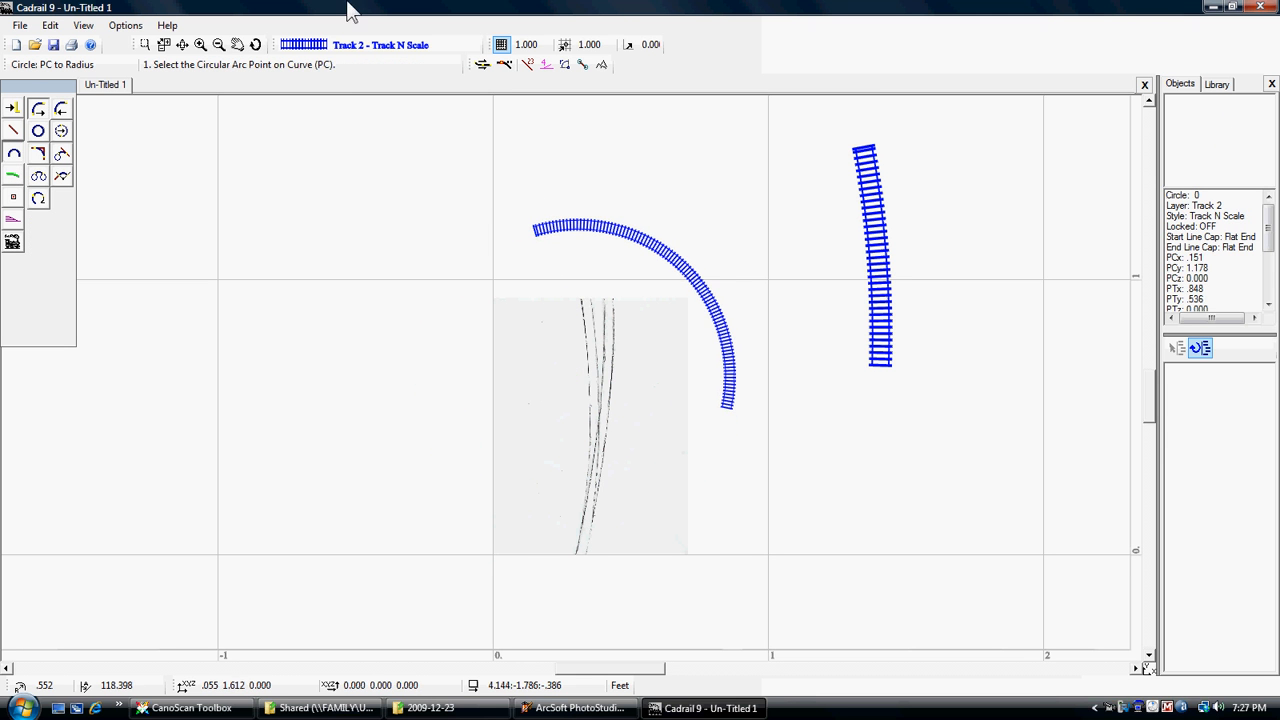
Delete the HO-scale arc track to the right of the scan
left_click(14, 110)
left_click(867, 218)
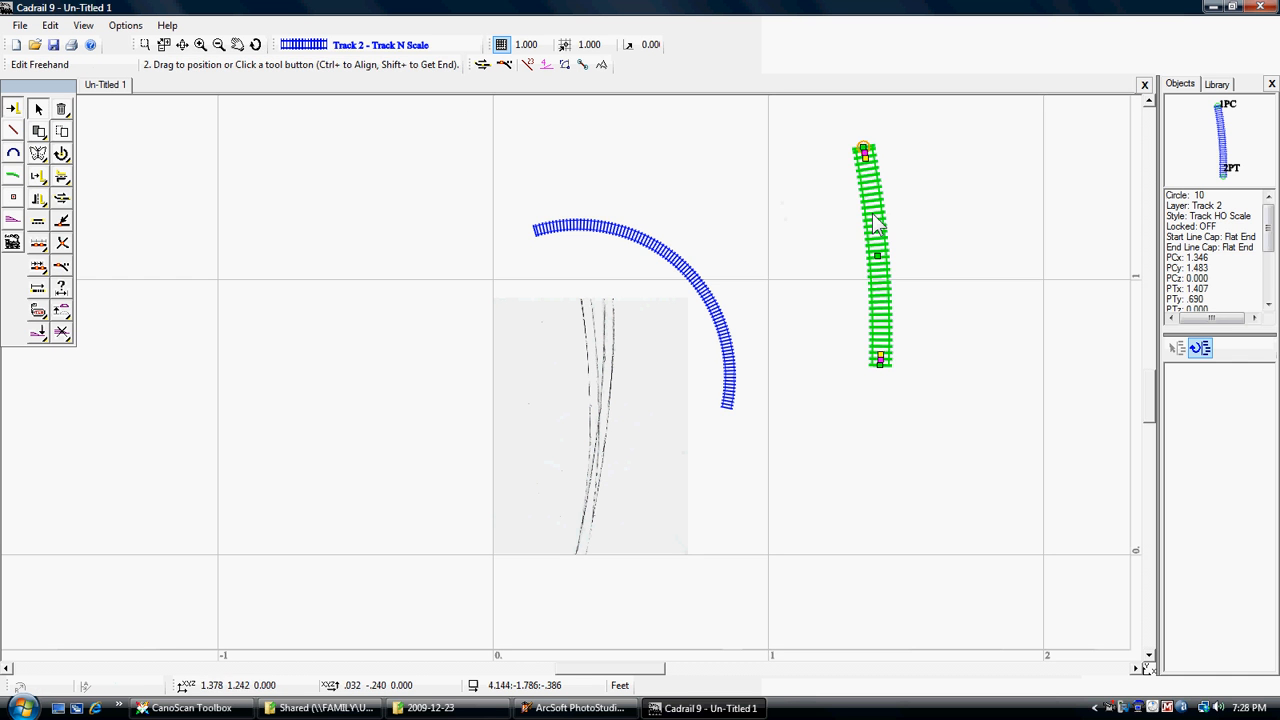
key("Delete")
Reshape and move the N-scale arc onto the scan beside the leftmost curve, from about X 0.240, Y 0.887 to X 0.229, Y 0.017
left_click(733, 390)
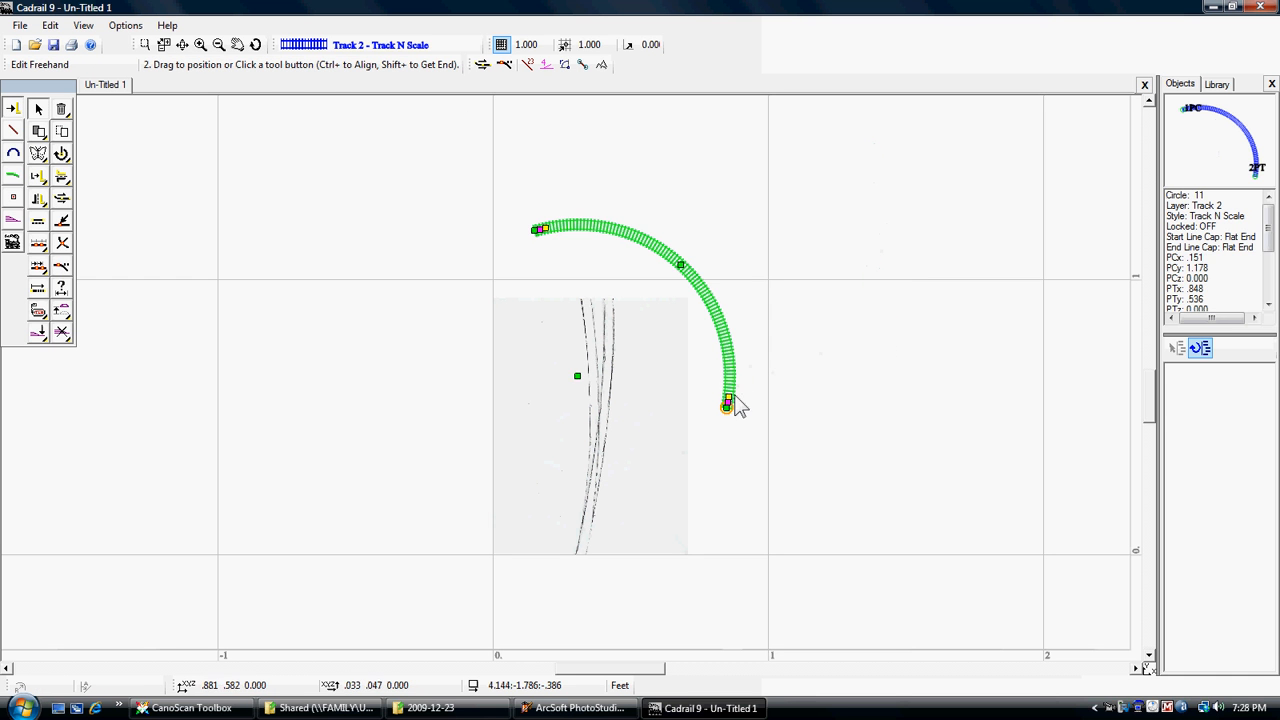
mouse_move(727, 404)
left_mouse_down()
mouse_move(597, 472)
mouse_move(517, 489)
mouse_move(600, 318)
mouse_move(588, 300)
mouse_move(506, 346)
mouse_move(507, 315)
mouse_move(663, 309)
mouse_move(937, 389)
left_mouse_up()
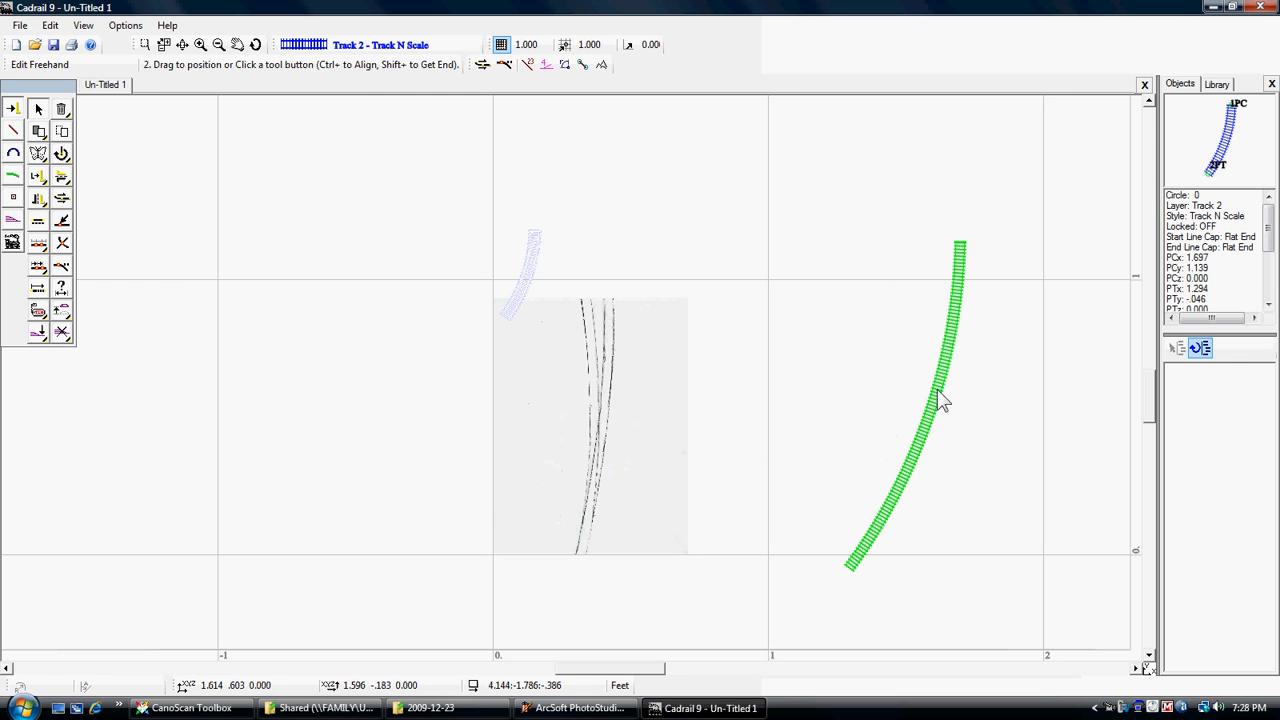
left_click_drag(959, 253, 560, 362)
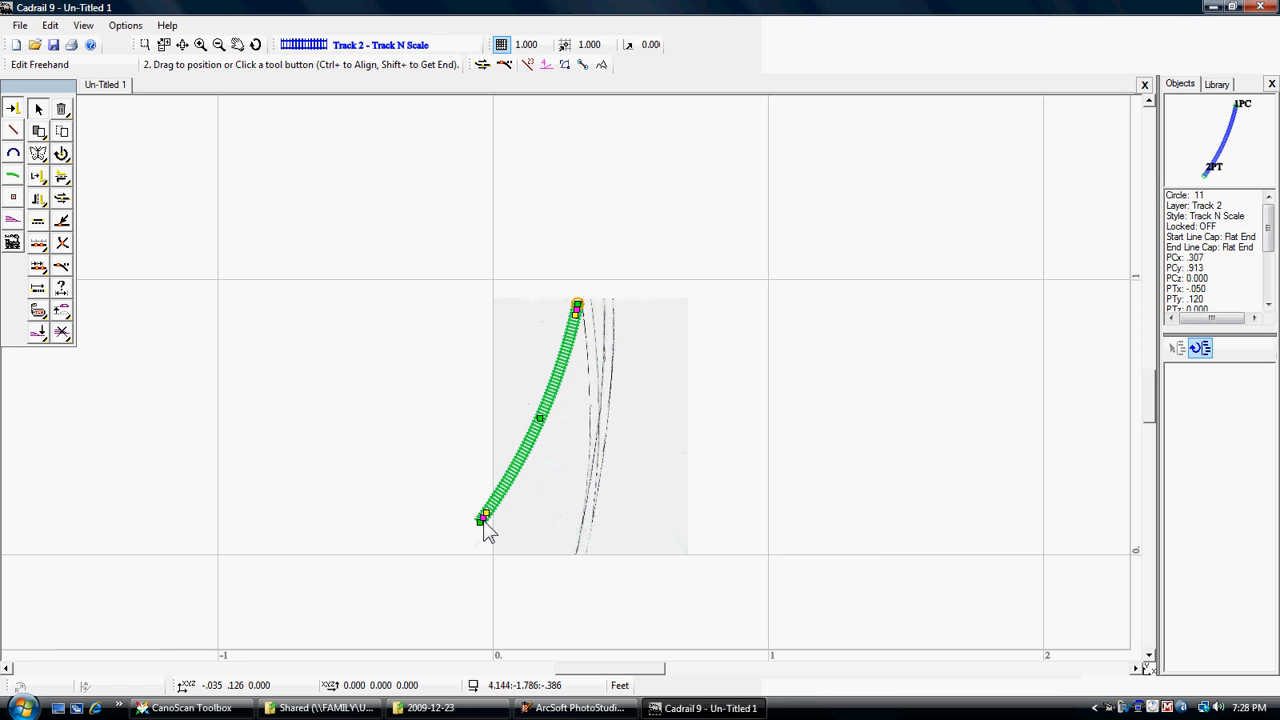
left_click_drag(482, 517, 578, 549)
left_click_drag(591, 420, 570, 421)
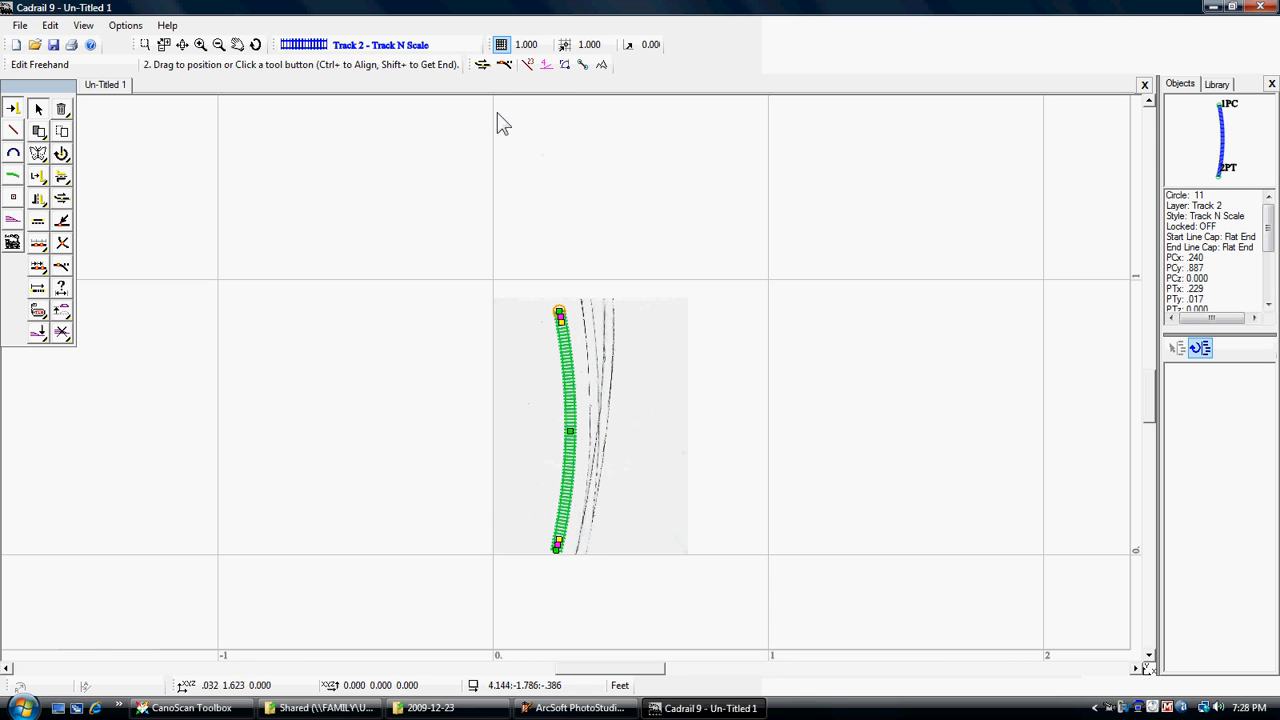
Bring the arc against the leftmost traced curve and extend it past both scan edges, from about X 0.286, Y 0.996 to X 0.271, Y -0.044
scroll(785, 225, "down", 2)
scroll(784, 228, "up", 3)
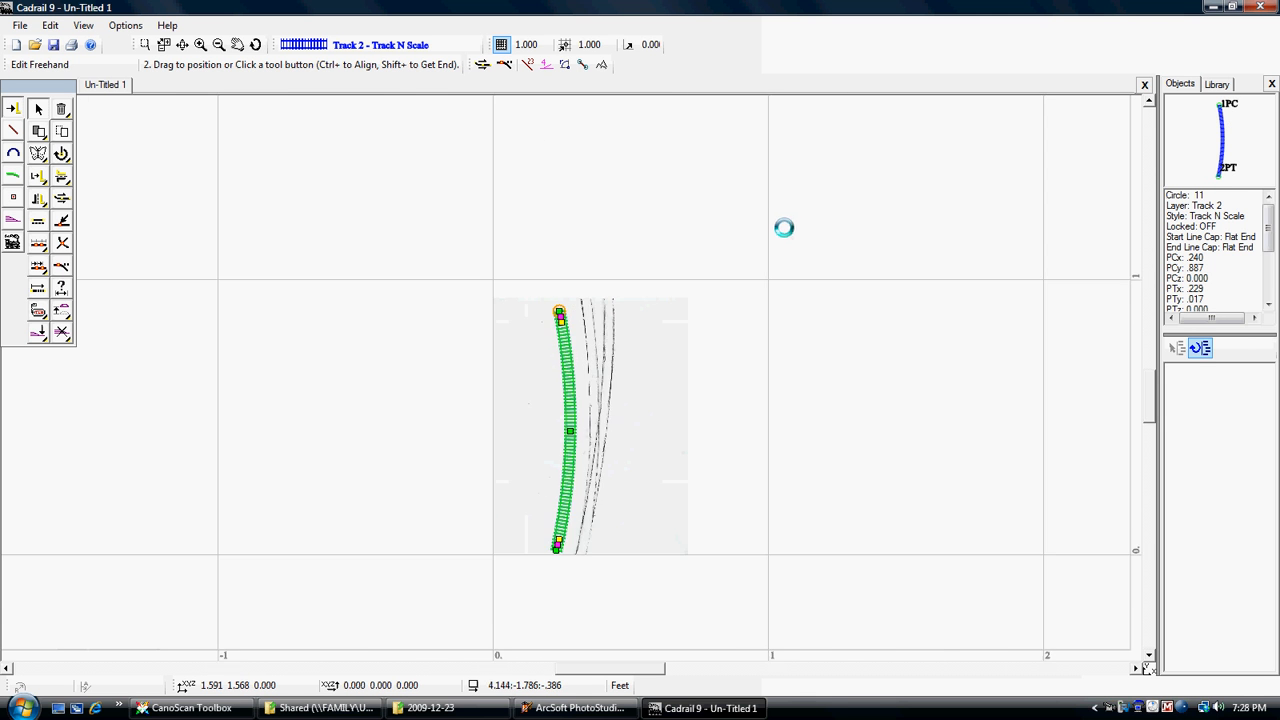
left_click(1148, 657)
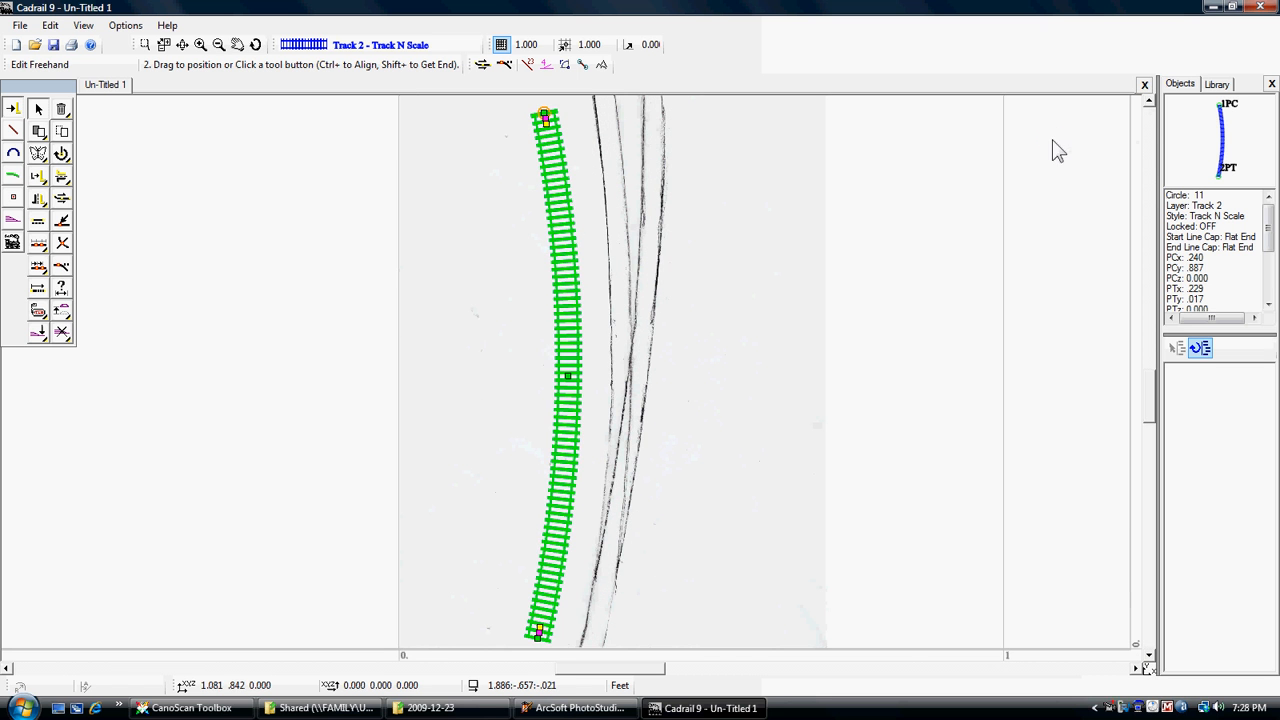
scroll(1052, 139, "down", 1)
left_click_drag(566, 286, 577, 264)
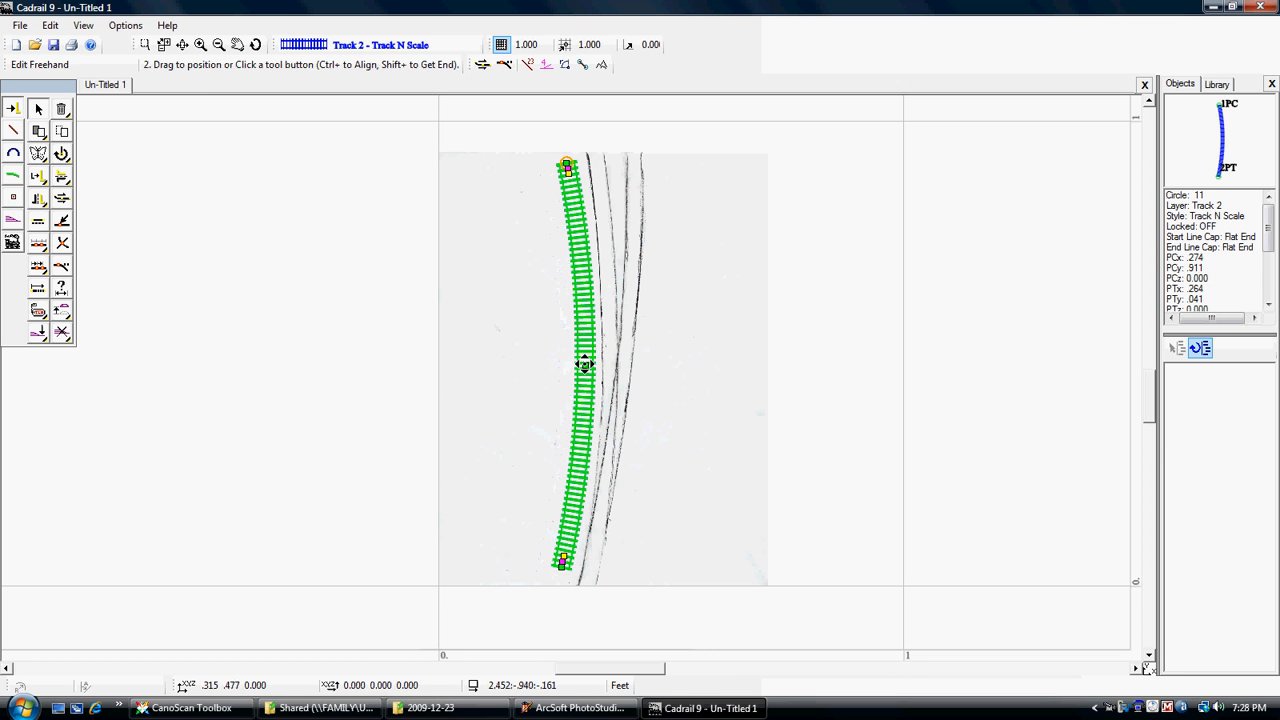
mouse_move(586, 370)
left_mouse_down()
mouse_move(620, 372)
mouse_move(617, 357)
mouse_move(587, 362)
mouse_move(645, 370)
mouse_move(586, 383)
mouse_move(587, 367)
mouse_move(686, 377)
mouse_move(588, 382)
left_mouse_up()
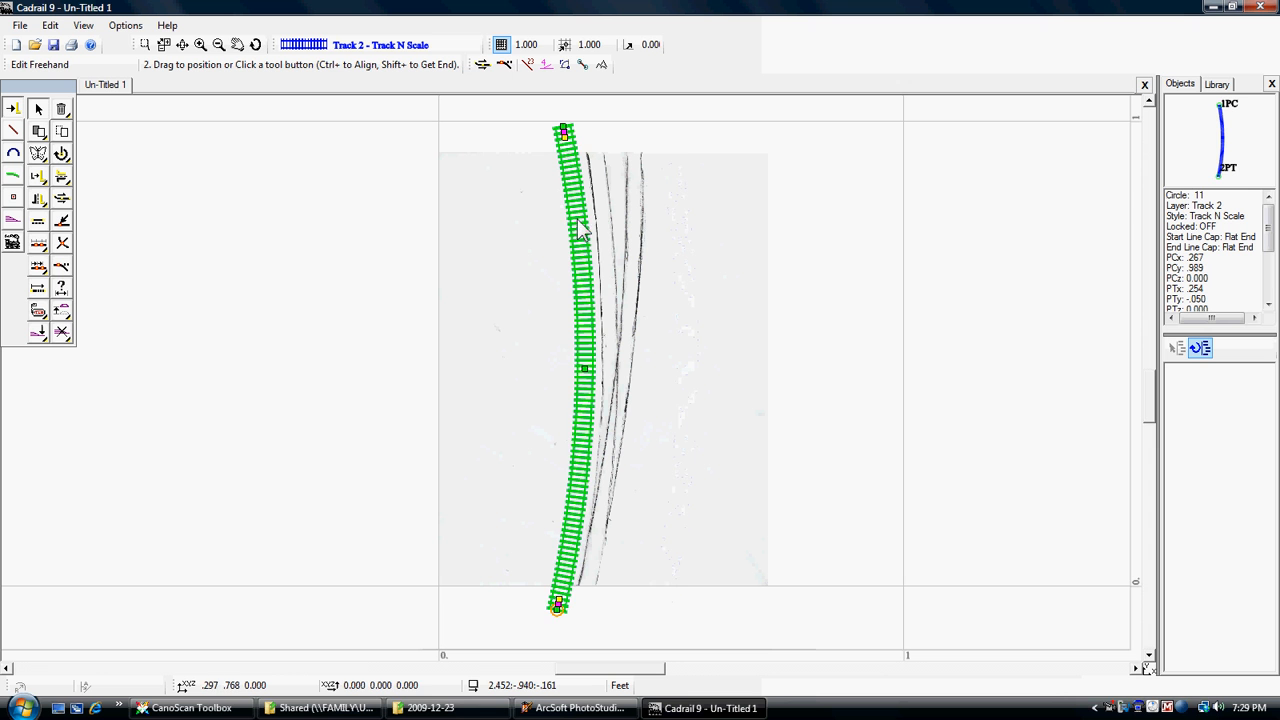
mouse_move(565, 131)
left_mouse_down()
mouse_move(574, 145)
mouse_move(568, 136)
left_mouse_up()
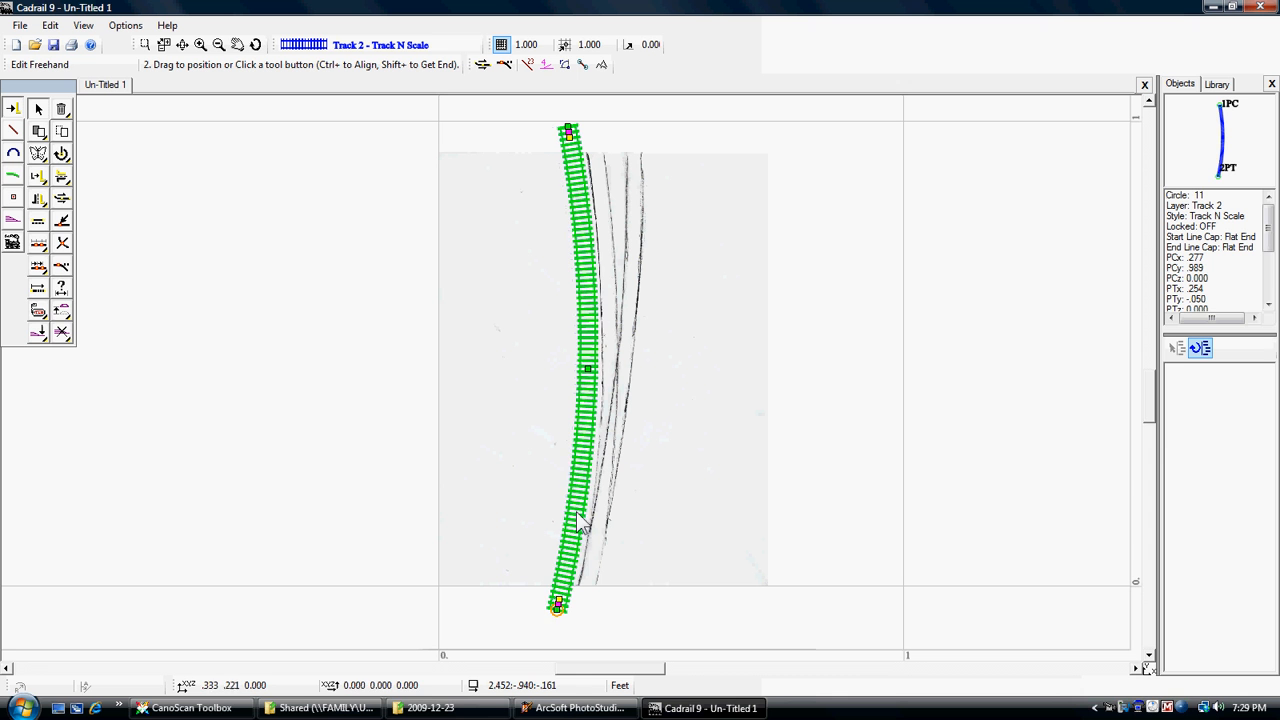
left_click_drag(569, 545, 585, 540)
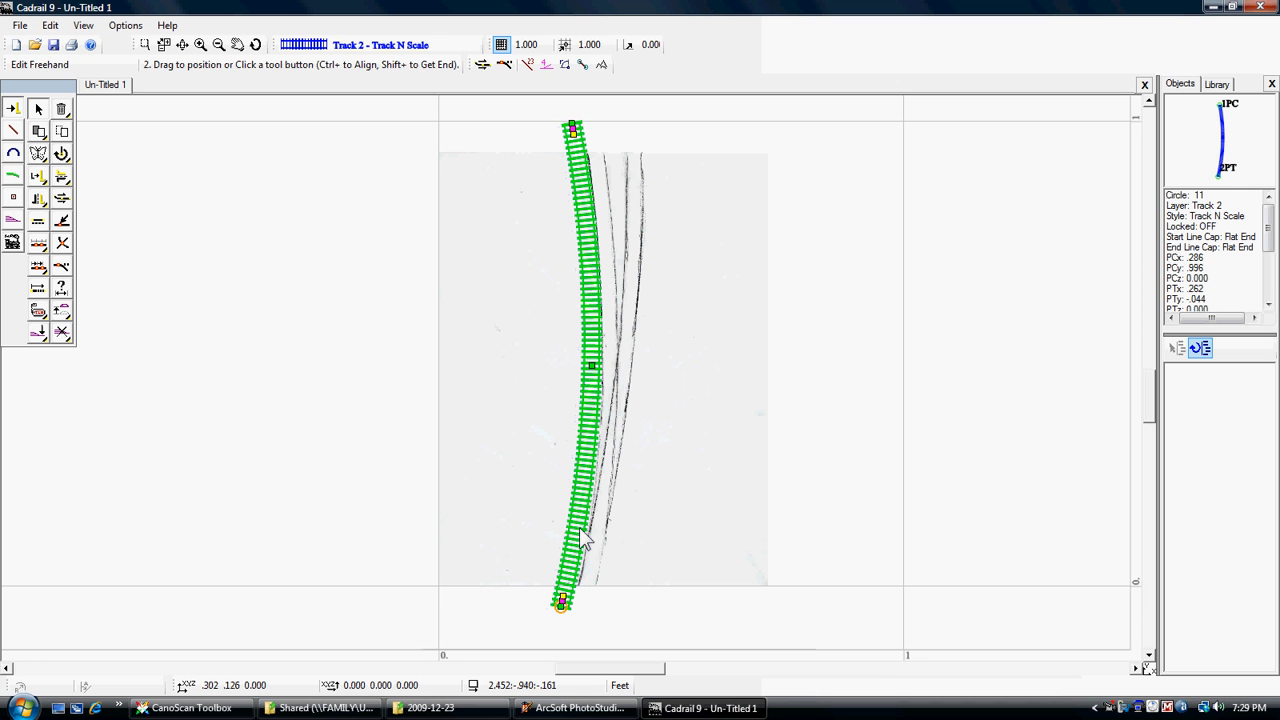
left_click(566, 606)
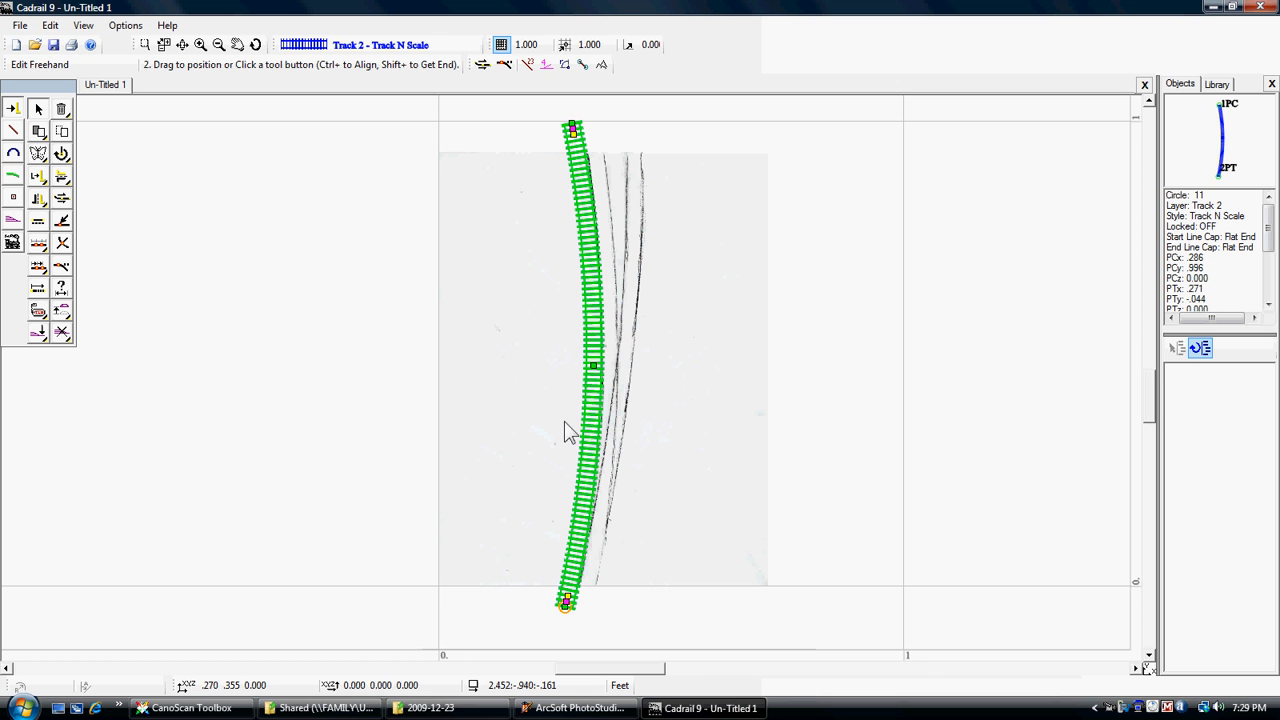
Shorten both ends of the arc to the scan's edges, from about X 0.299, Y 0.923 to X 0.284, Y 0.016
left_click(596, 414)
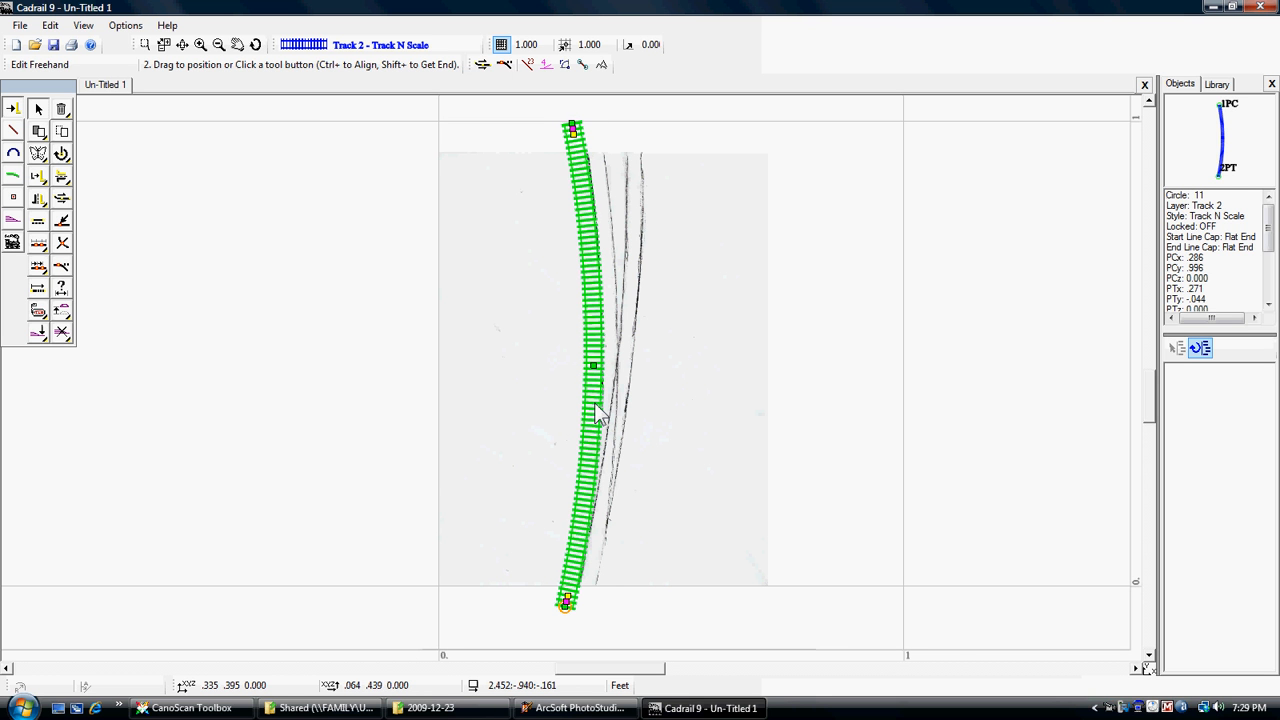
left_click_drag(565, 600, 572, 575)
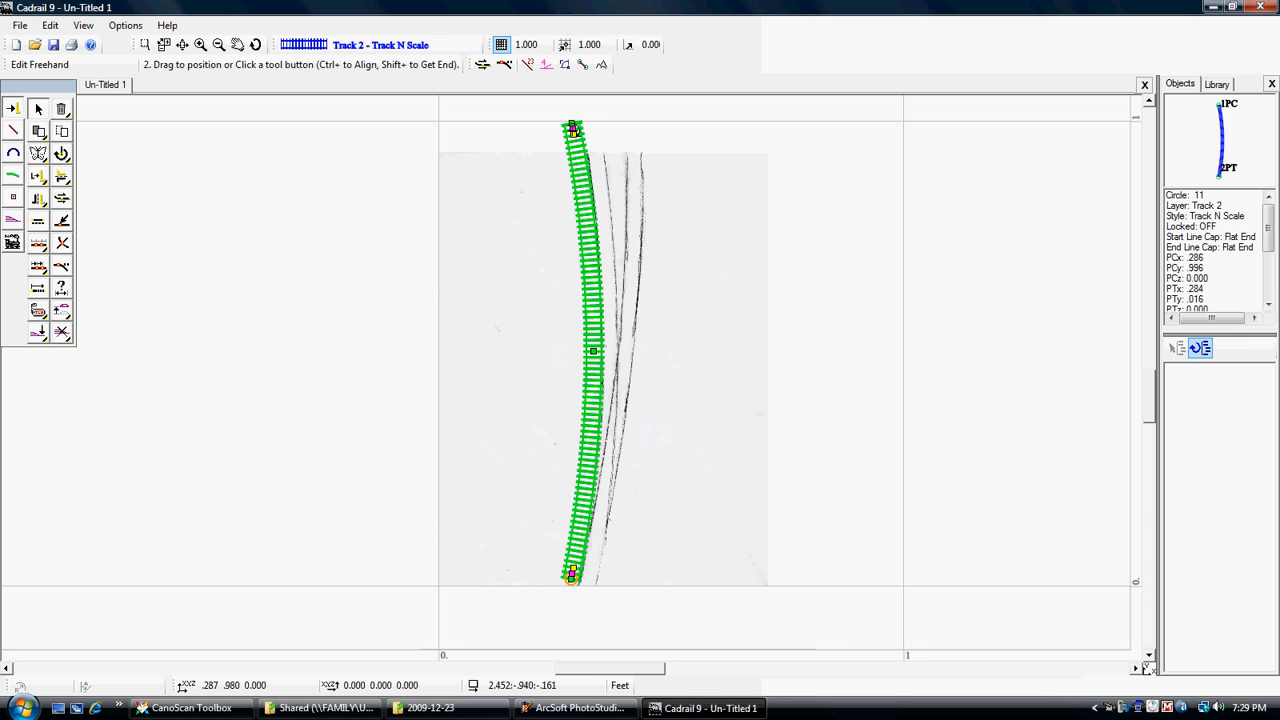
left_click_drag(572, 130, 578, 160)
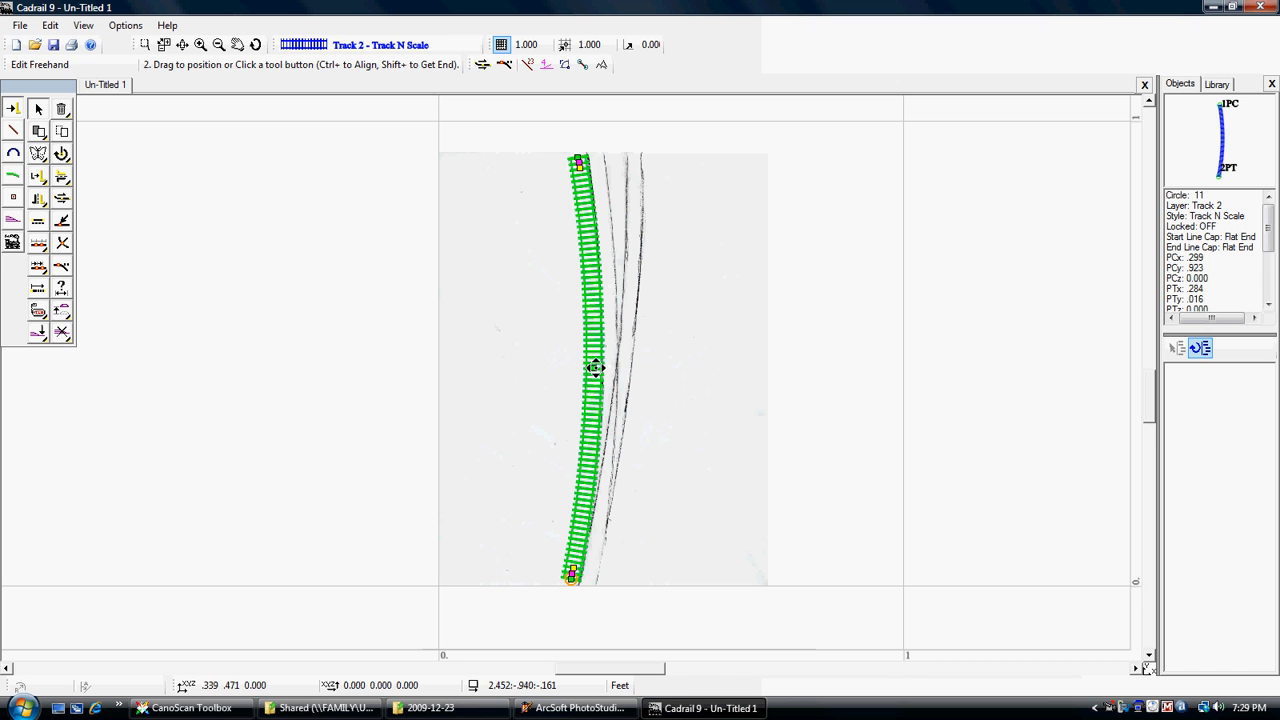
Adjust the arc and move it between the left pair of traced rails, from about X 0.333, Y 0.930 to X 0.318, Y 0.001
left_click_drag(595, 368, 600, 366)
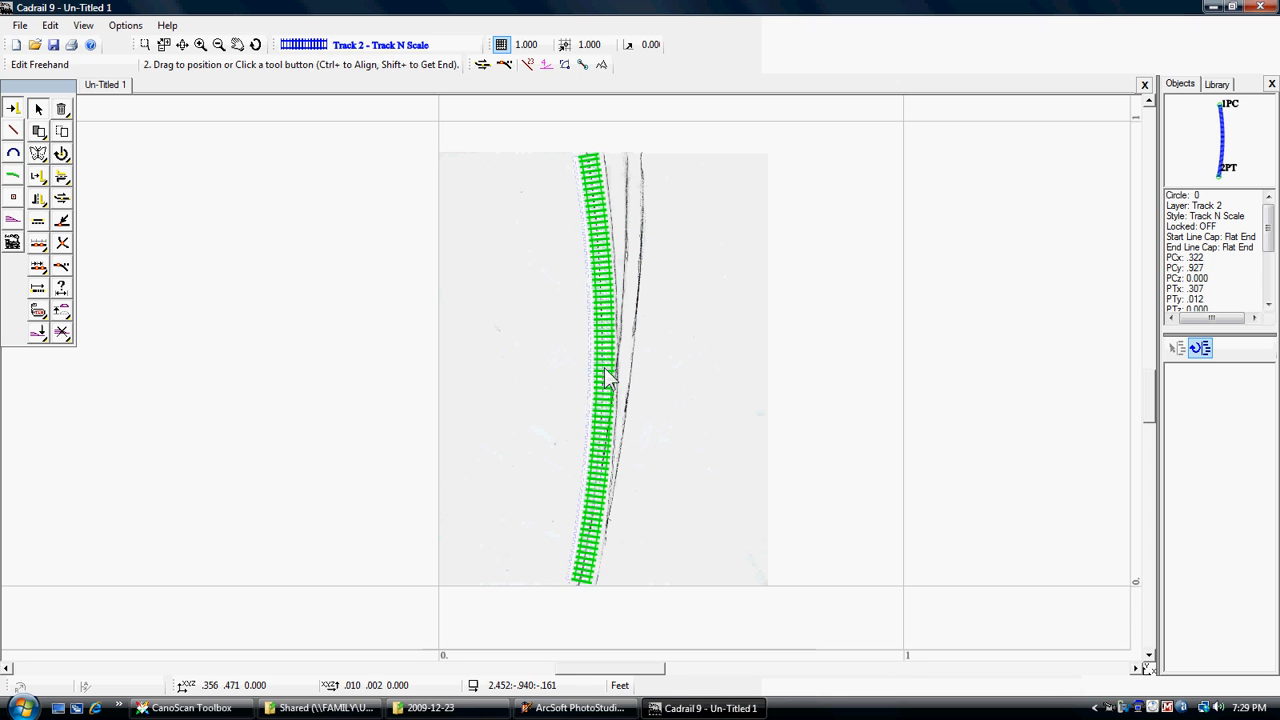
left_click_drag(607, 366, 592, 364)
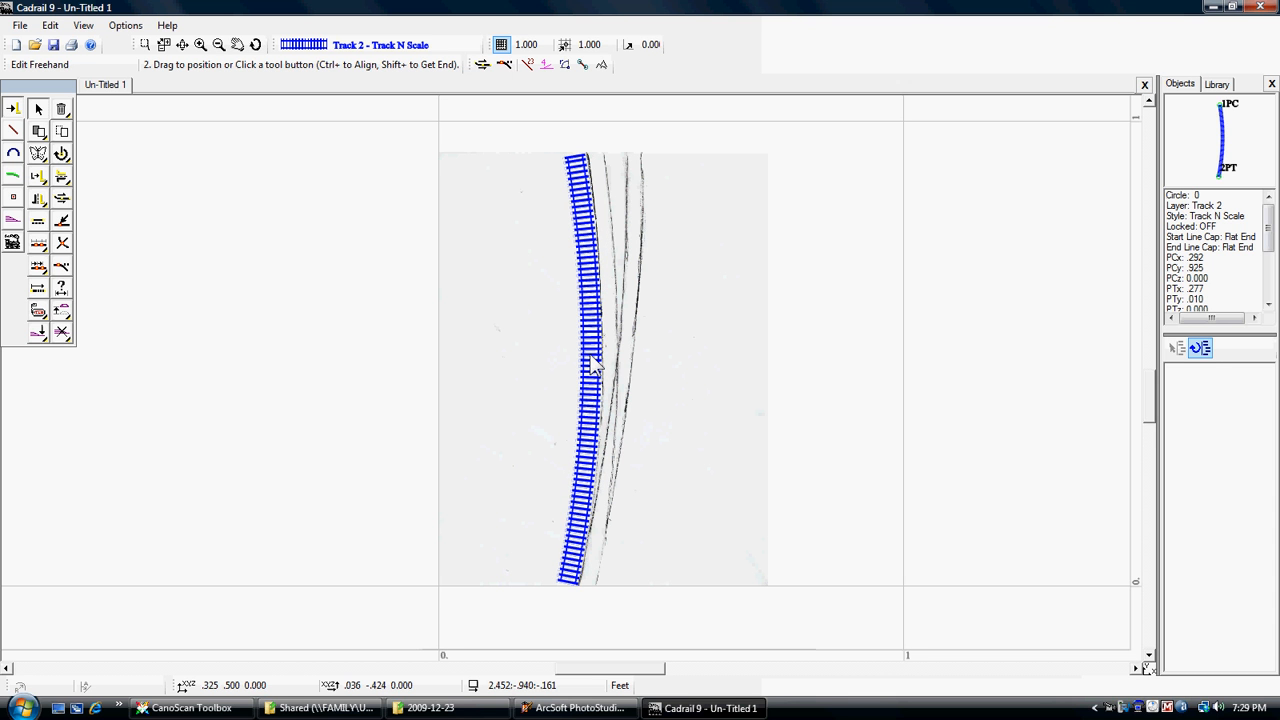
mouse_move(591, 357)
left_mouse_down()
mouse_move(602, 378)
mouse_move(591, 368)
left_mouse_up()
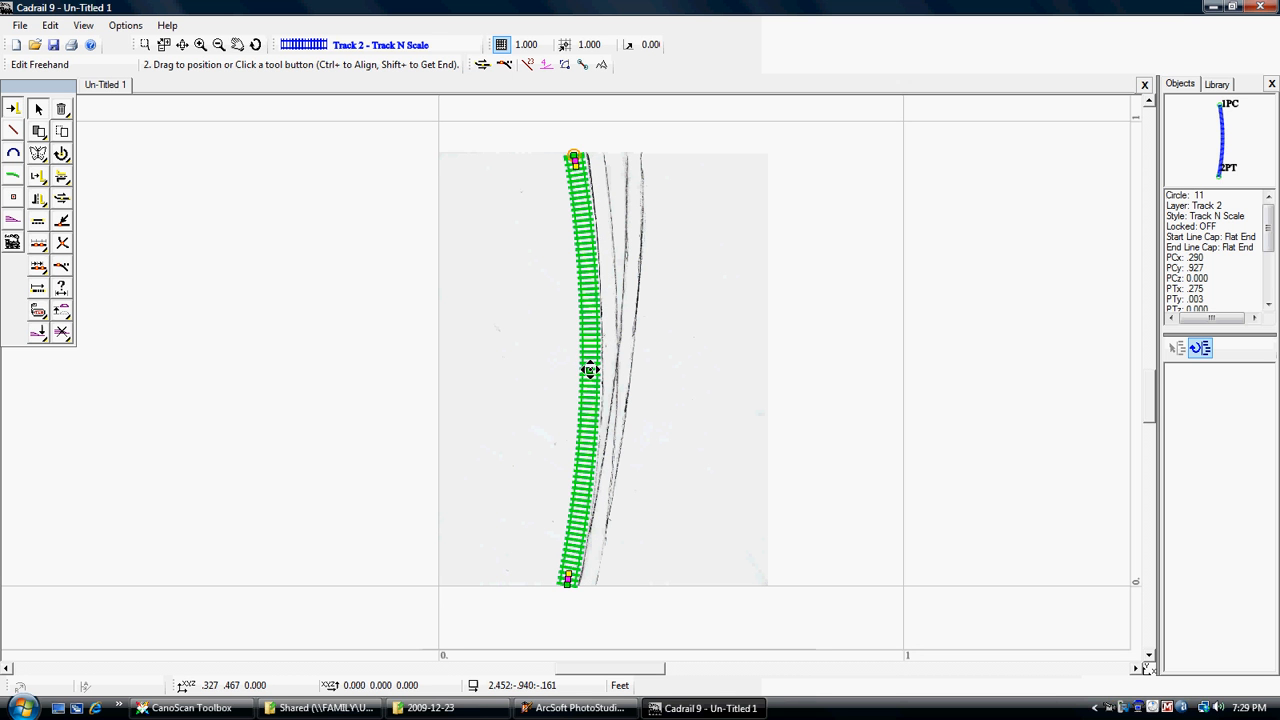
left_click_drag(591, 369, 590, 366)
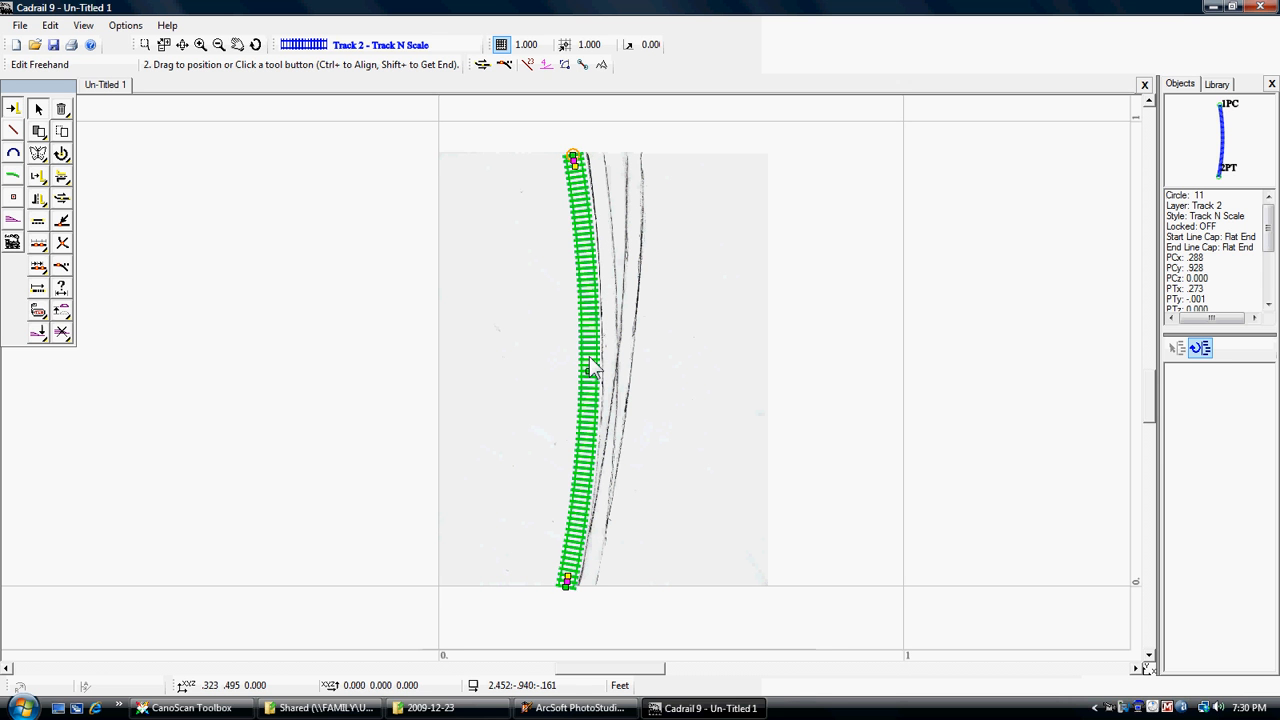
left_click_drag(591, 356, 613, 368)
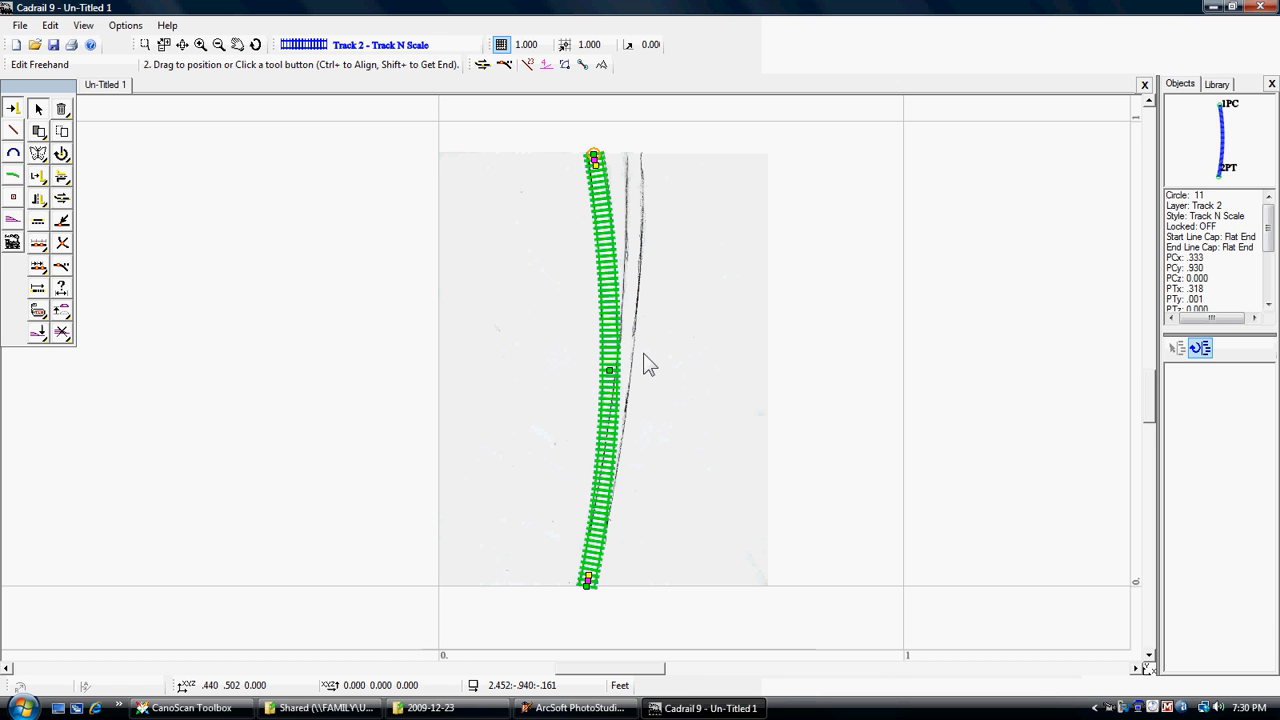
Fine-tune the arc's upper end over the left pair of traced rails to about X 0.337, Y 0.930
scroll(643, 353, "down", 3)
scroll(643, 353, "up", 4)
scroll(643, 353, "up", 2)
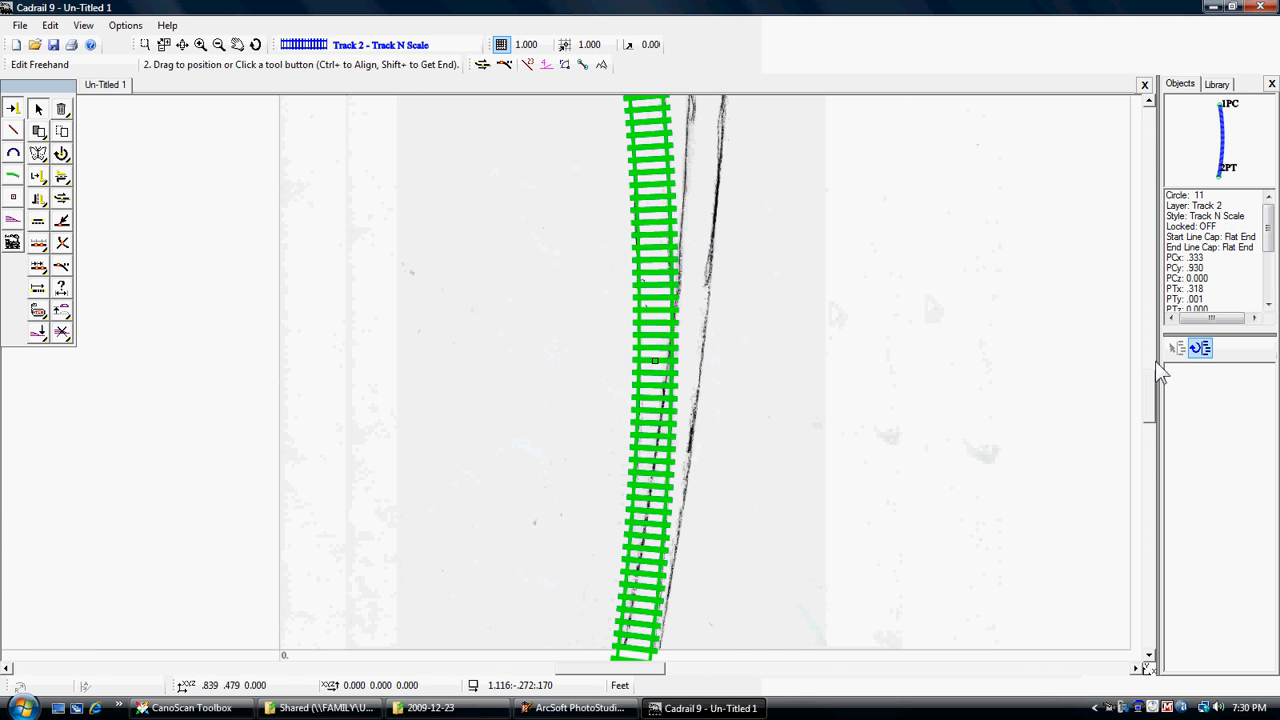
left_click_drag(1148, 393, 1152, 460)
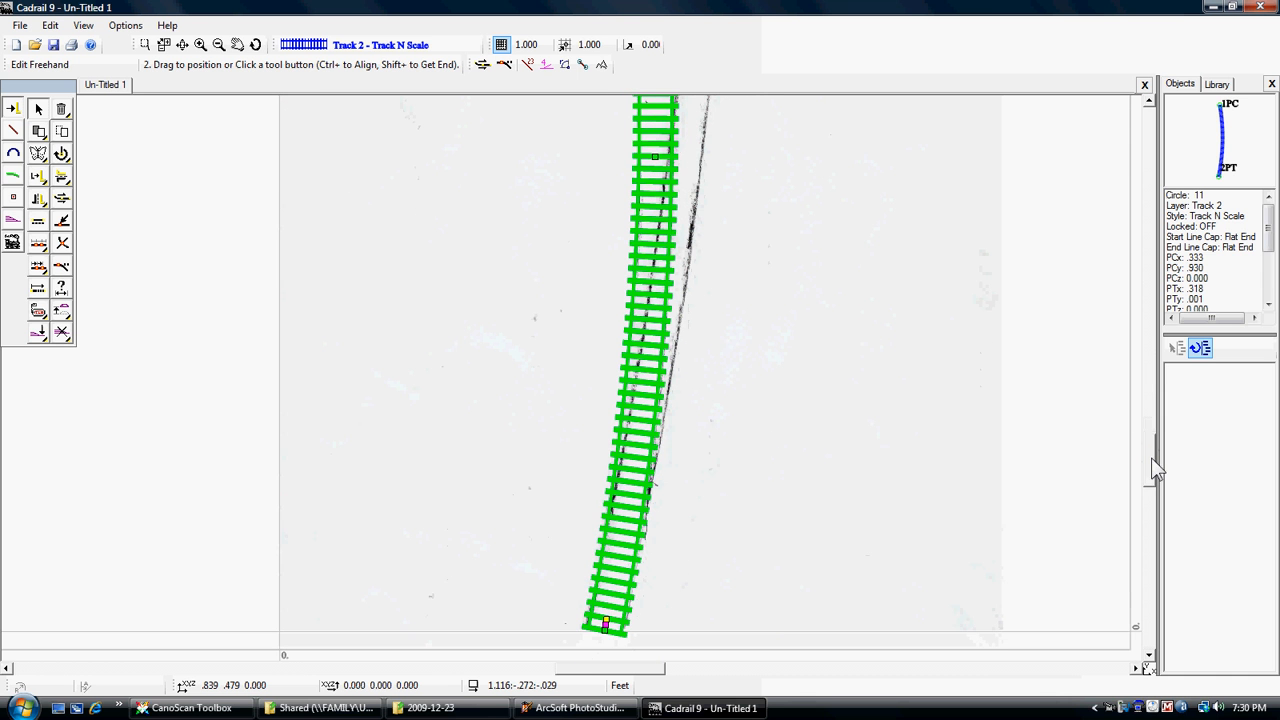
left_click_drag(1155, 468, 1150, 300)
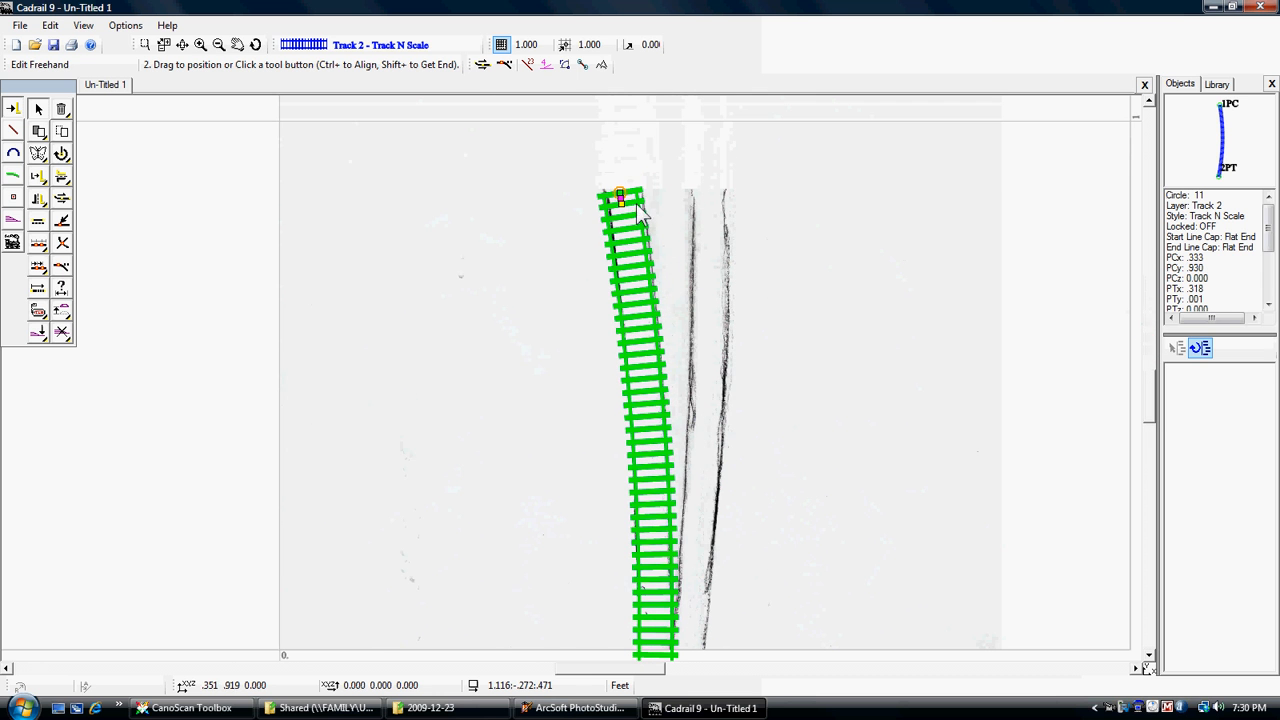
left_click_drag(622, 198, 626, 197)
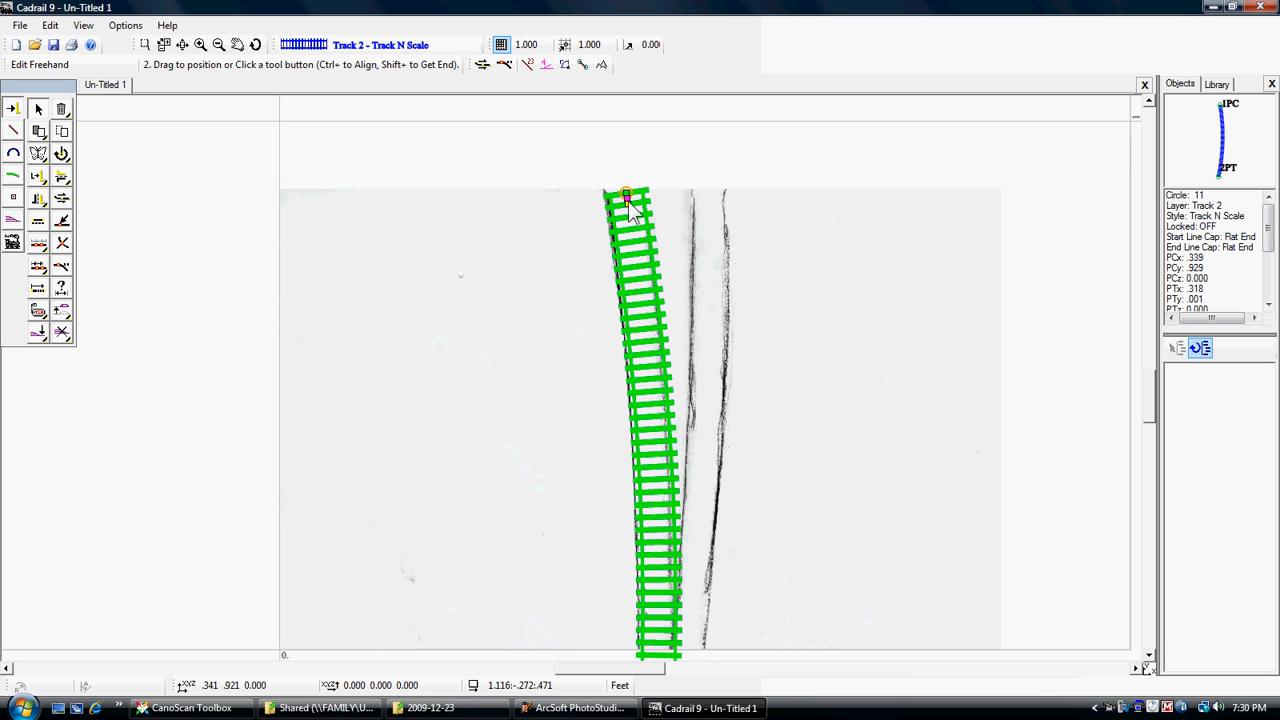
left_click_drag(626, 200, 624, 202)
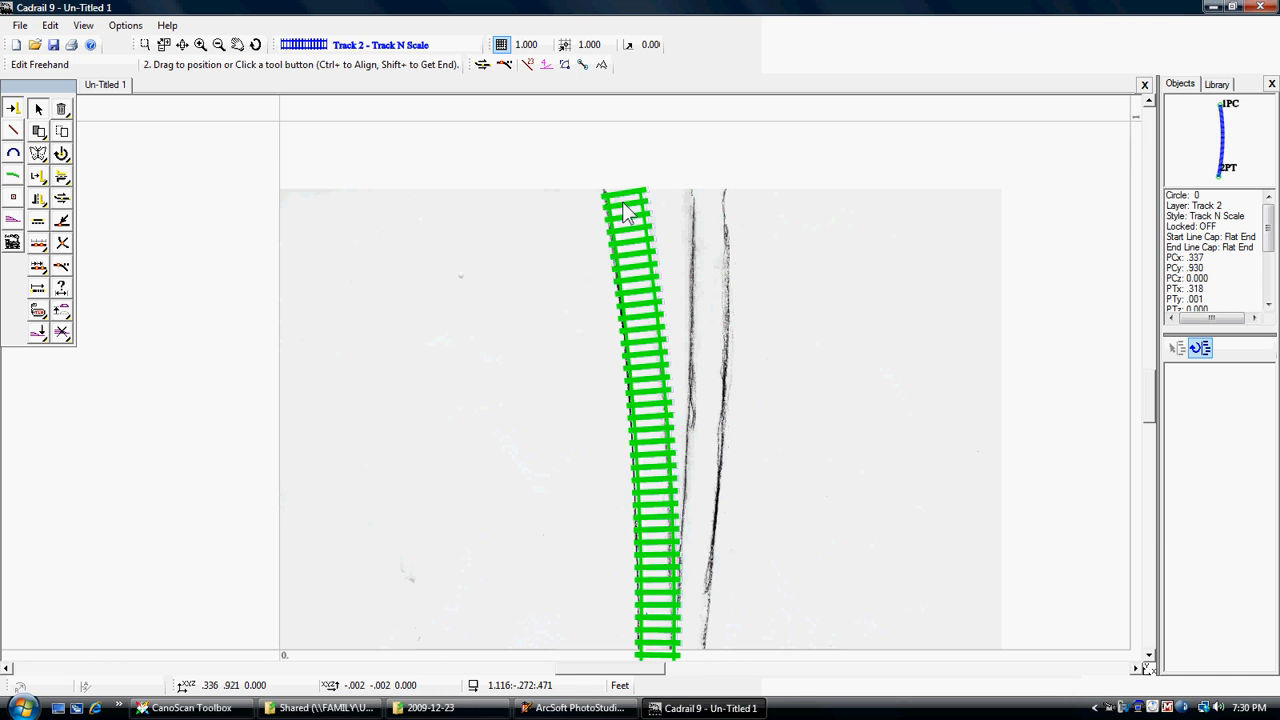
Check the arc's alignment with the traced rails from its upper end to its lower end
scroll(860, 362, "up", 2)
scroll(860, 362, "down", 1)
scroll(860, 362, "down", 1)
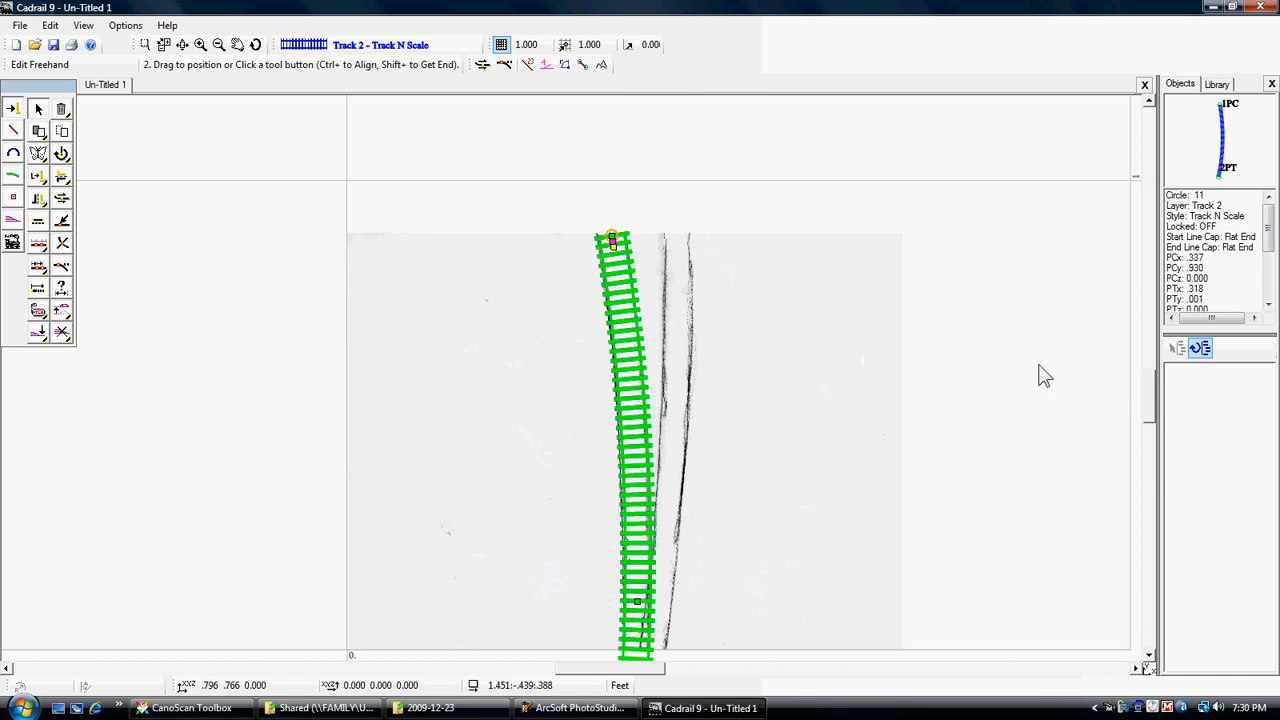
left_click_drag(1150, 420, 1174, 506)
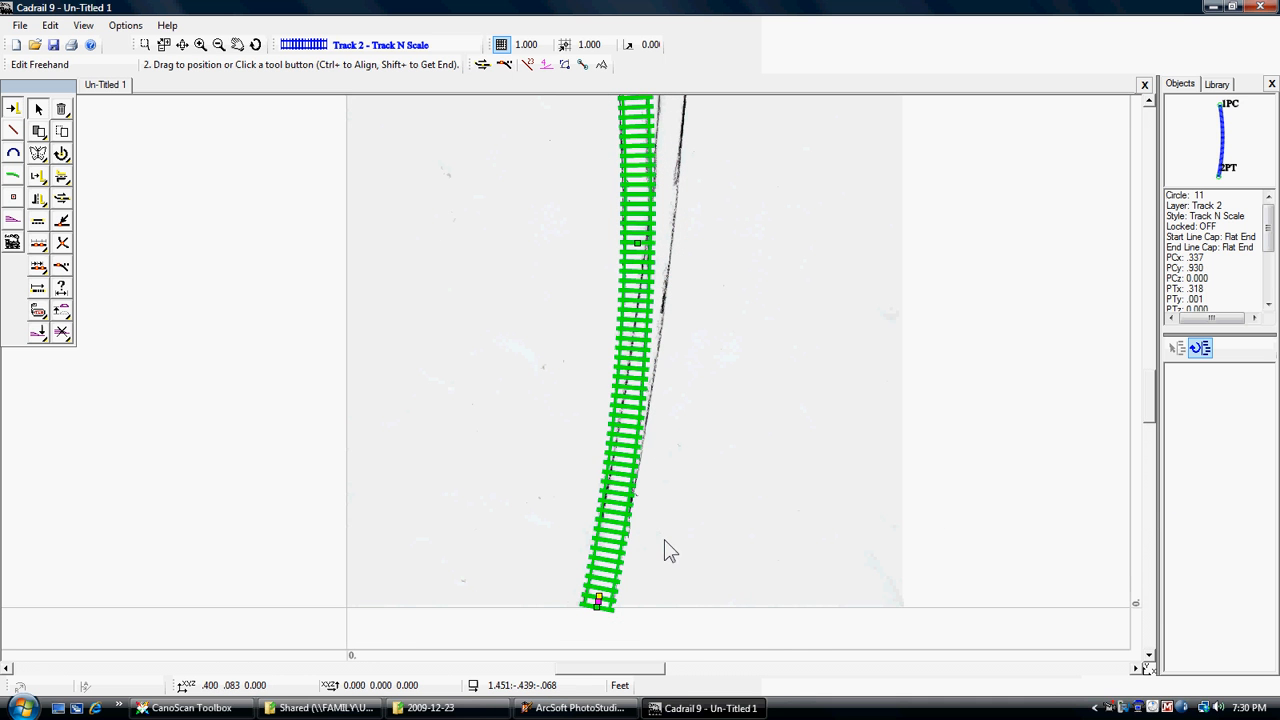
scroll(667, 540, "down", 2)
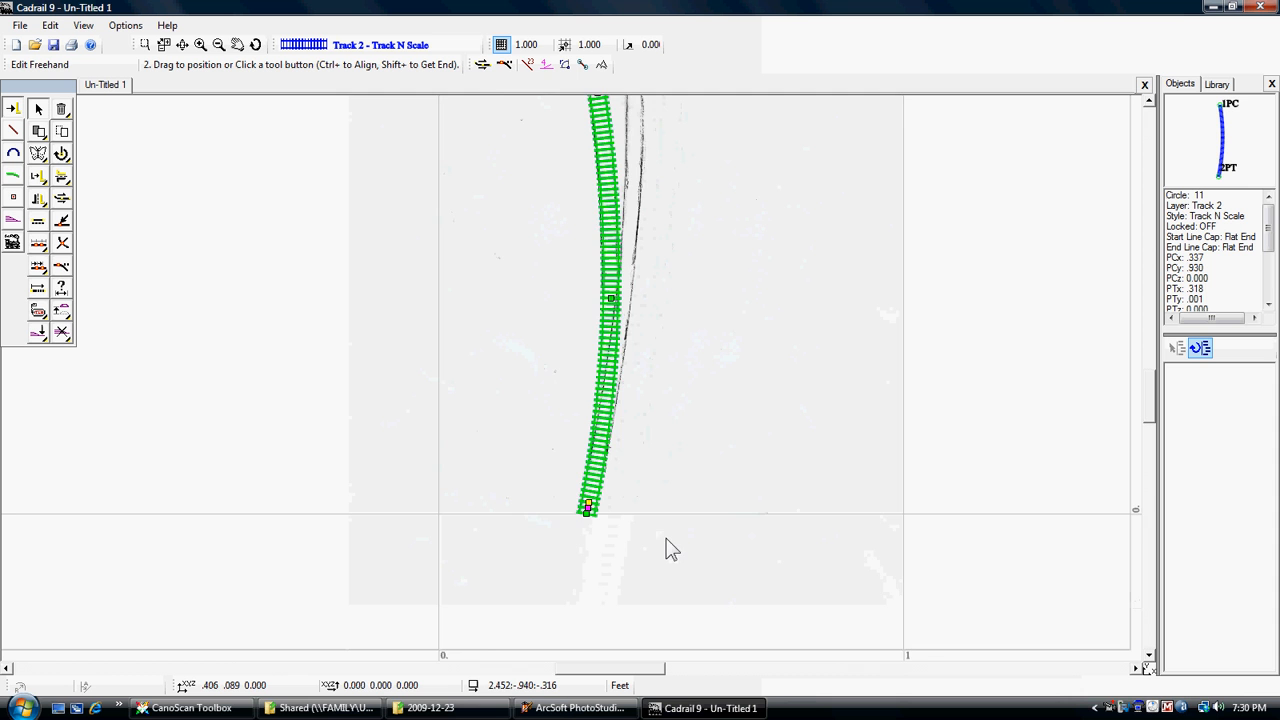
scroll(667, 546, "down", 2)
scroll(669, 549, "up", 1)
Duplicate the fitted arc, placing one copy along the scan's right edge and the other along its left edge
left_click(600, 374)
left_click(600, 374)
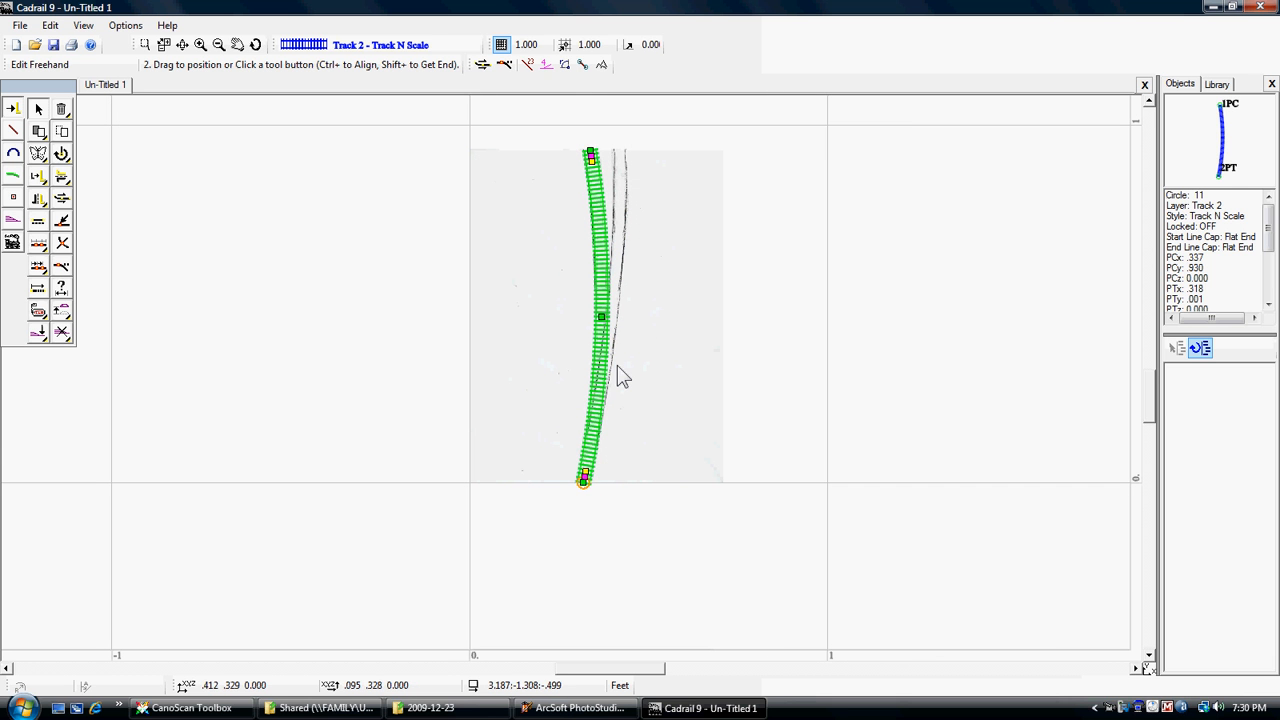
left_click(643, 362)
key("ctrl+v")
left_click_drag(580, 363, 735, 303)
left_click_drag(605, 322, 493, 324)
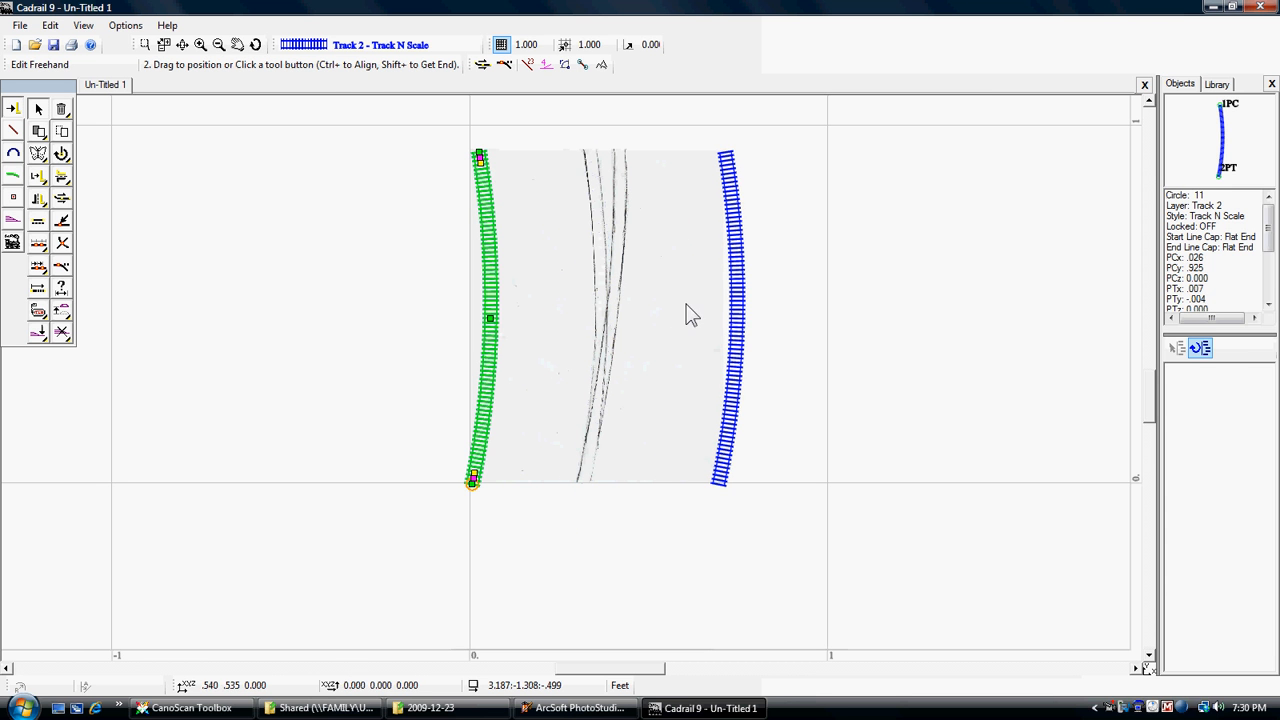
Reshape the right copy beside the rightmost traced curve and shorten its lower end, running from about X 0.496, Y 0.925 to X 0.396, Y 0.107
left_click_drag(729, 434, 603, 490)
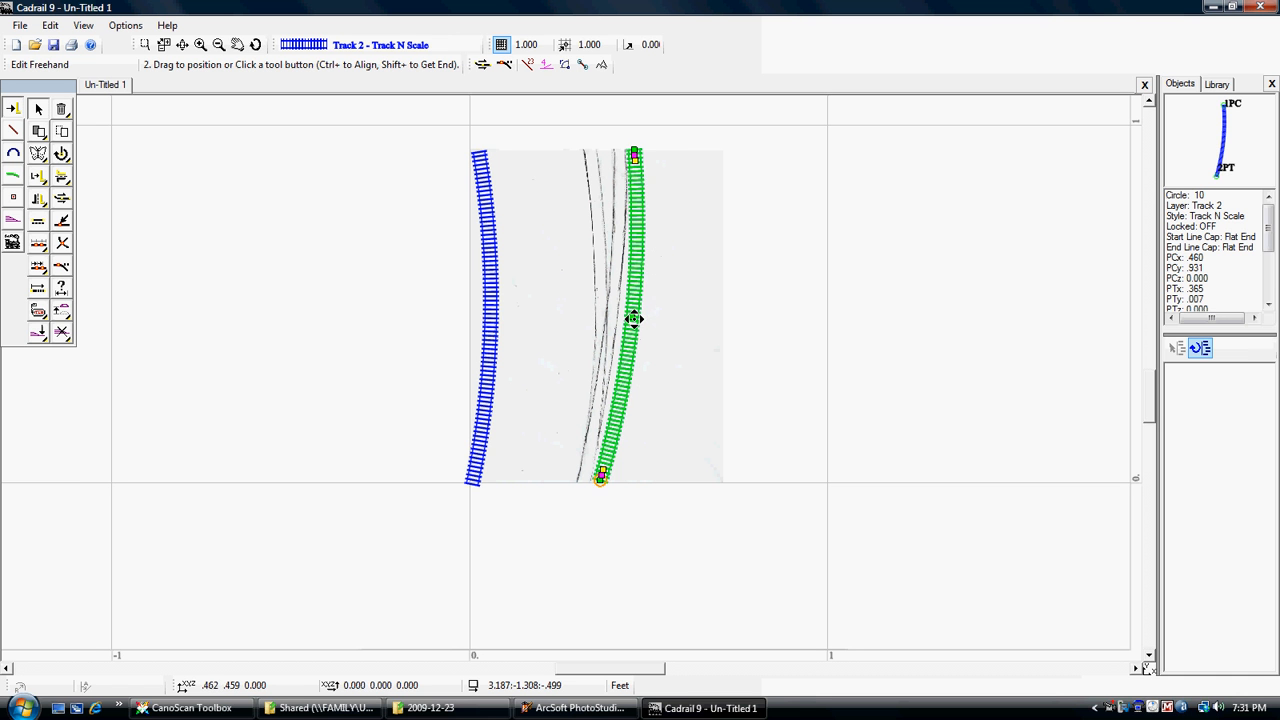
mouse_move(640, 331)
left_mouse_down()
mouse_move(817, 349)
mouse_move(652, 362)
mouse_move(634, 354)
mouse_move(628, 318)
mouse_move(826, 343)
mouse_move(829, 360)
mouse_move(649, 380)
mouse_move(641, 310)
left_mouse_up()
left_click_drag(647, 117, 649, 289)
mouse_move(645, 335)
left_mouse_down()
mouse_move(643, 223)
mouse_move(626, 434)
mouse_move(603, 449)
mouse_move(617, 455)
mouse_move(609, 434)
left_mouse_up()
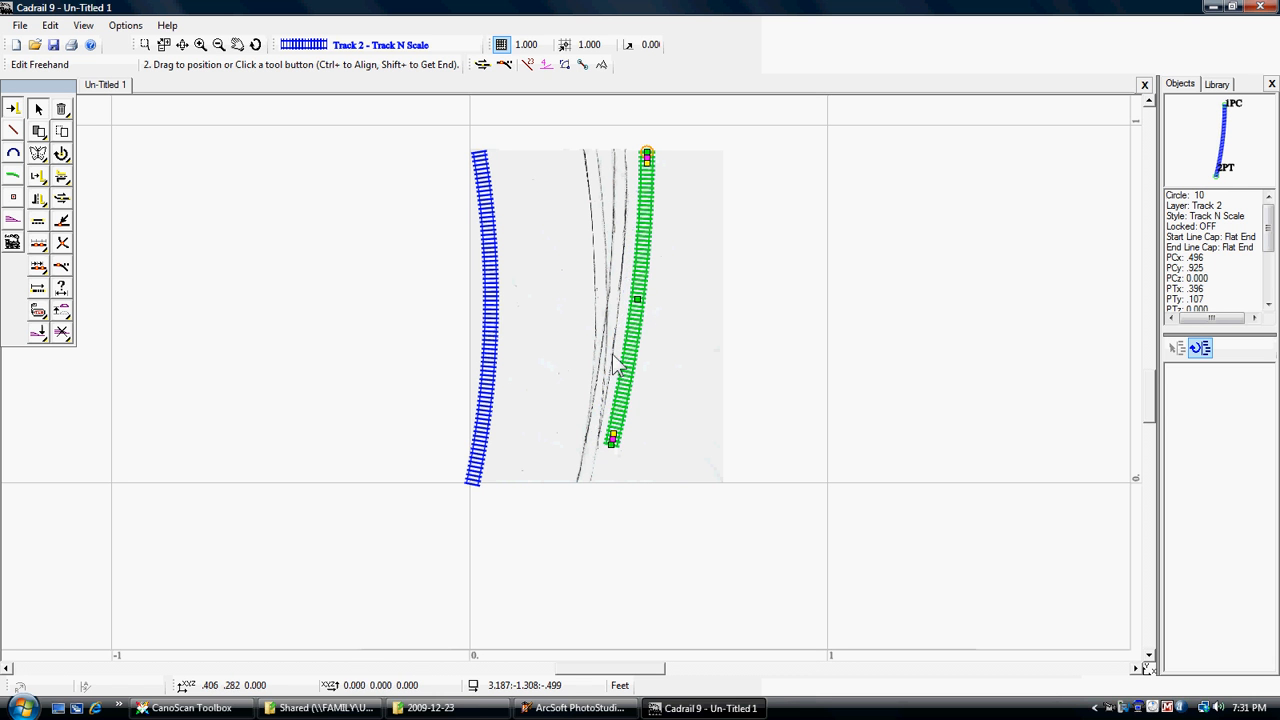
Move the right arc closer to the rightmost traced curve, running from about X 0.465, Y 0.914 to X 0.379, Y 0.096
left_click_drag(637, 323, 629, 337)
left_click_drag(607, 445, 609, 446)
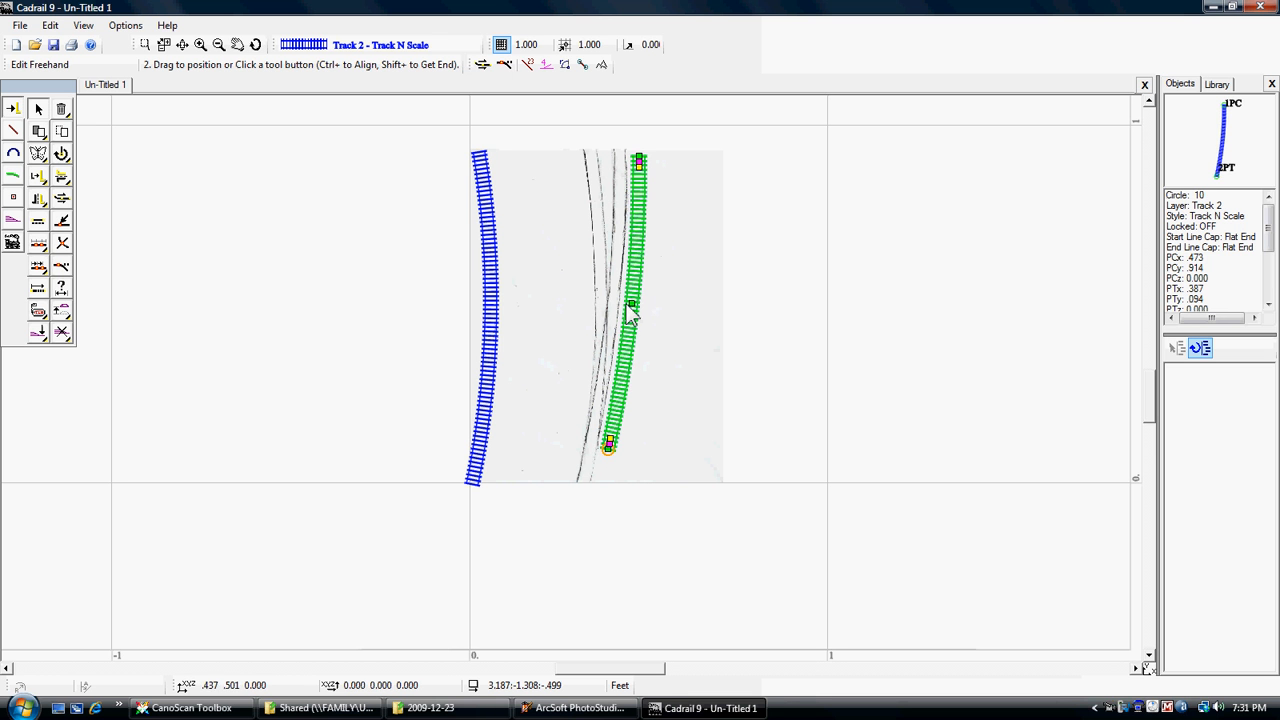
mouse_move(634, 306)
left_mouse_down()
mouse_move(733, 310)
mouse_move(652, 322)
mouse_move(624, 341)
left_mouse_up()
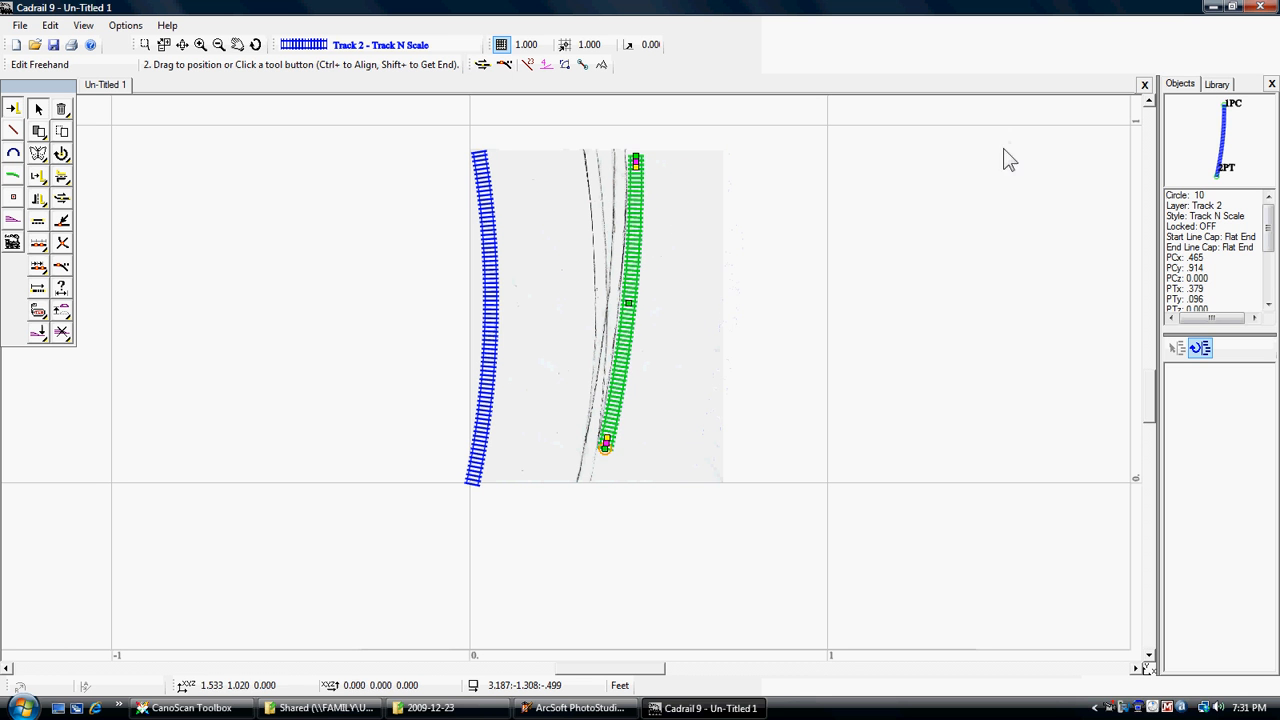
Extend the right arc's lower end past the scan's lower edge and shift the arc to run from about X 0.457, Y 0.936 to X 0.357, Y -0.013
scroll(1003, 220, "down", 2)
scroll(1003, 220, "up", 3)
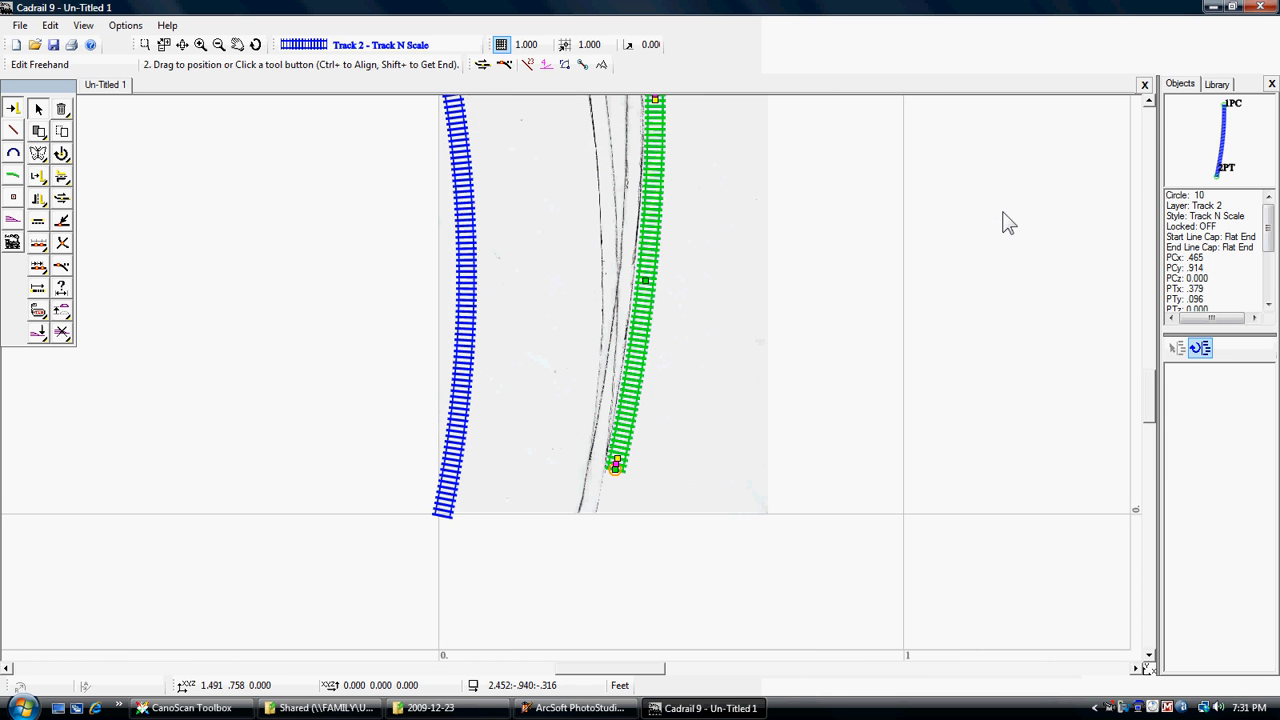
left_click(1149, 101)
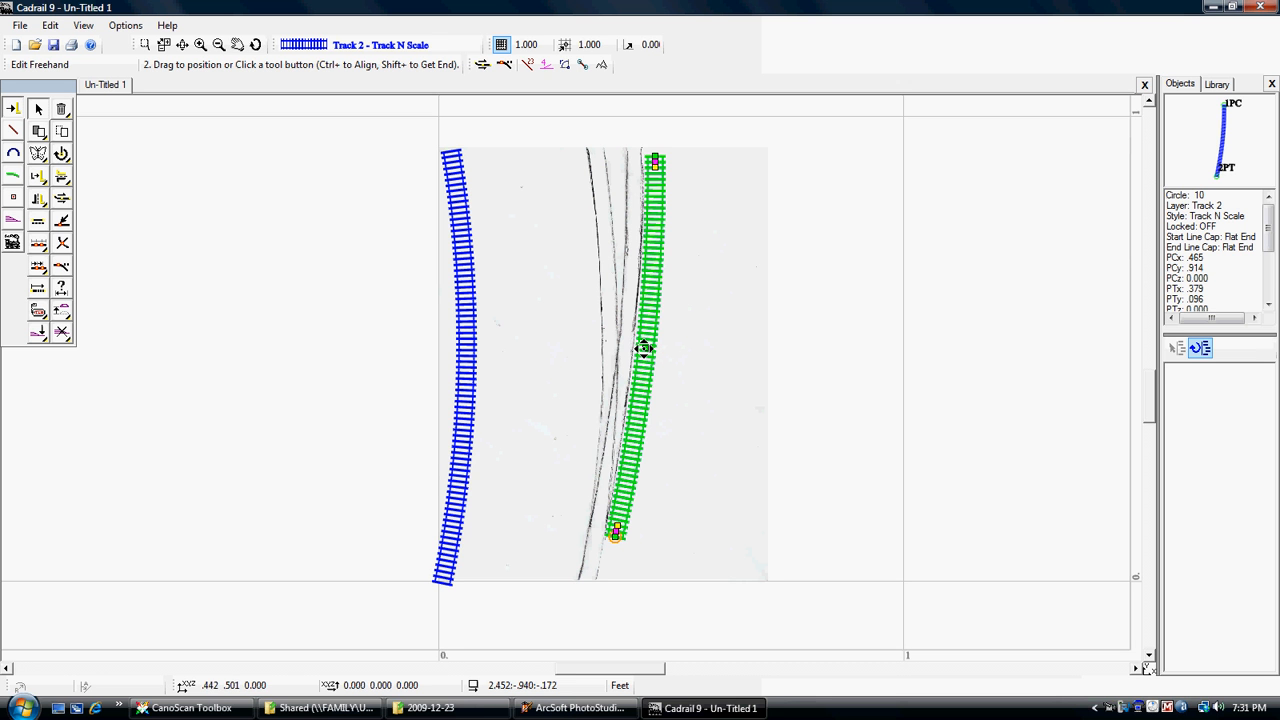
mouse_move(648, 350)
left_mouse_down()
mouse_move(701, 357)
mouse_move(646, 385)
mouse_move(643, 363)
mouse_move(808, 408)
mouse_move(646, 418)
mouse_move(636, 406)
left_mouse_up()
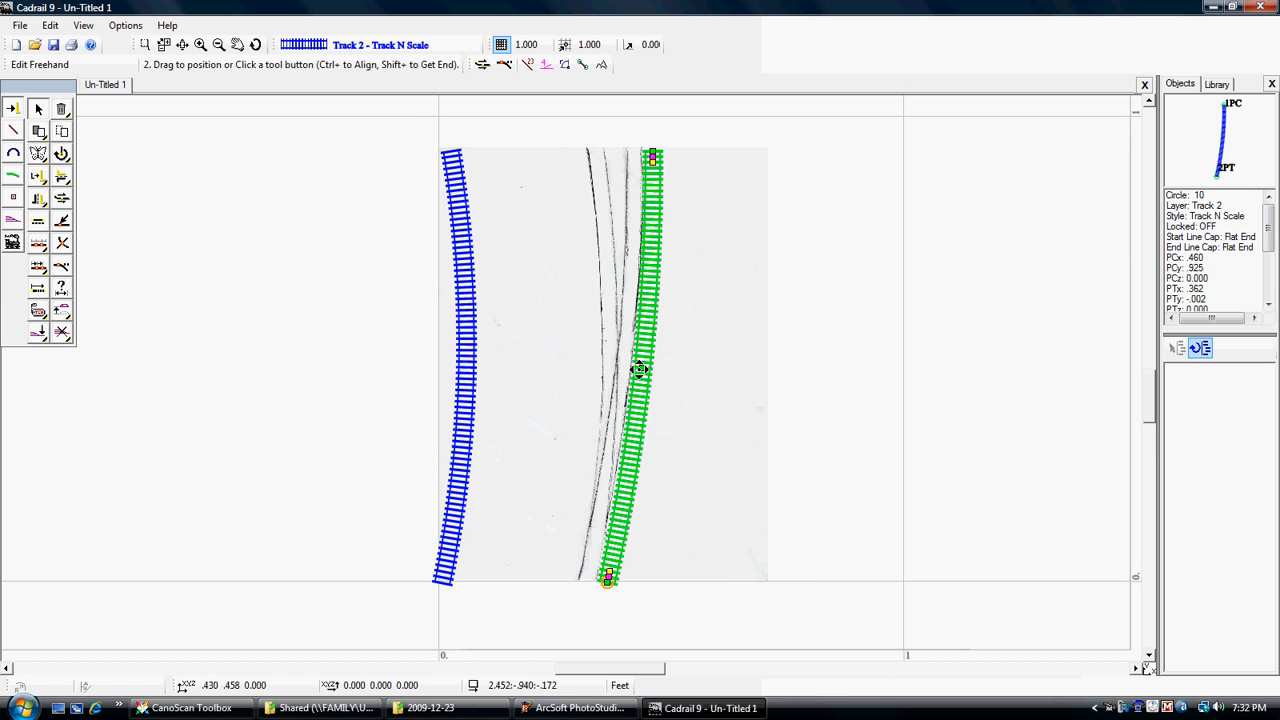
left_click_drag(641, 368, 645, 398)
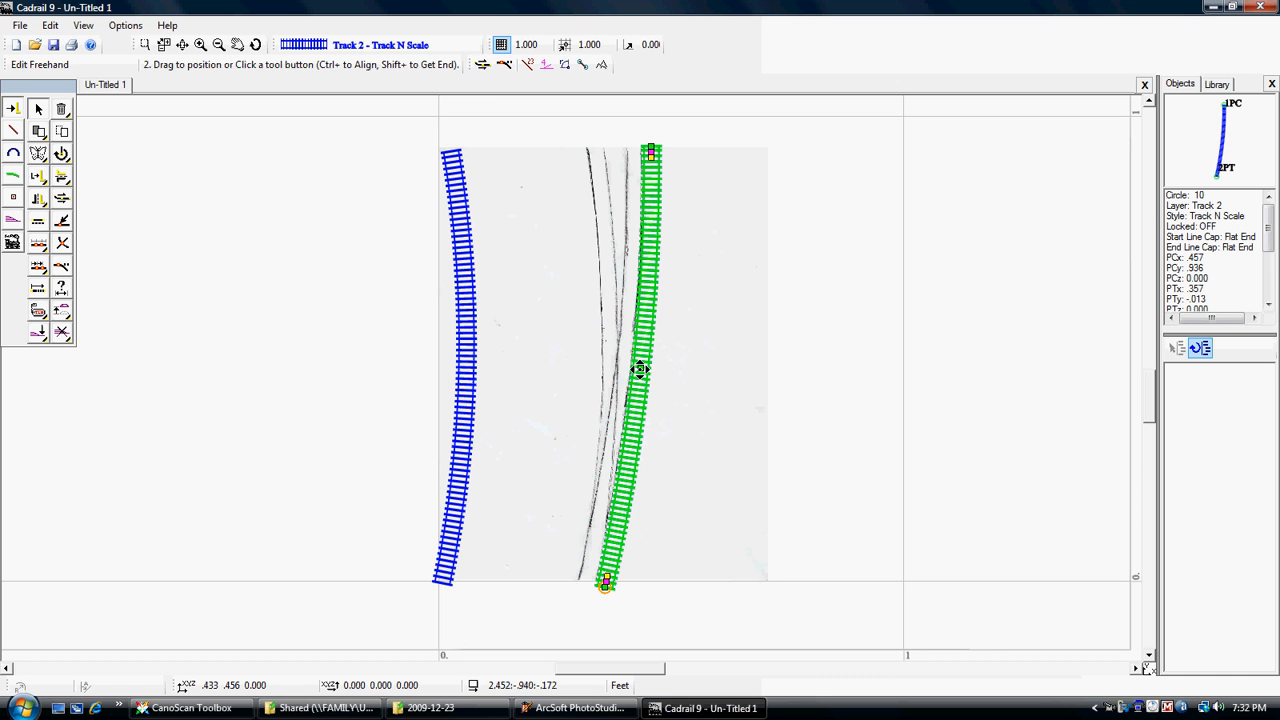
Nudge the right arc's lower end to about X 0.354, Y -0.012 and check its fit against the traced curve
scroll(685, 377, "down", 3)
scroll(685, 377, "up", 2)
scroll(686, 377, "up", 2)
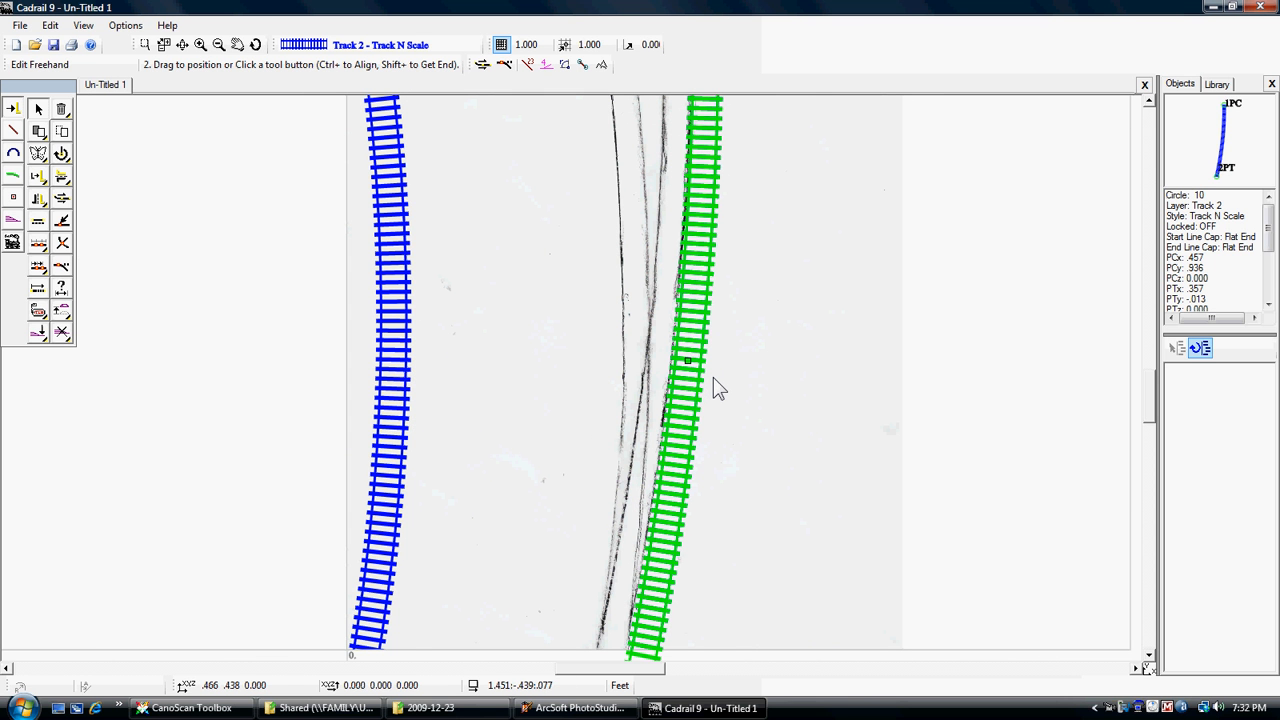
scroll(713, 377, "down", 2)
right_click(713, 377)
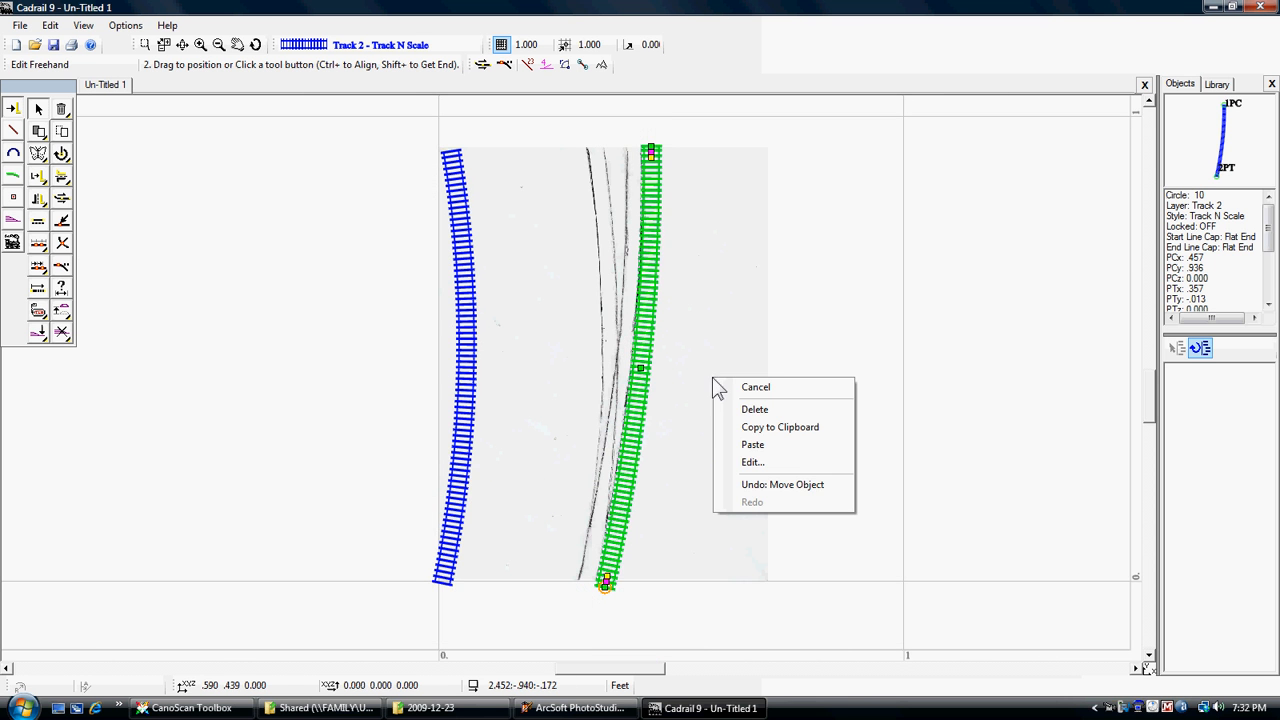
left_click(696, 447)
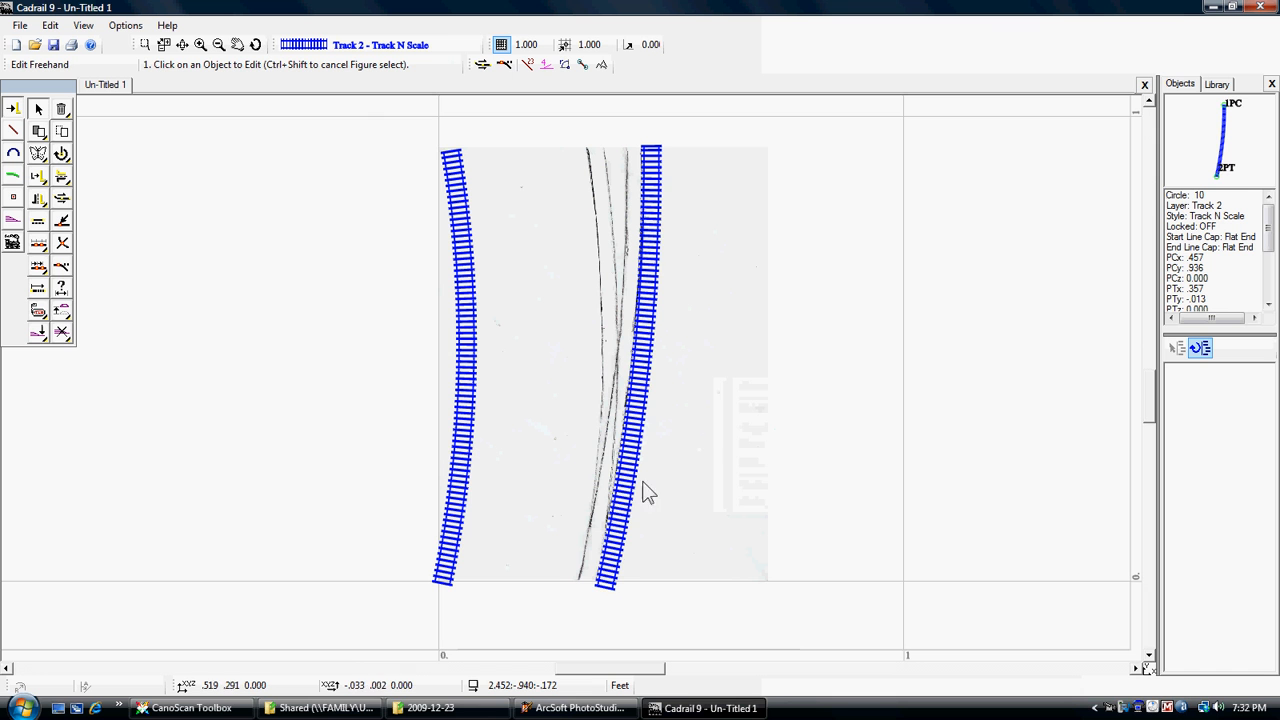
left_click(619, 576)
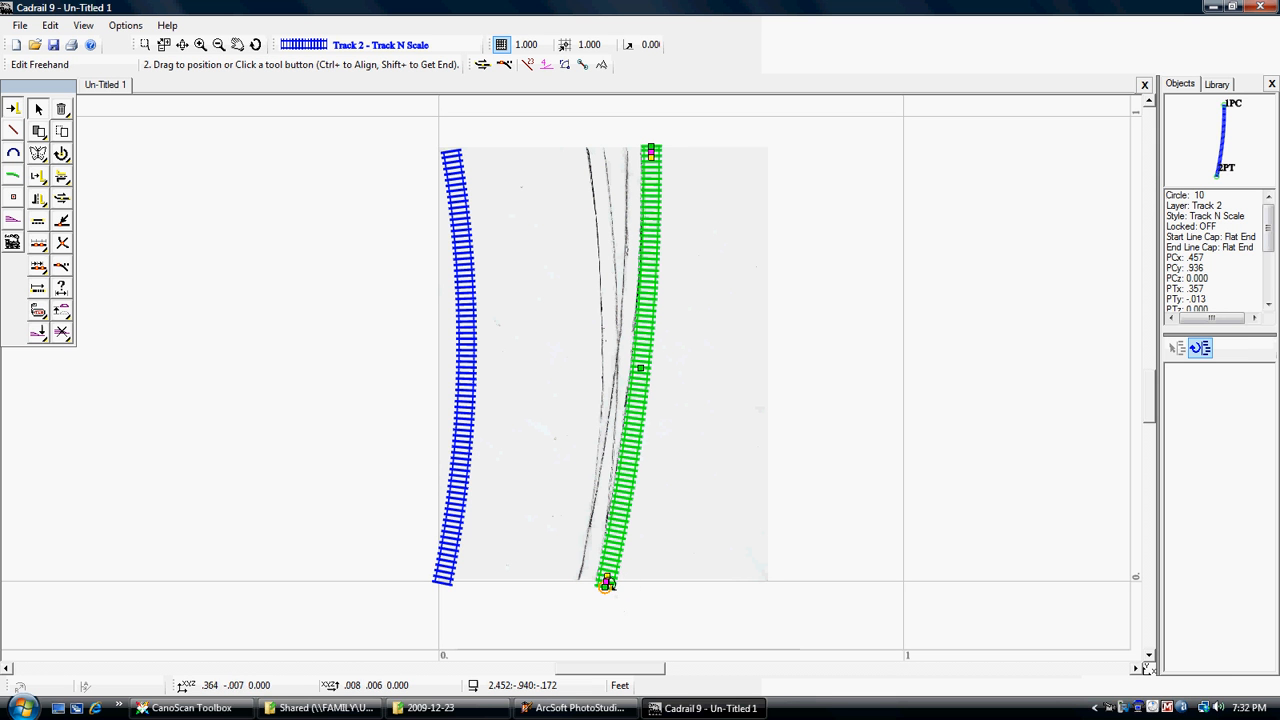
mouse_move(607, 583)
left_mouse_down()
mouse_move(633, 585)
mouse_move(603, 581)
left_mouse_up()
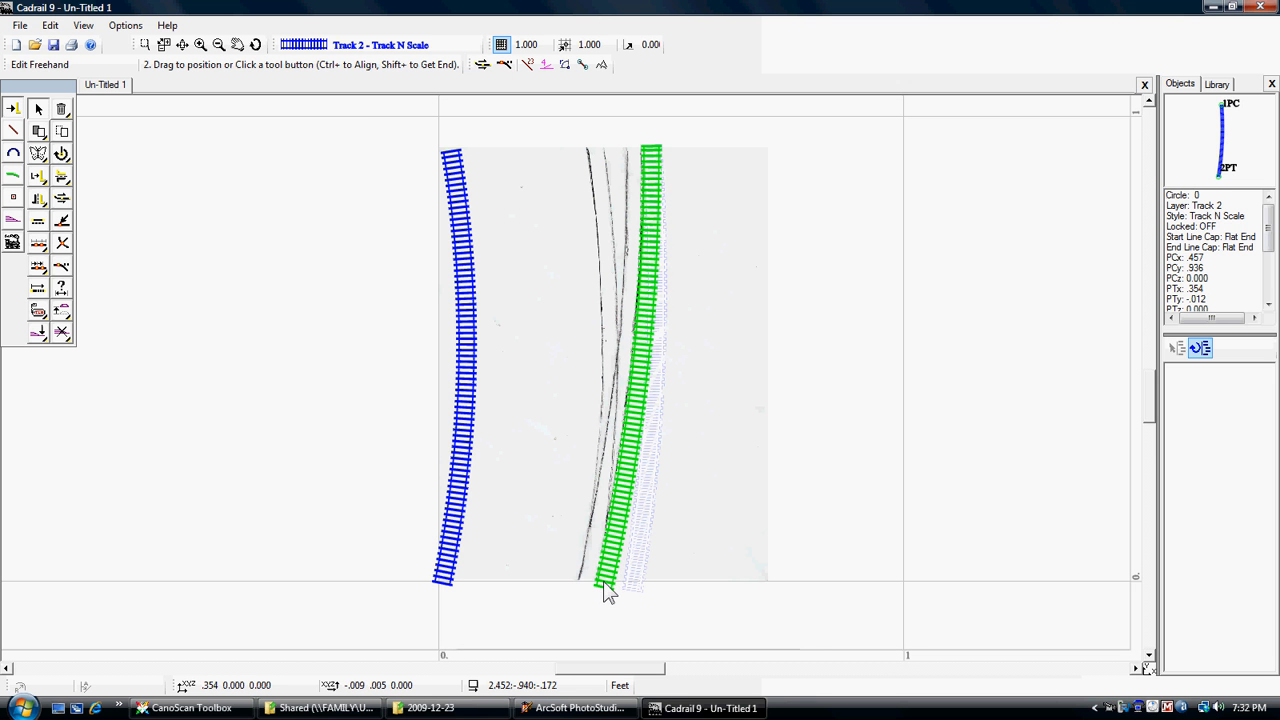
left_click_drag(603, 581, 603, 581)
left_click(668, 536)
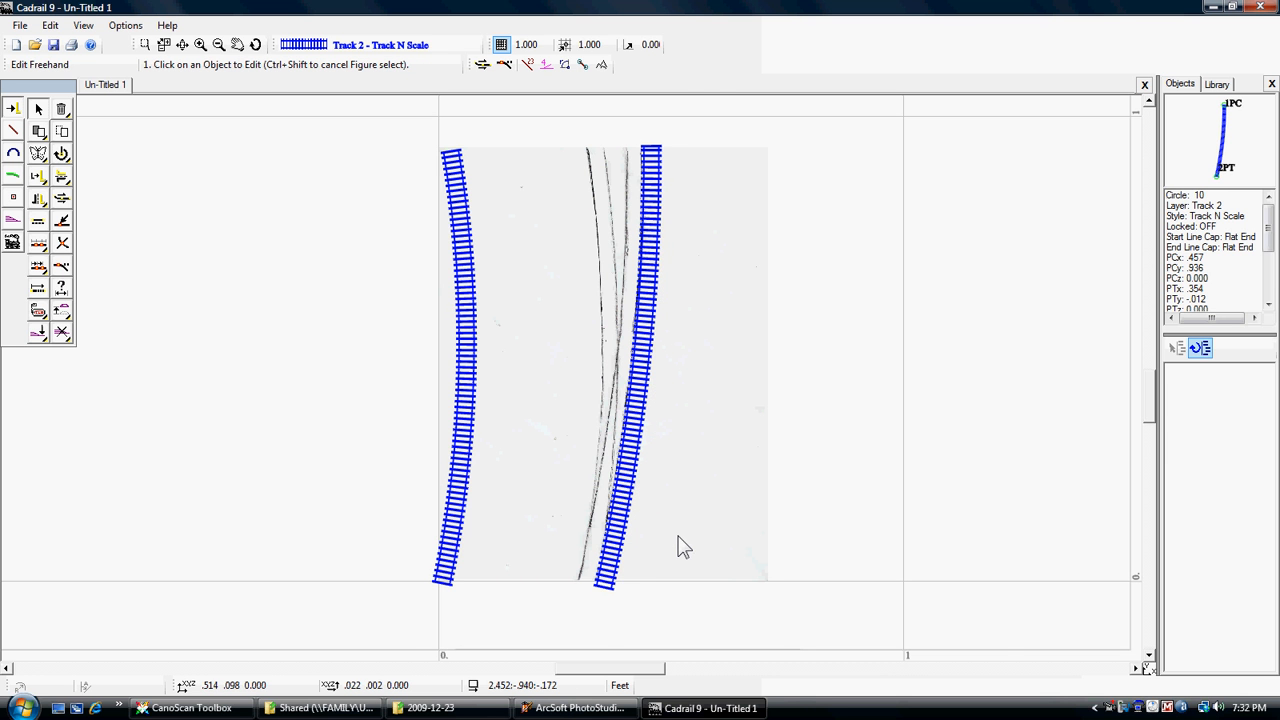
scroll(678, 545, "up", 2)
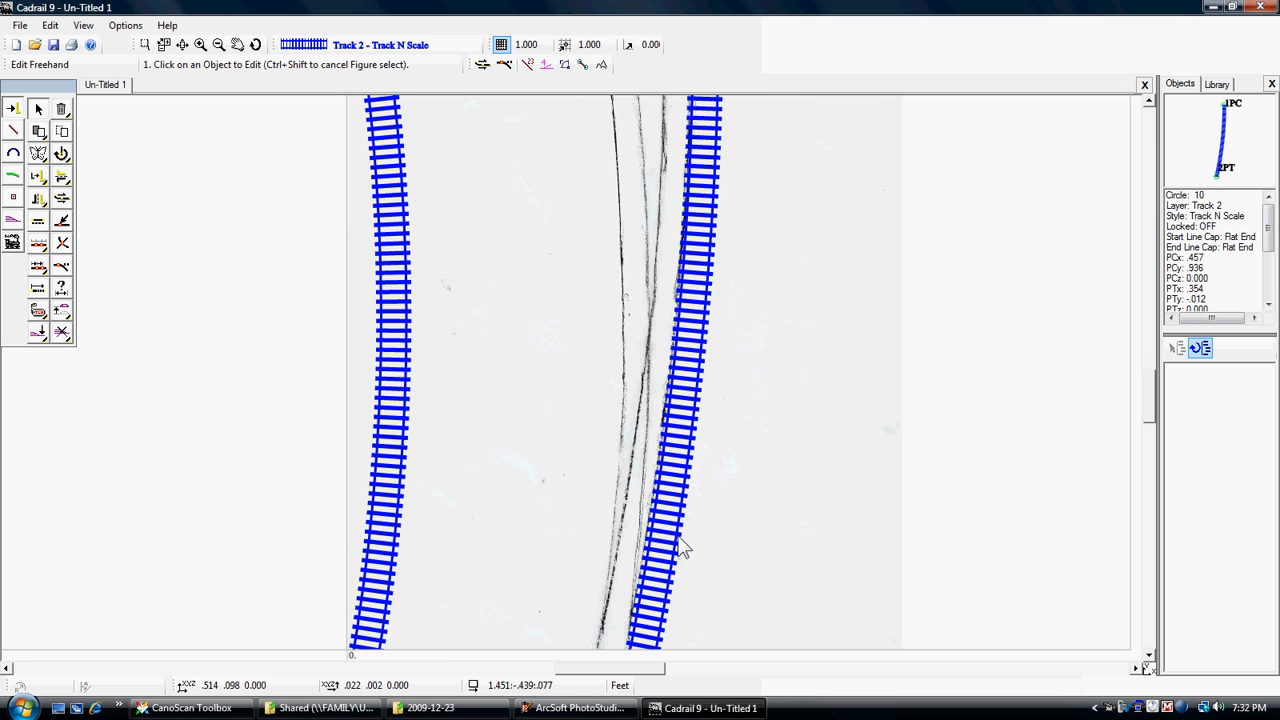
scroll(683, 548, "down", 1)
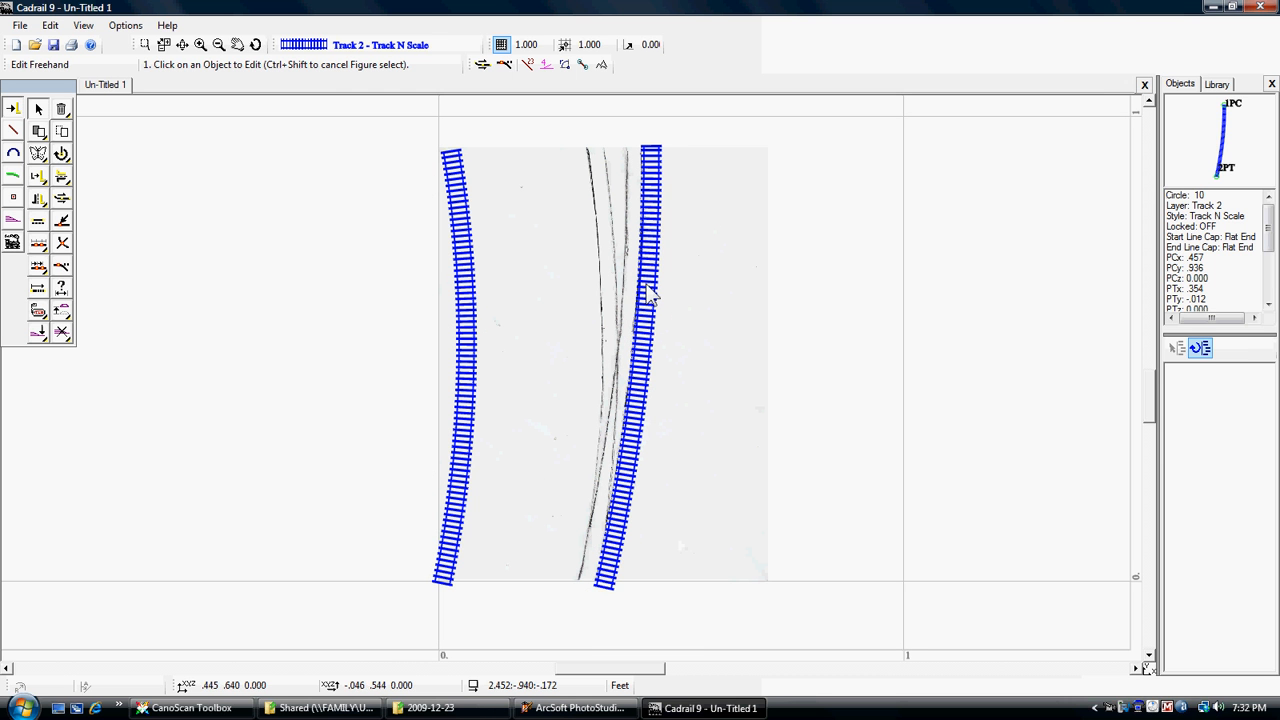
Shift the right arc slightly and shorten its lower end to about X 0.360, Y 0.028
left_click(645, 370)
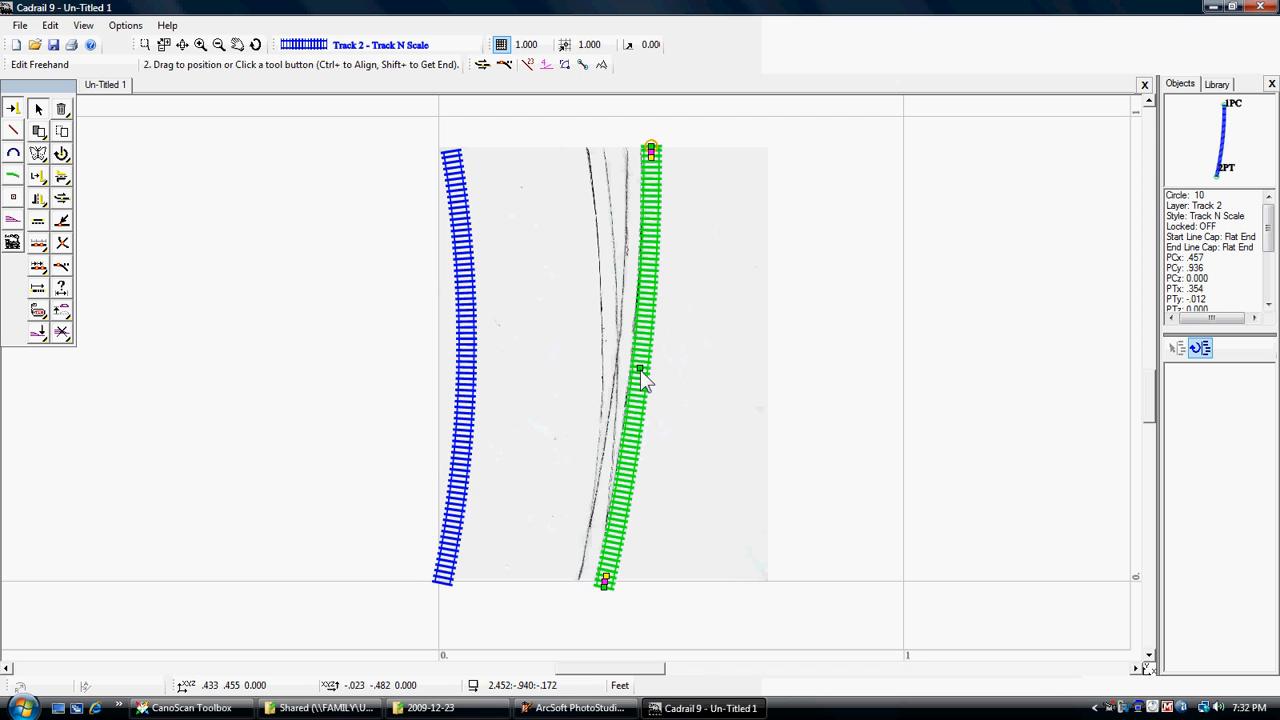
left_click_drag(641, 371, 640, 403)
left_click_drag(603, 582, 607, 563)
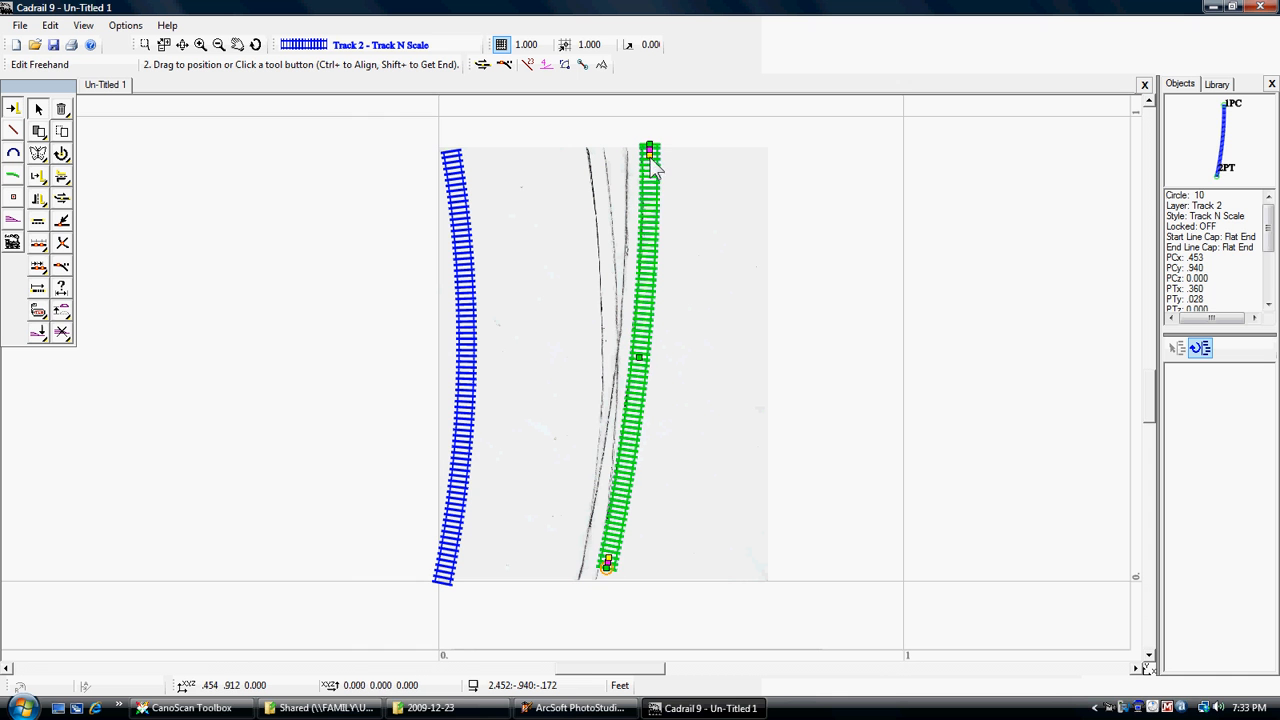
Shorten the right arc's upper end and fit the arc over the right pair of traced rails, from about X 0.419, Y 0.869 to X 0.322, Y 0.014
left_click_drag(650, 160, 651, 182)
left_click_drag(640, 416, 616, 410)
mouse_move(637, 230)
left_mouse_down()
mouse_move(638, 243)
mouse_move(636, 229)
left_mouse_up()
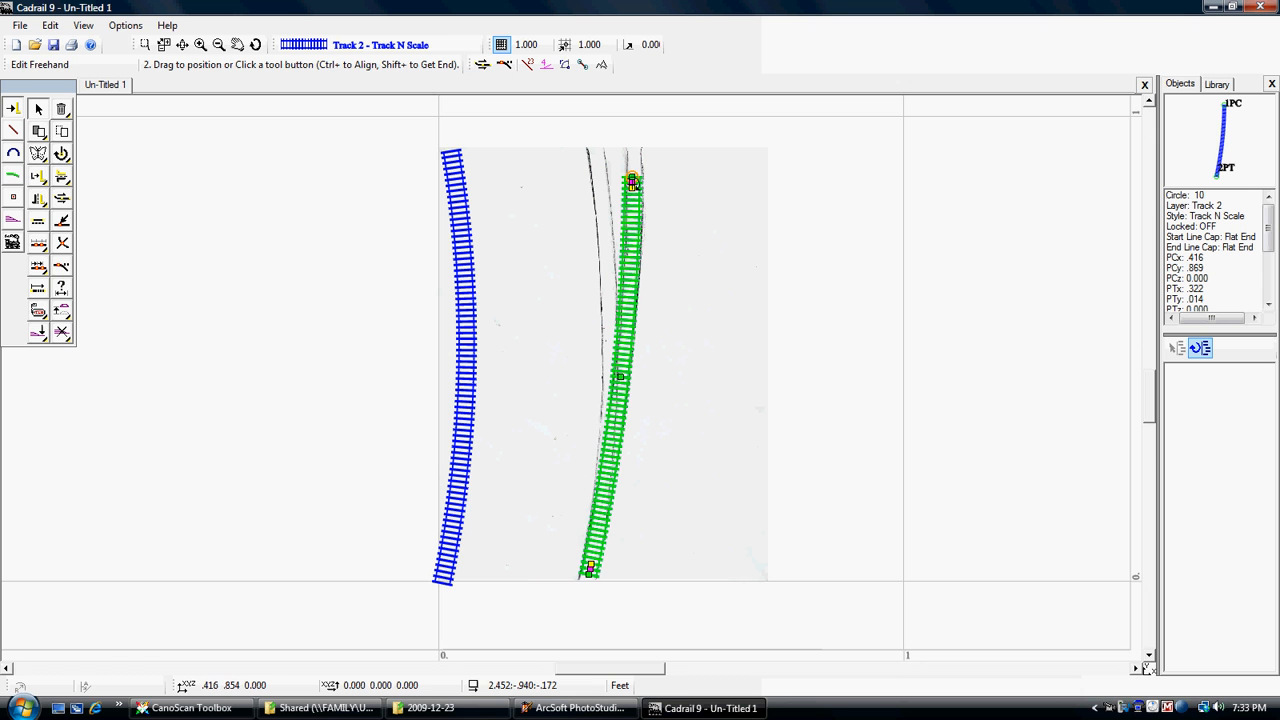
left_click_drag(634, 186, 634, 182)
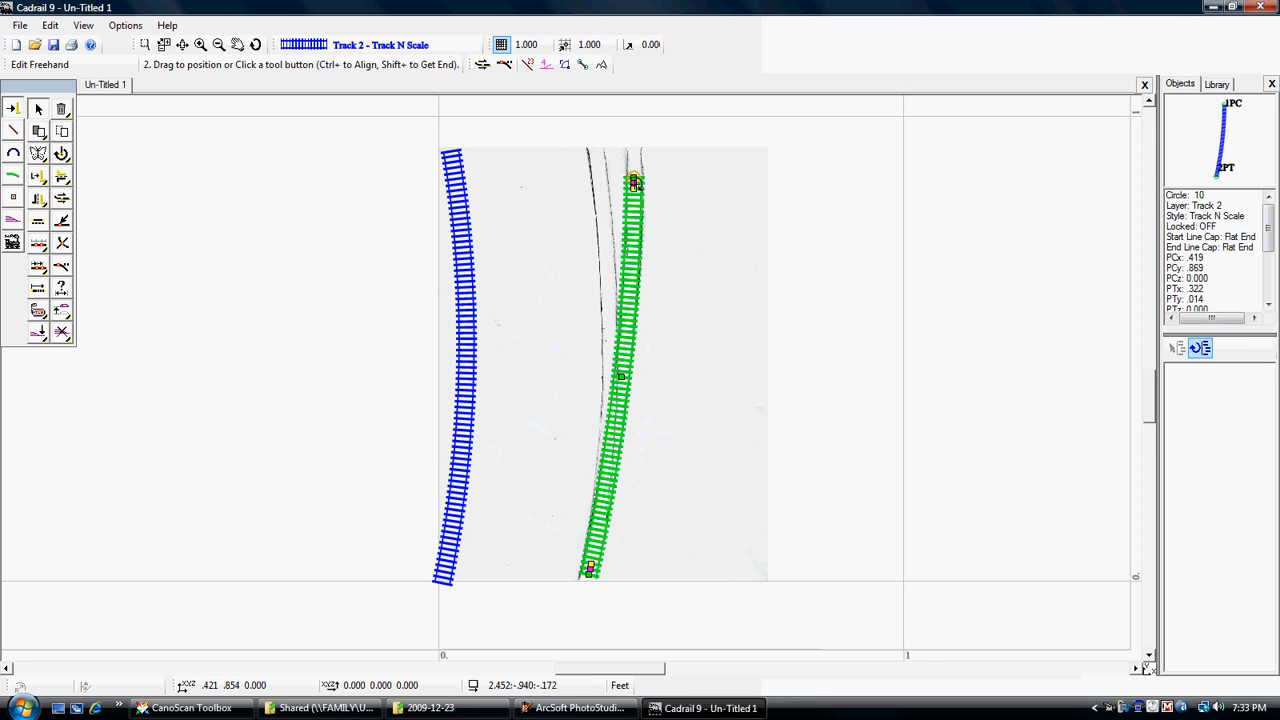
right_click(607, 478)
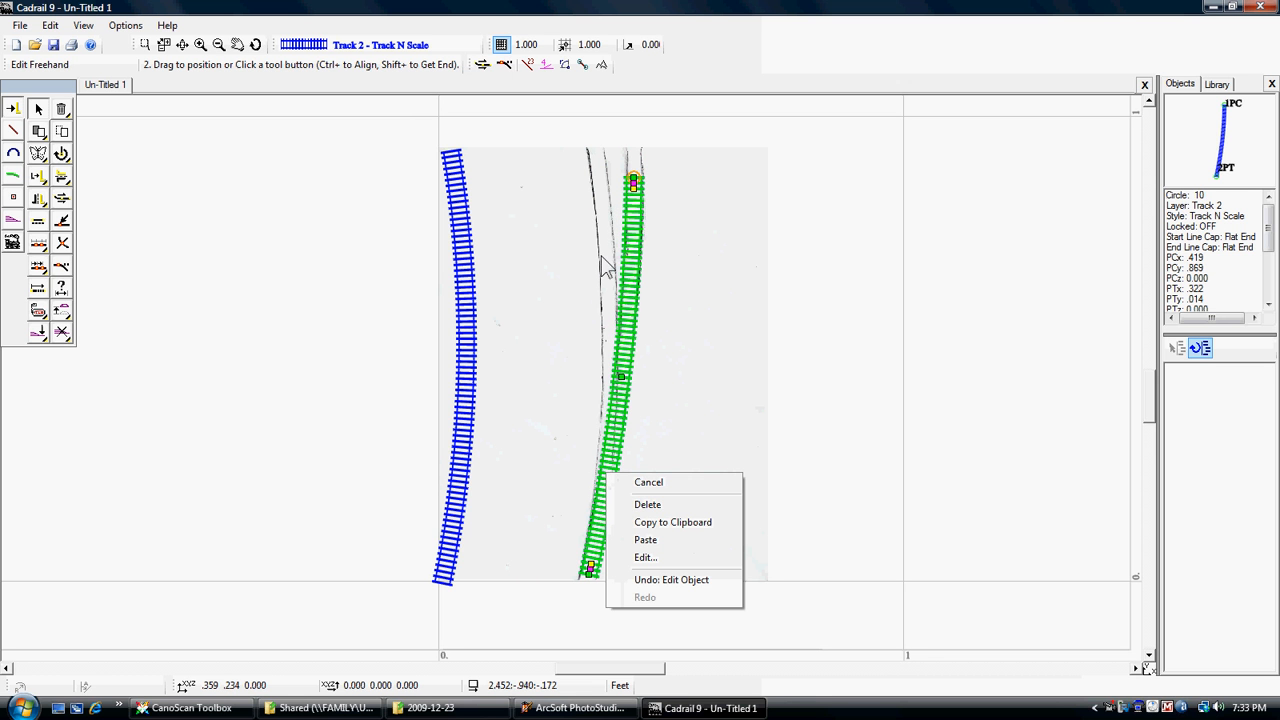
left_click(632, 270)
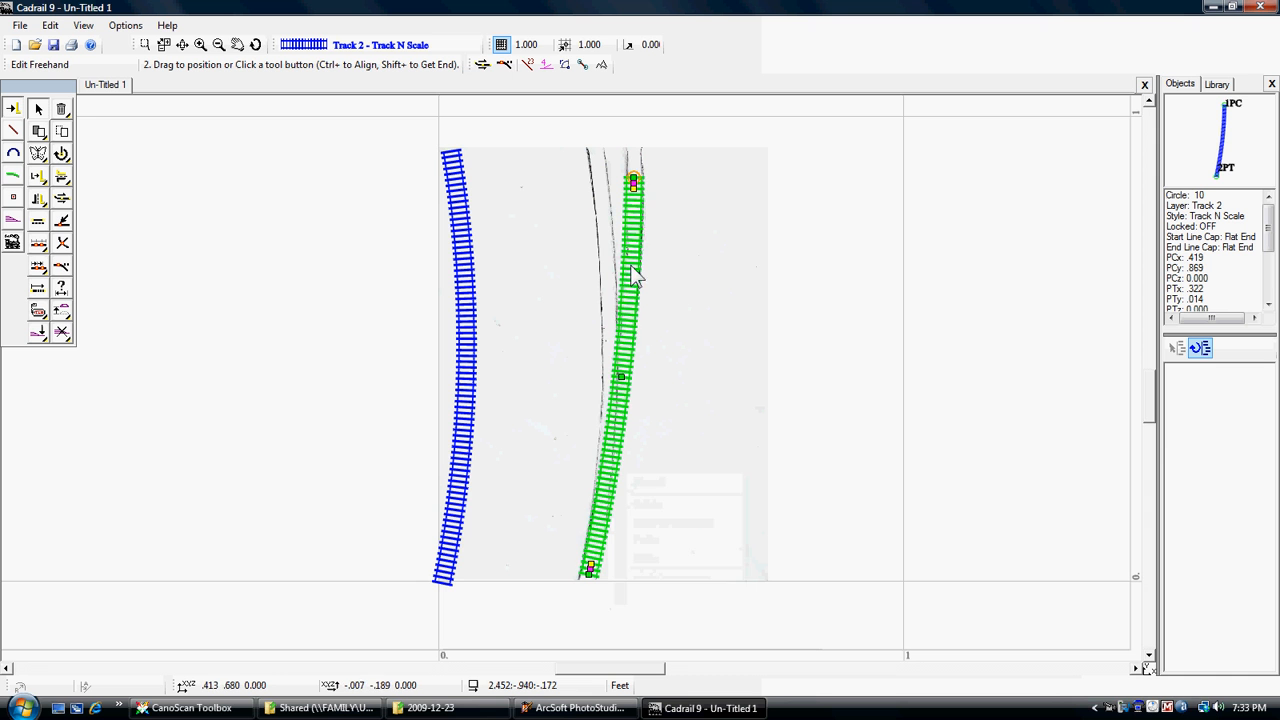
Shorten the left copy at both ends, running from about X 0.036, Y 0.860 to X 0.014, Y 0.032
left_click(451, 153)
left_click_drag(454, 167, 456, 186)
left_click_drag(442, 581, 444, 568)
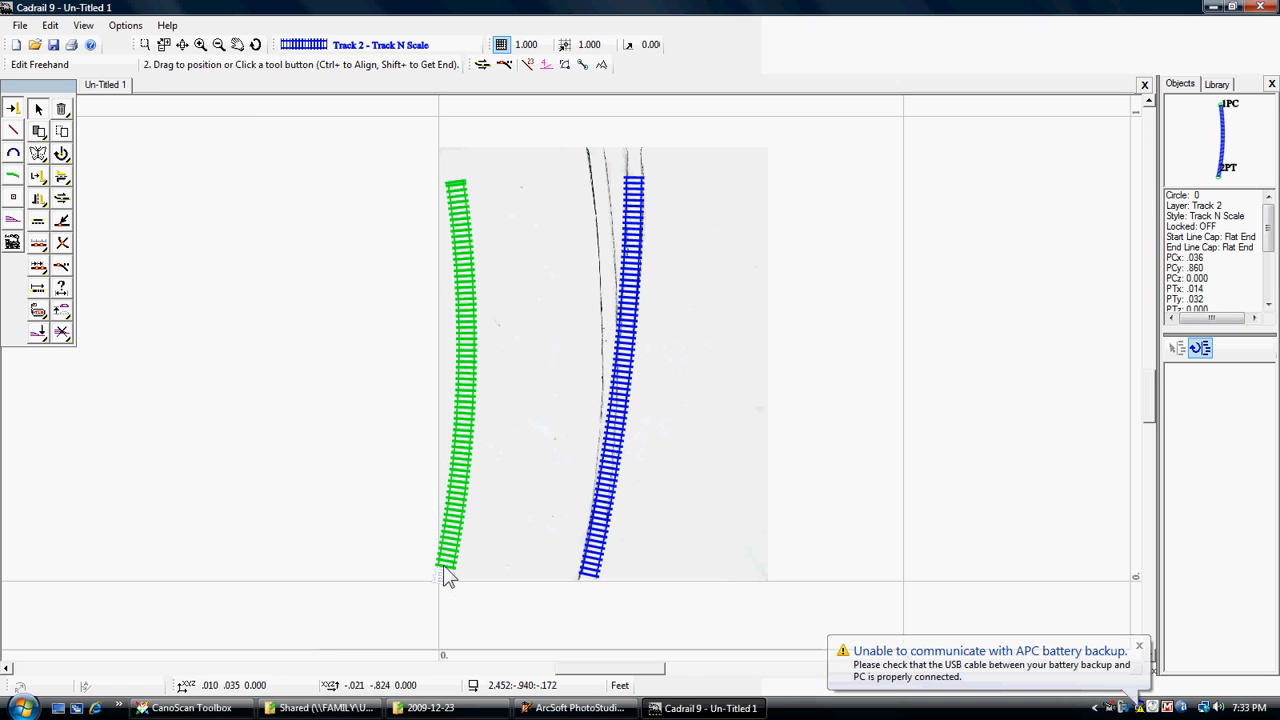
Move the left copy over the left pair of traced rails, running from about X 0.344, Y 0.832 to X 0.324, Y 0.013
left_click_drag(449, 500, 603, 516)
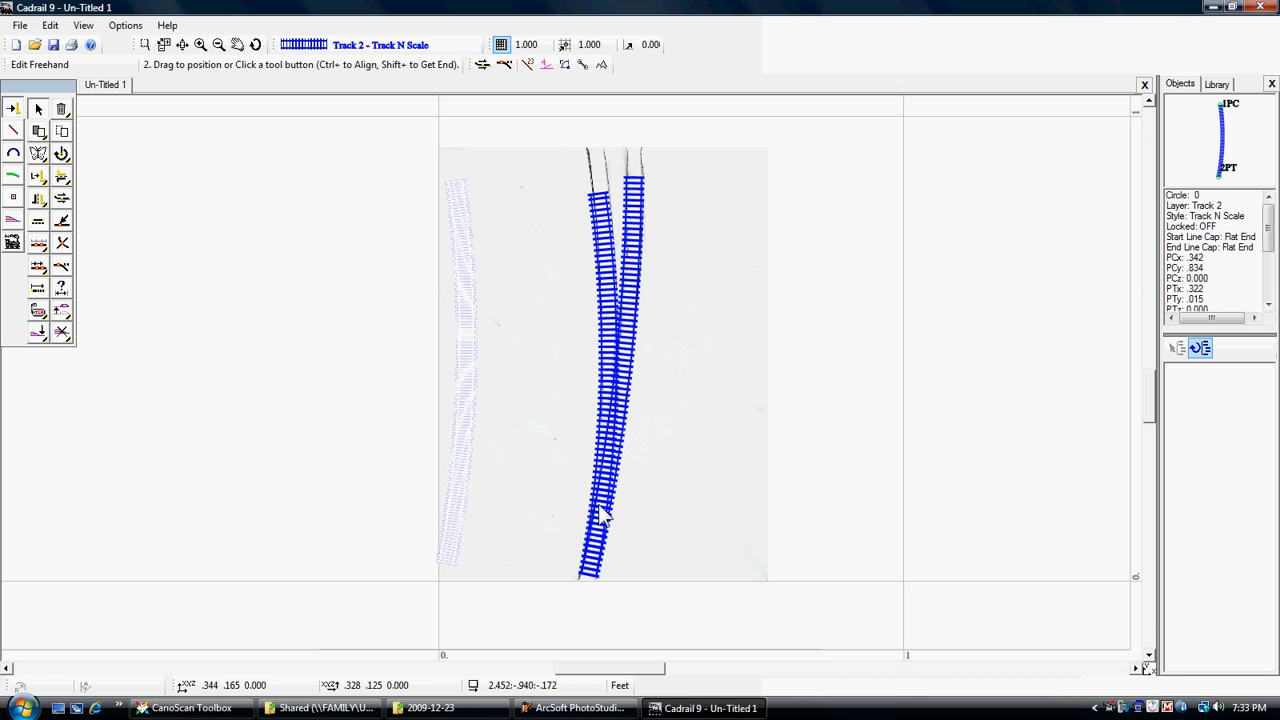
left_click_drag(601, 515, 601, 515)
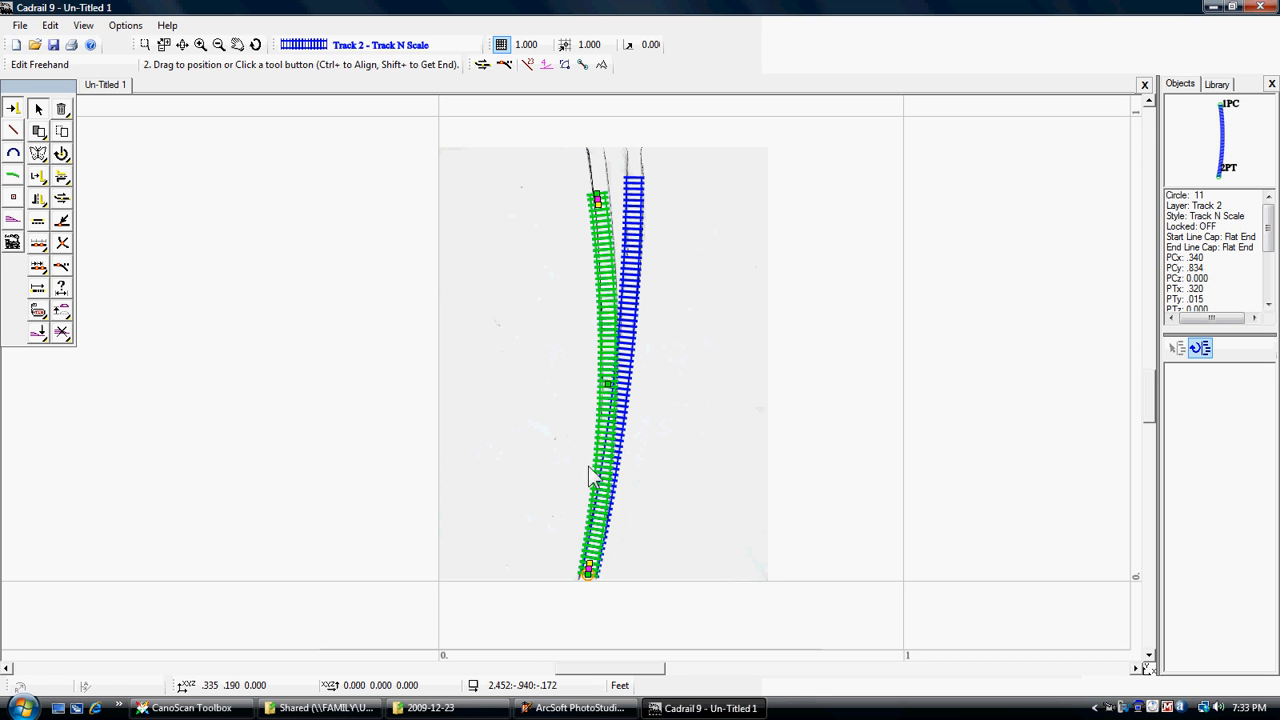
left_click_drag(605, 402, 606, 401)
left_click(606, 402)
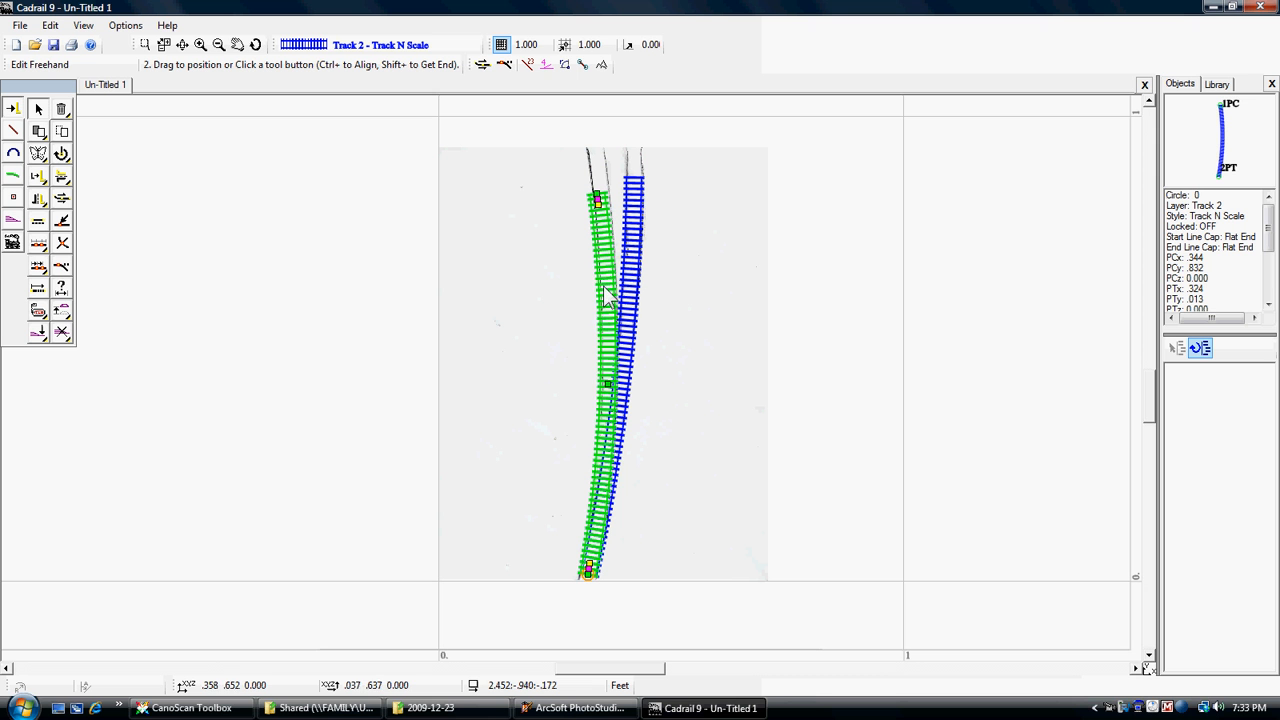
left_click(600, 464)
left_click_drag(600, 463, 603, 467)
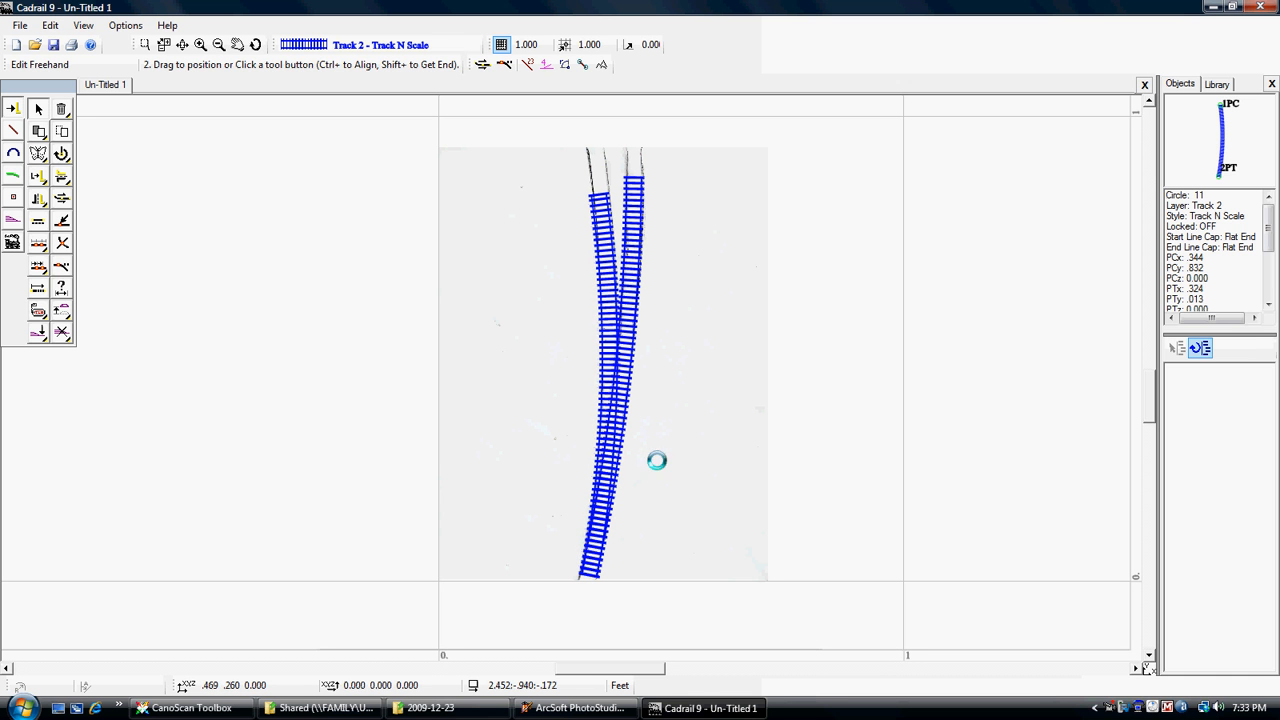
Try to shift the left arc's upper end to about X 0.349, Y 0.832
left_click(600, 200)
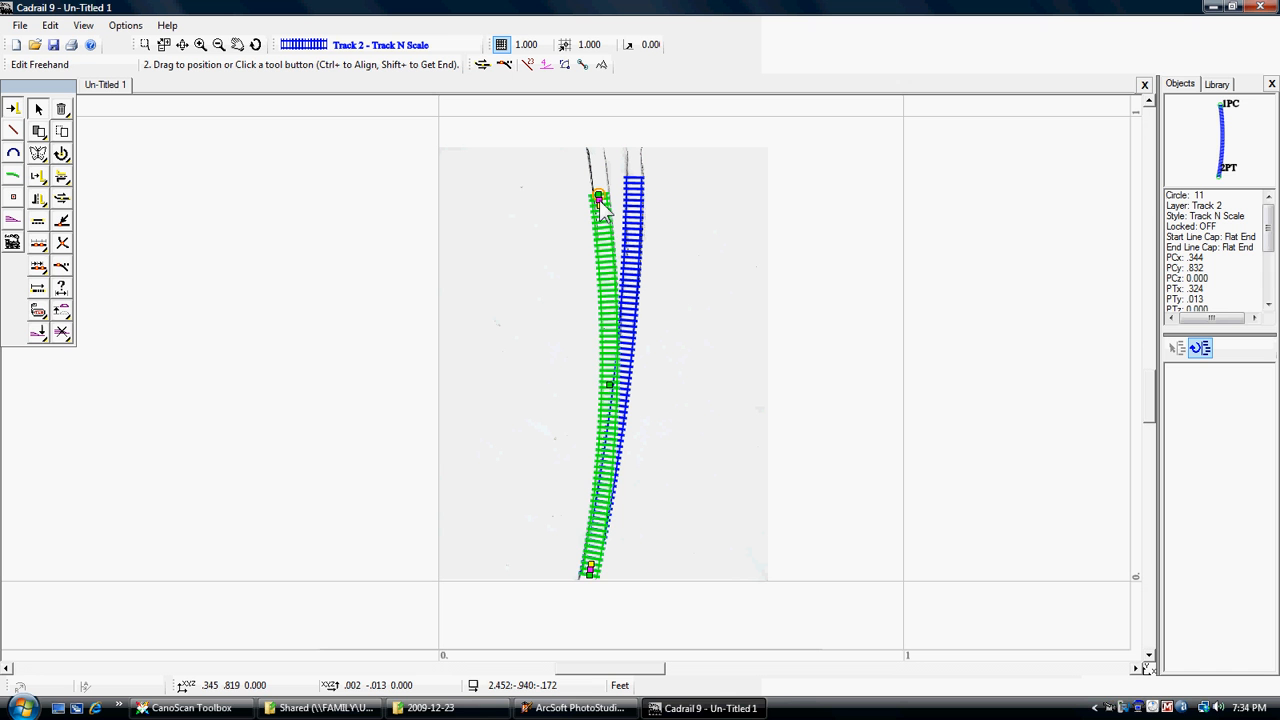
left_click_drag(599, 200, 603, 210)
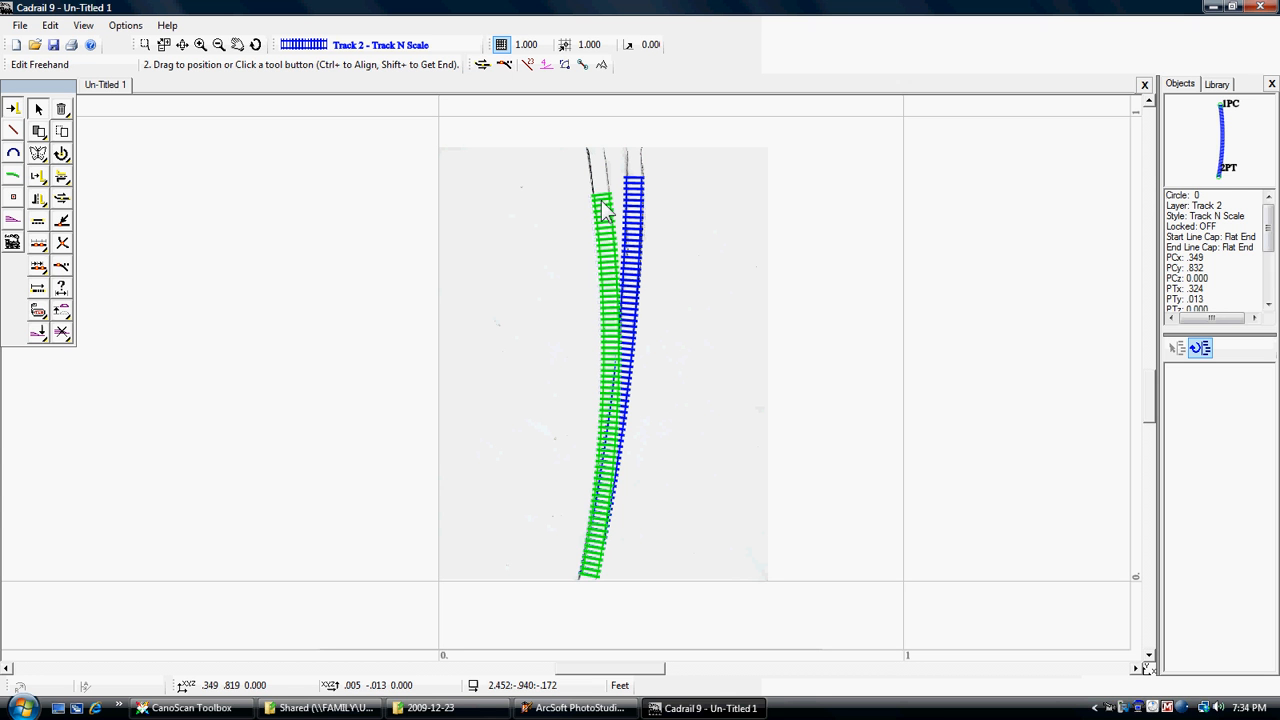
left_click(678, 364)
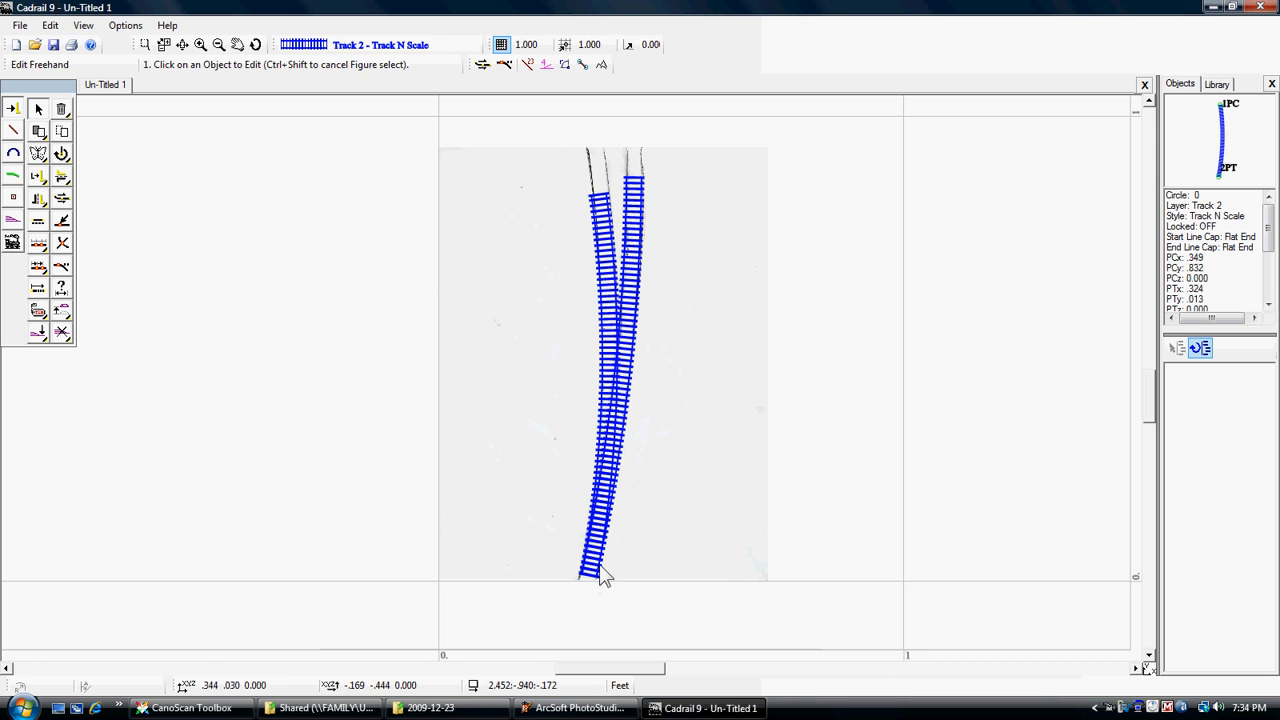
Undo the unintended move of the right arc
left_click(617, 514)
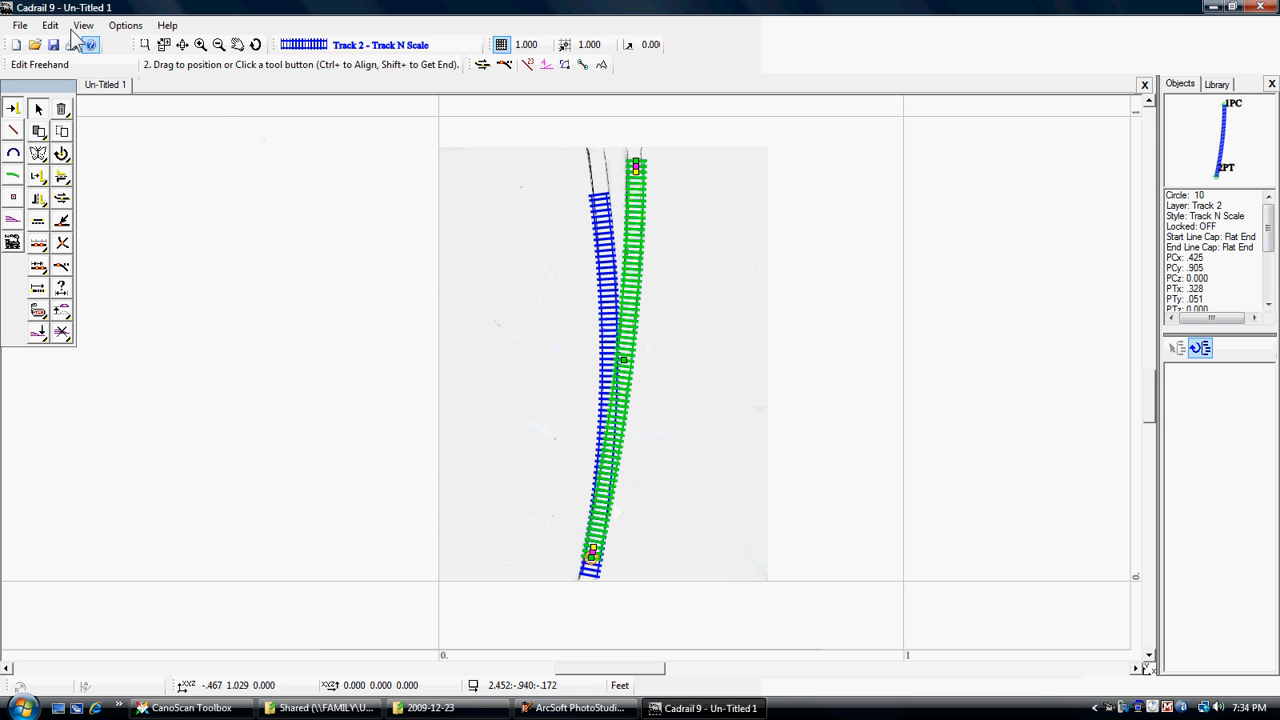
left_click(50, 25)
left_click(70, 44)
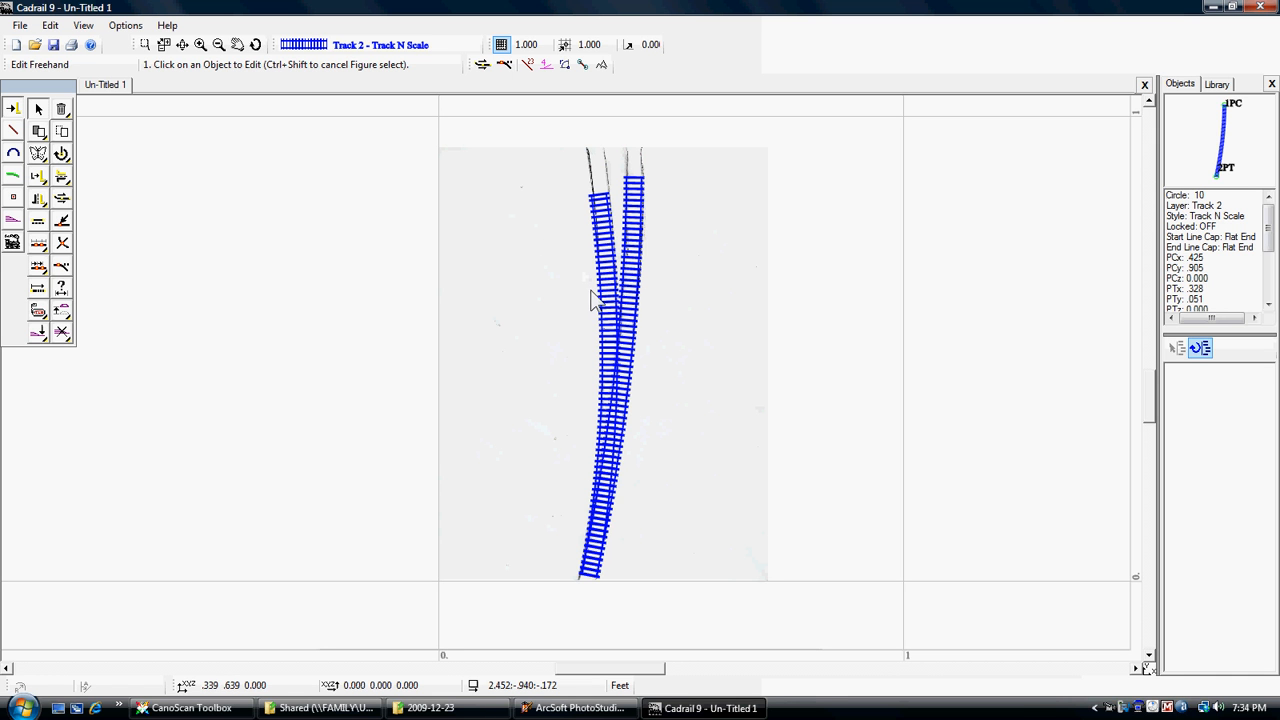
Shift the left arc's upper end to about X 0.353, Y 0.832 and check both arcs down to their shared lower end
left_click(601, 205)
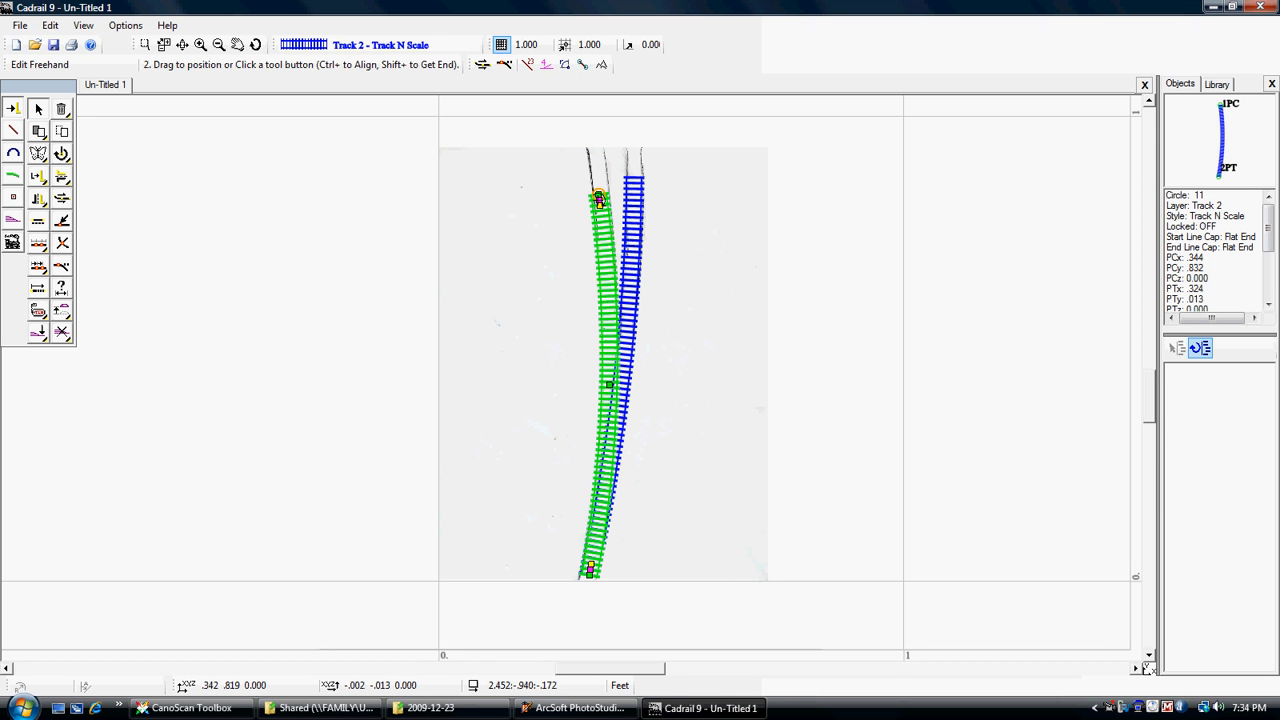
left_click_drag(600, 203, 605, 210)
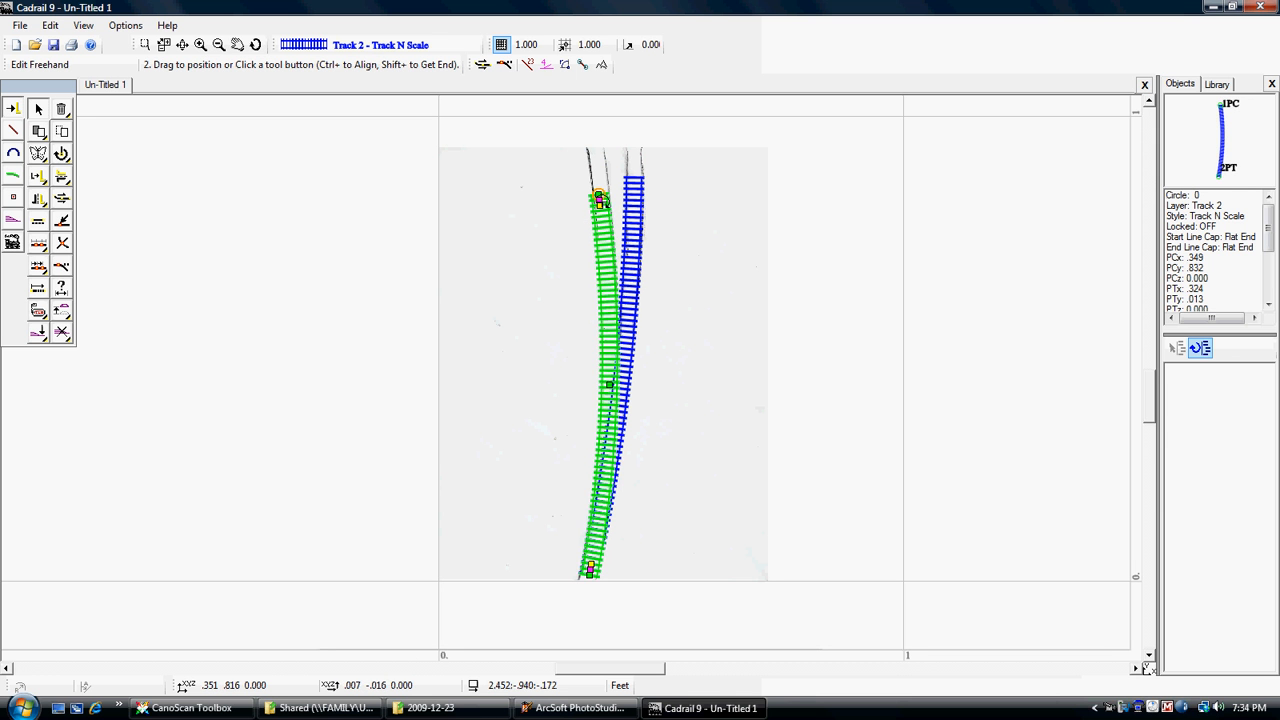
left_click(682, 243)
left_click(600, 201)
left_click_drag(600, 203, 604, 201)
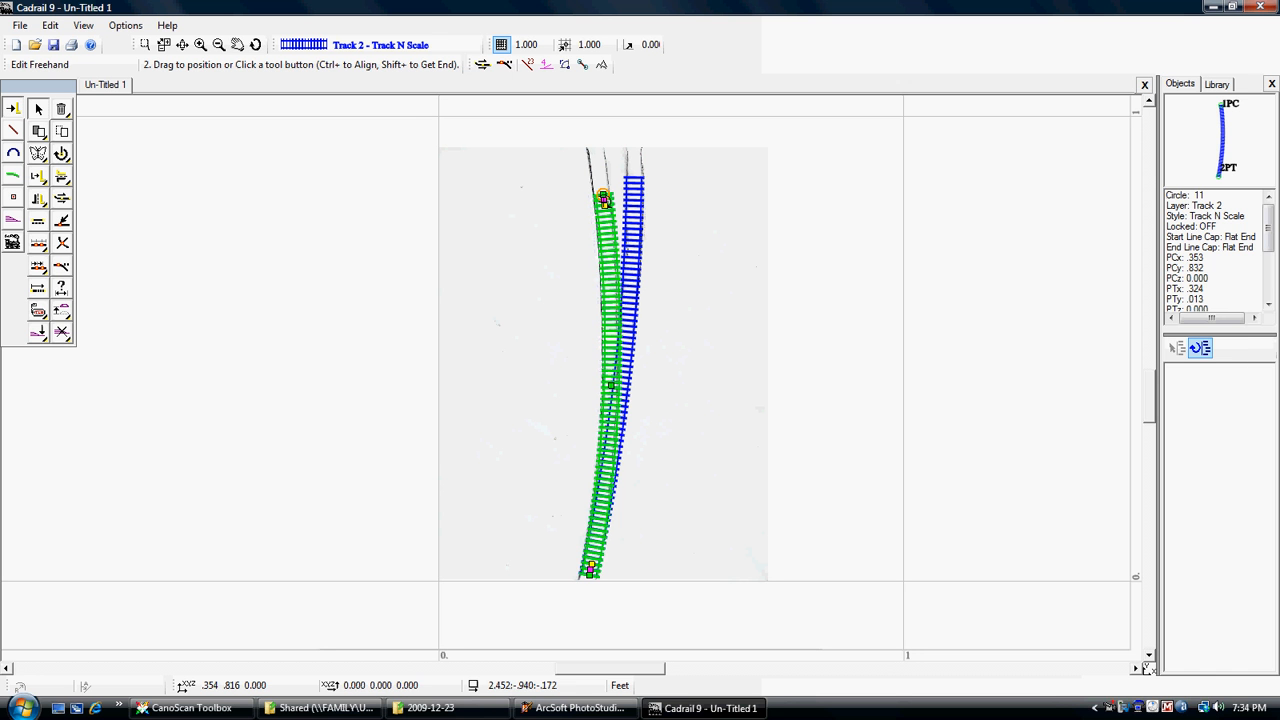
left_click(714, 438)
scroll(654, 531, "up", 1)
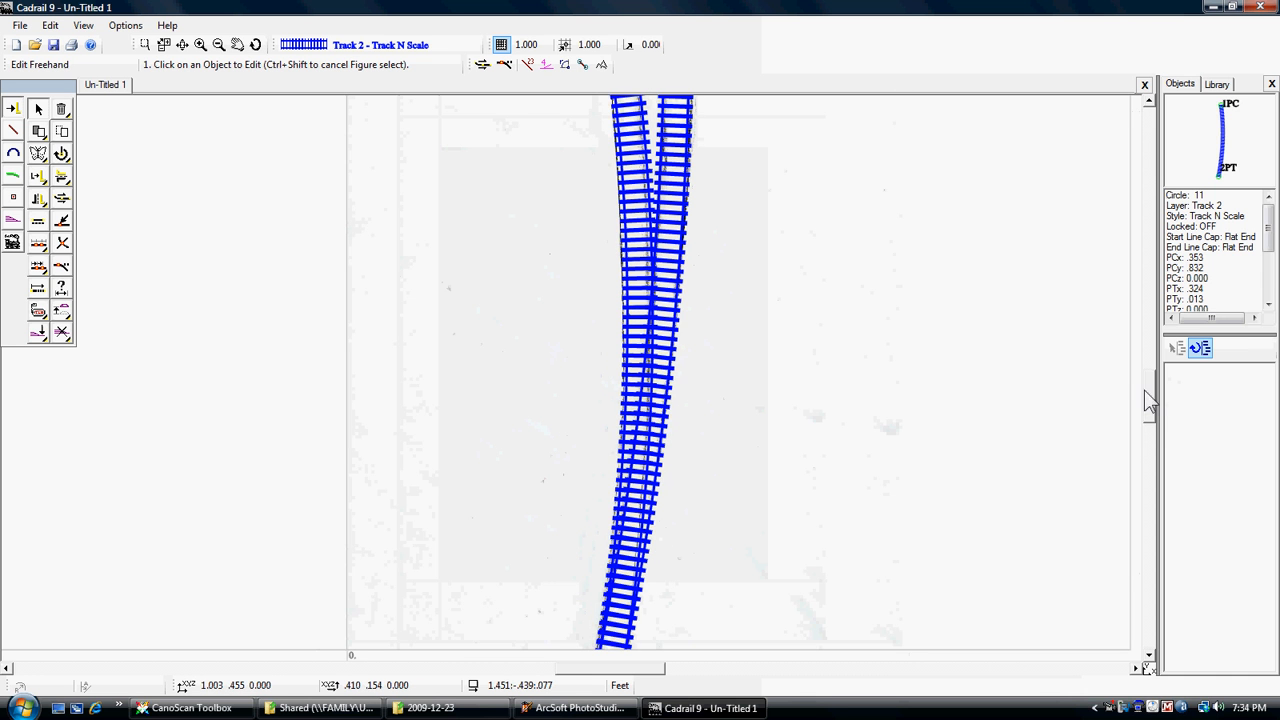
left_click_drag(1151, 398, 1153, 429)
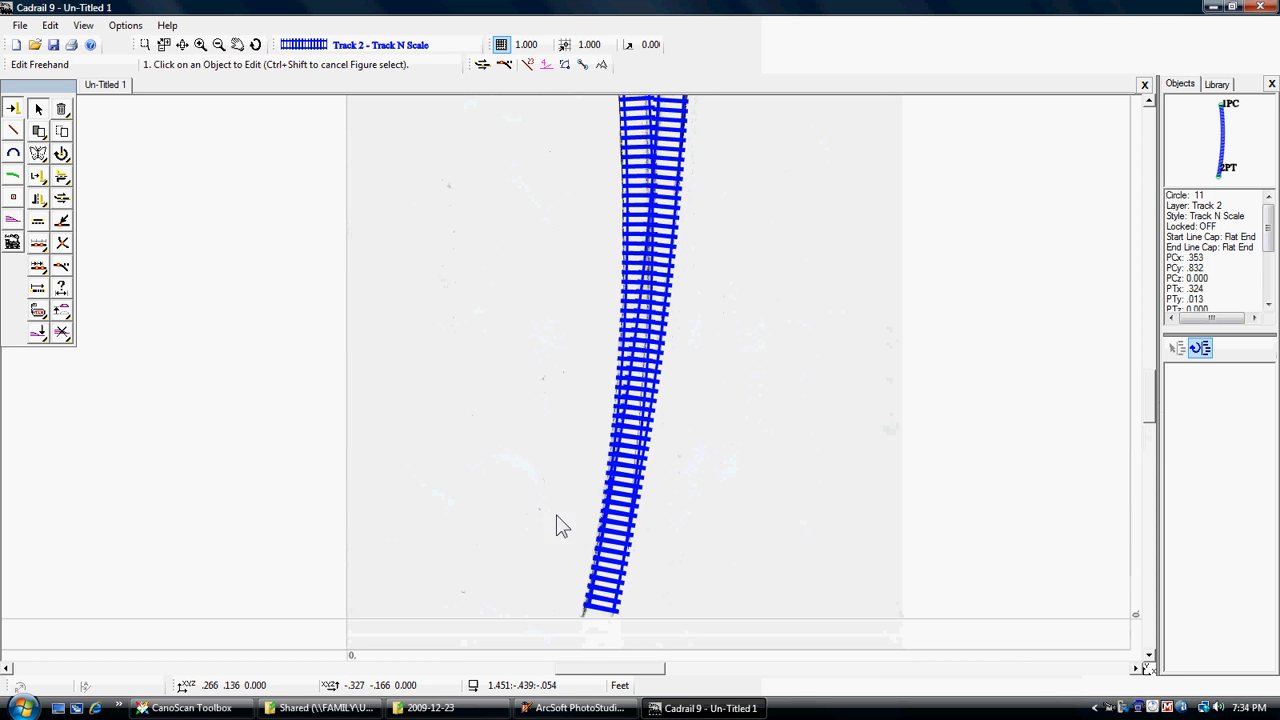
Move the left arc slightly so it runs from about X 0.351, Y 0.833 to X 0.322, Y 0.014, and deselect it
left_click(627, 343)
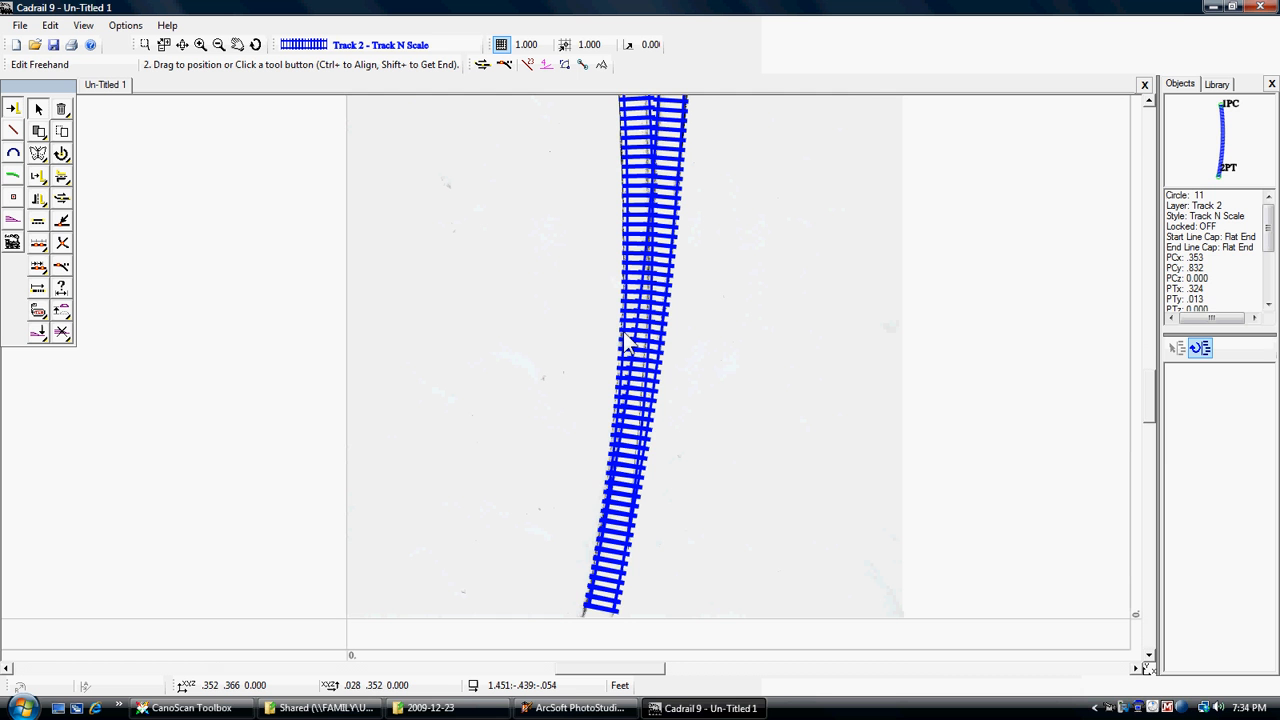
left_click_drag(627, 343, 623, 336)
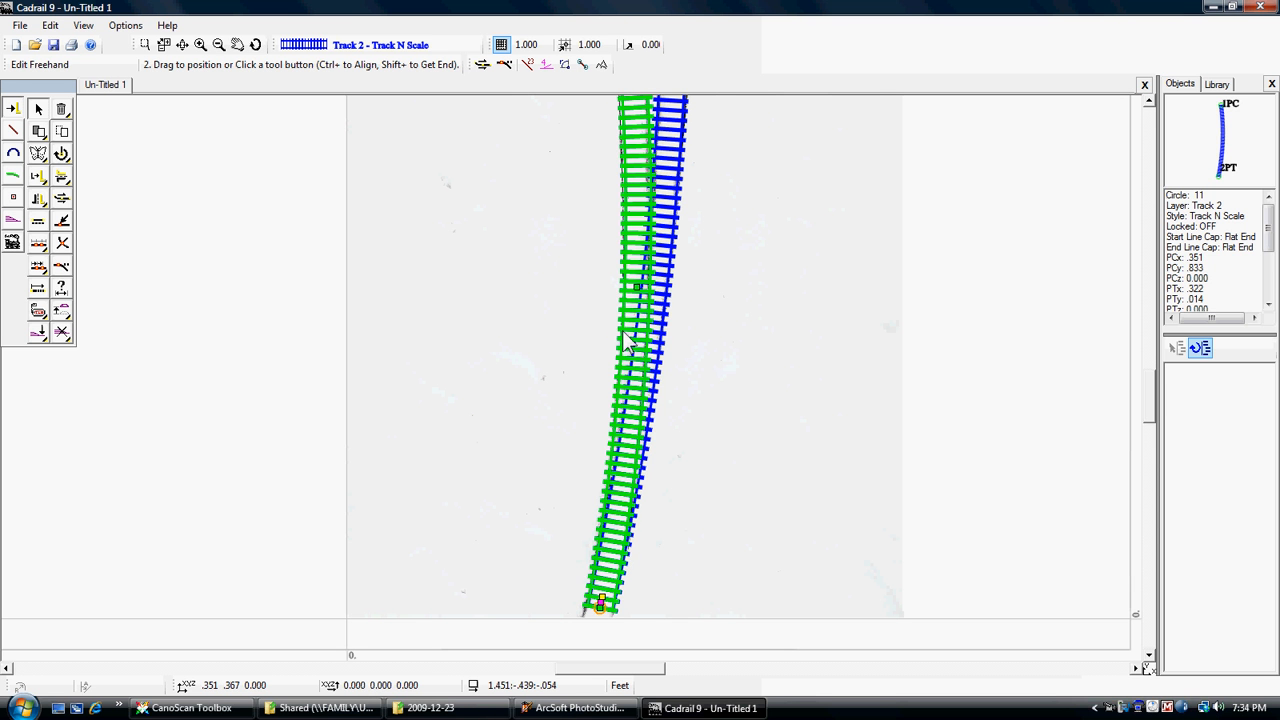
scroll(777, 360, "down", 2)
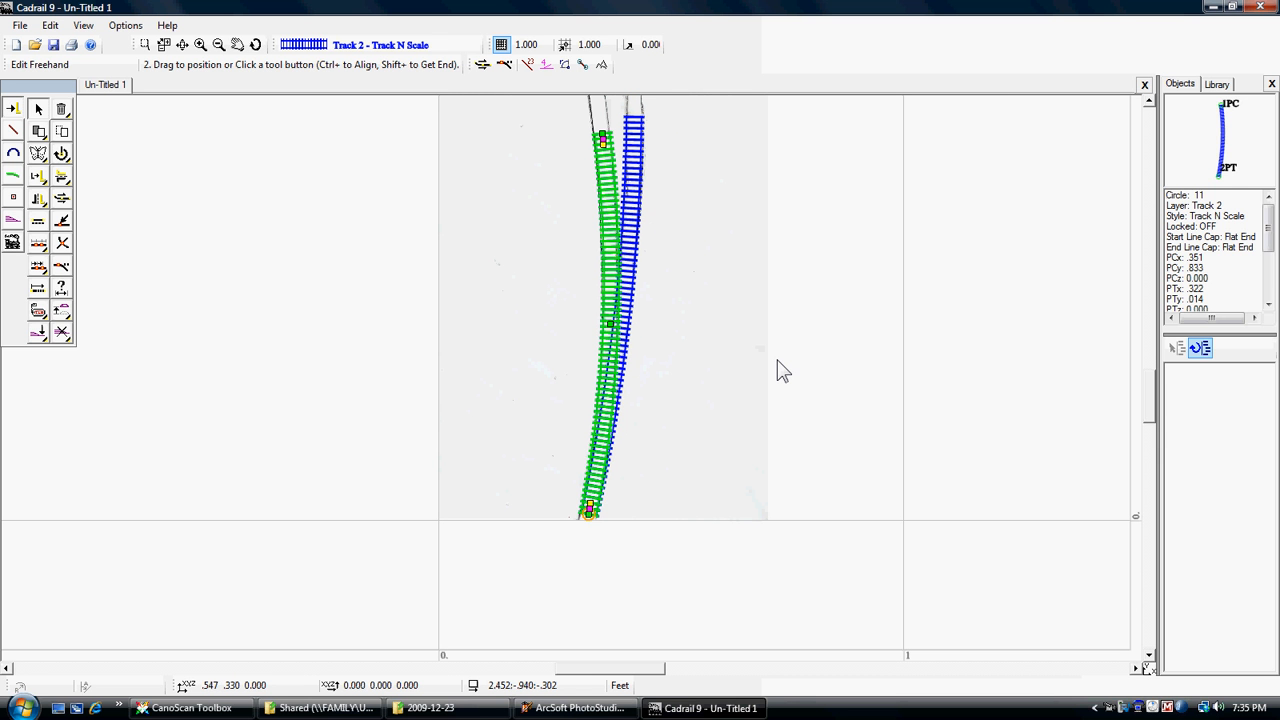
scroll(778, 363, "up", 2)
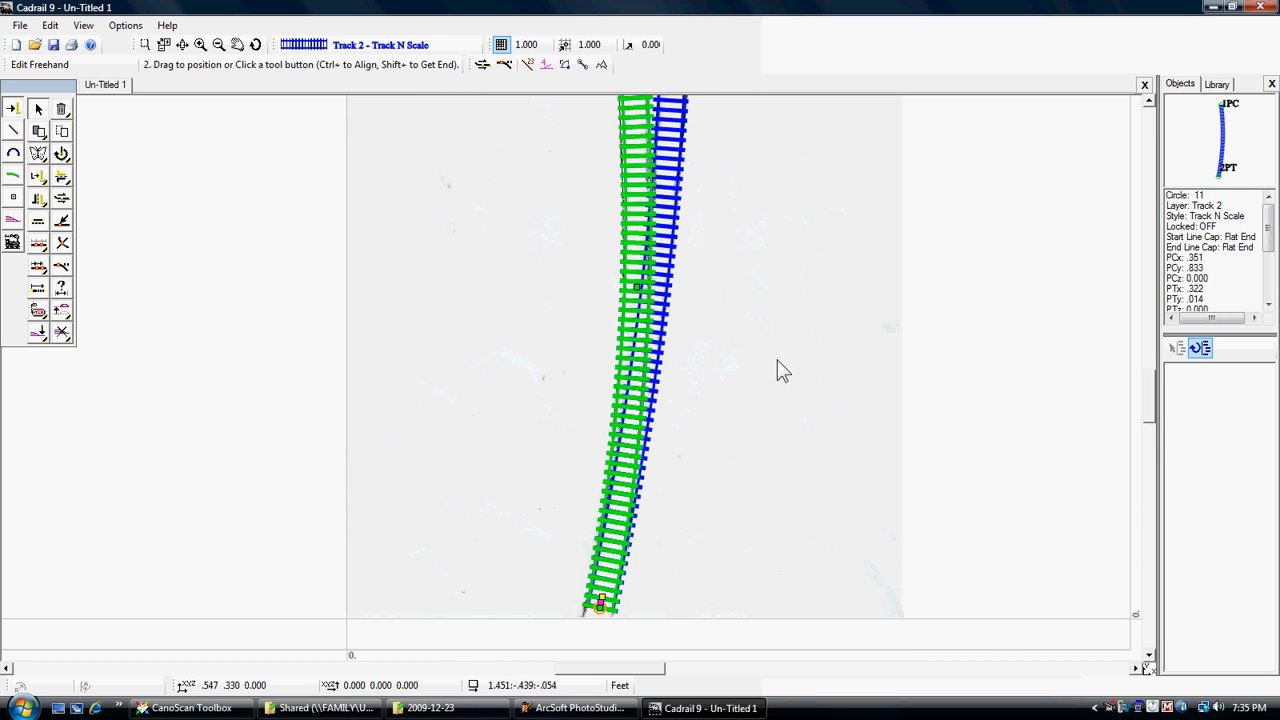
right_click(778, 362)
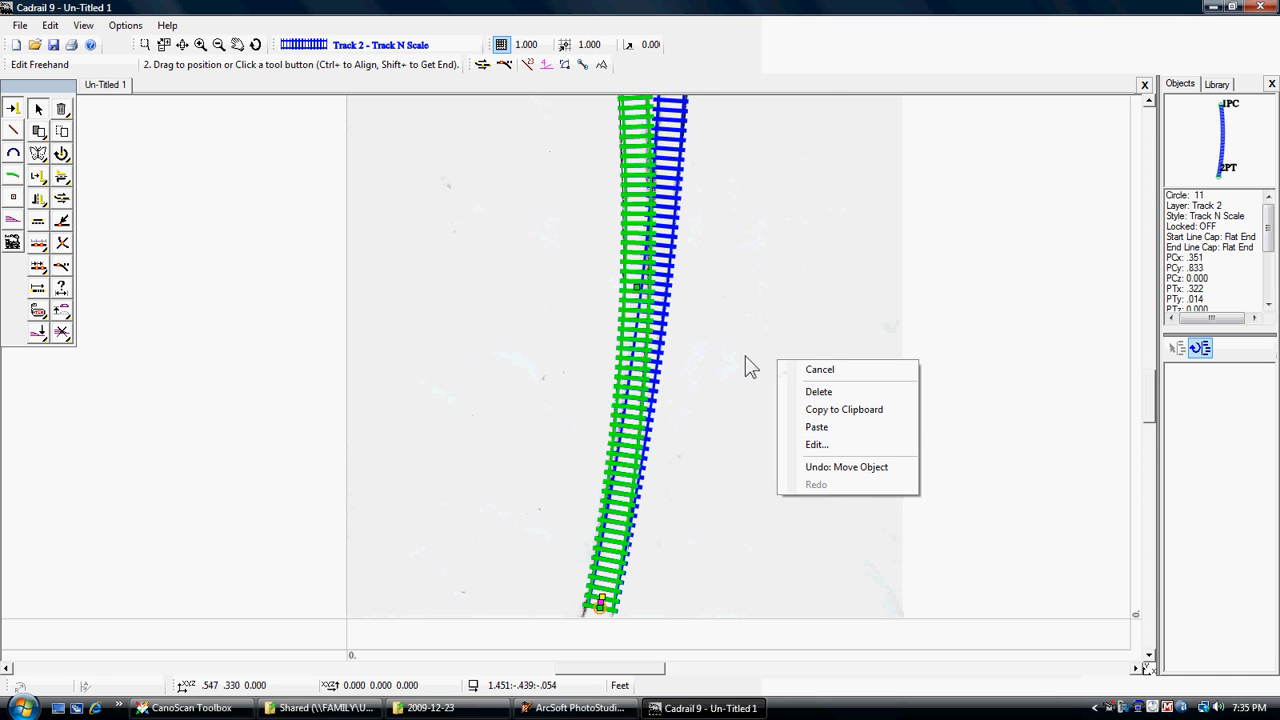
left_click(746, 358)
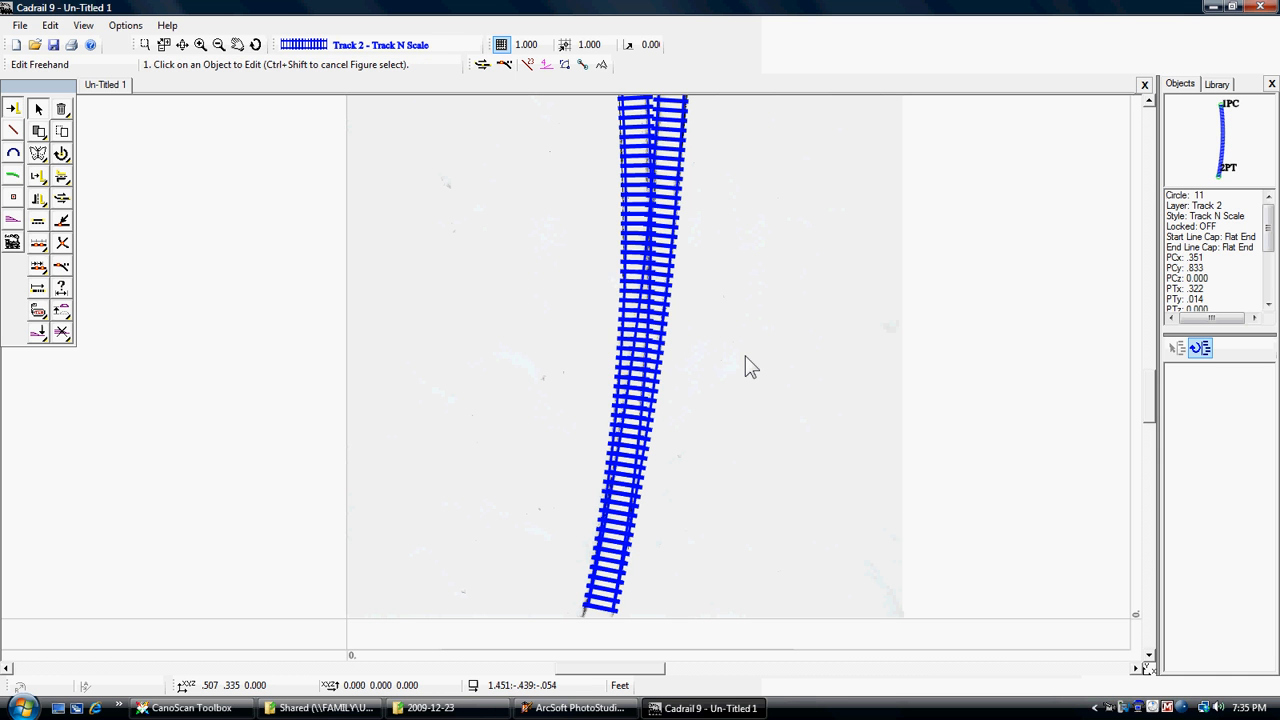
Set the drawing's print scale to 1 inch = 1/12 feet and place the page frame over the arcs at about X 0.030, Y 0.051
scroll(745, 358, "down", 2)
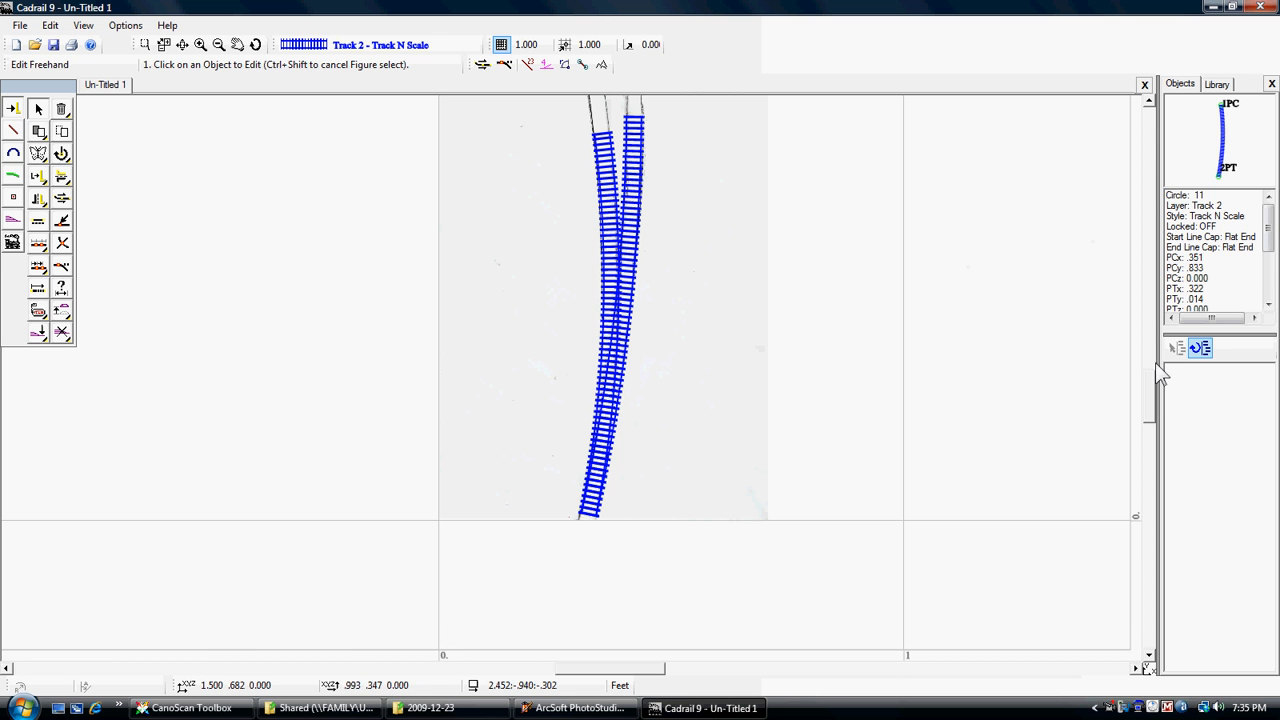
left_click_drag(1150, 388, 1146, 361)
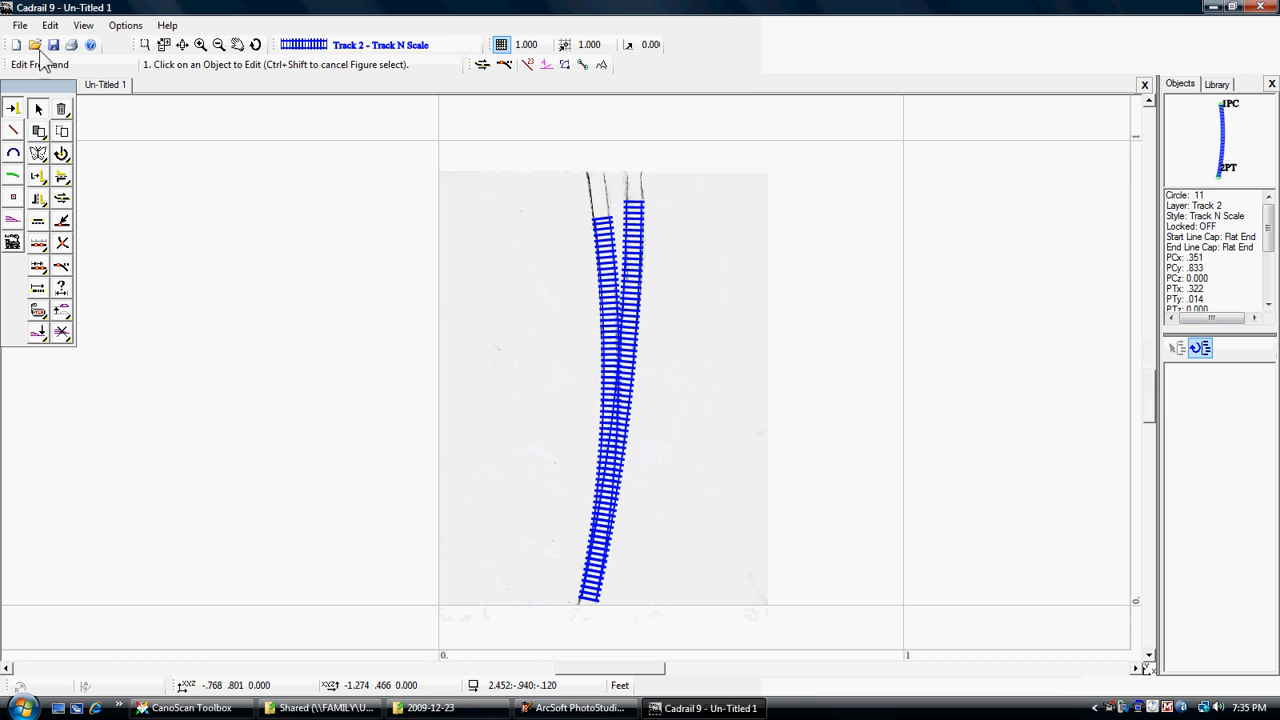
left_click(20, 25)
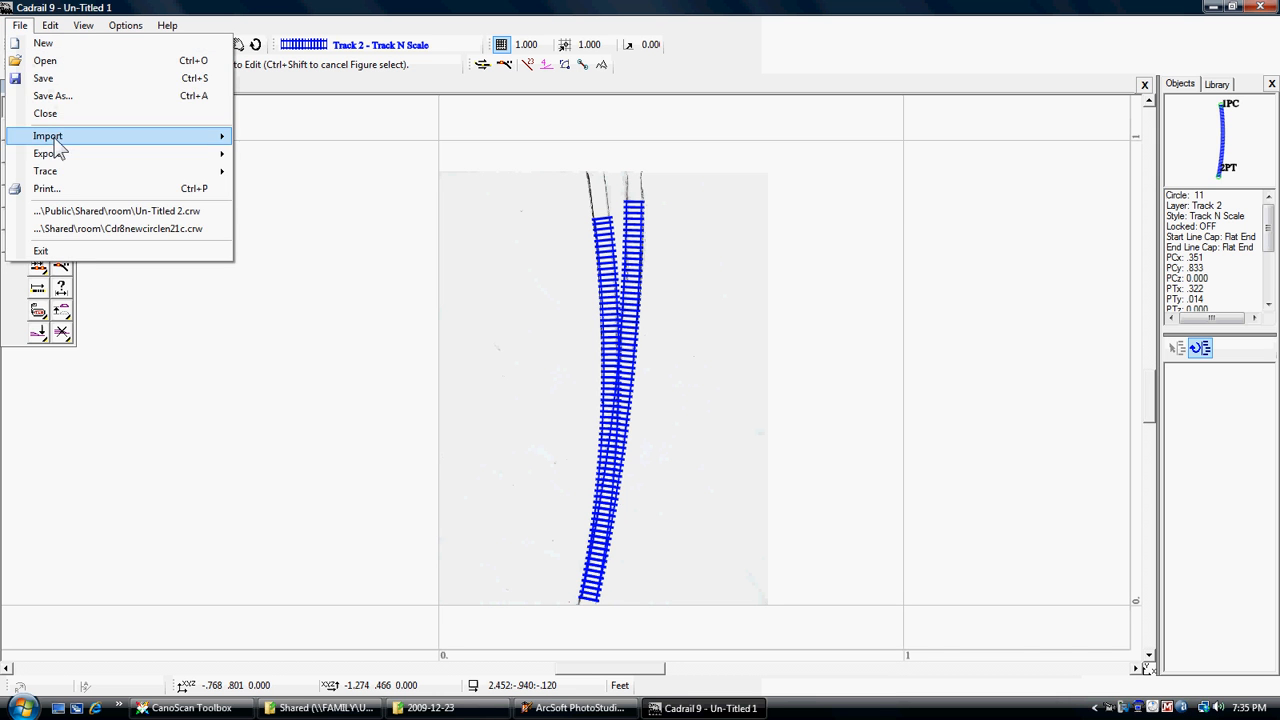
left_click(78, 189)
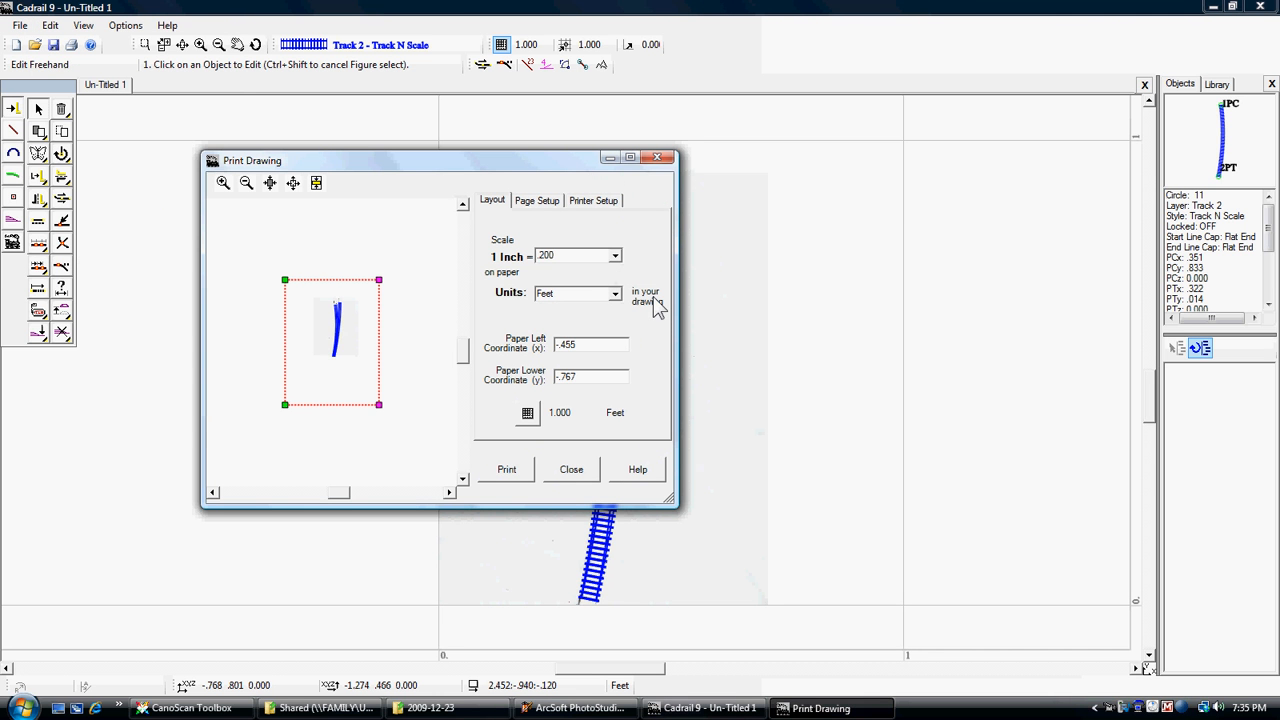
left_click(615, 294)
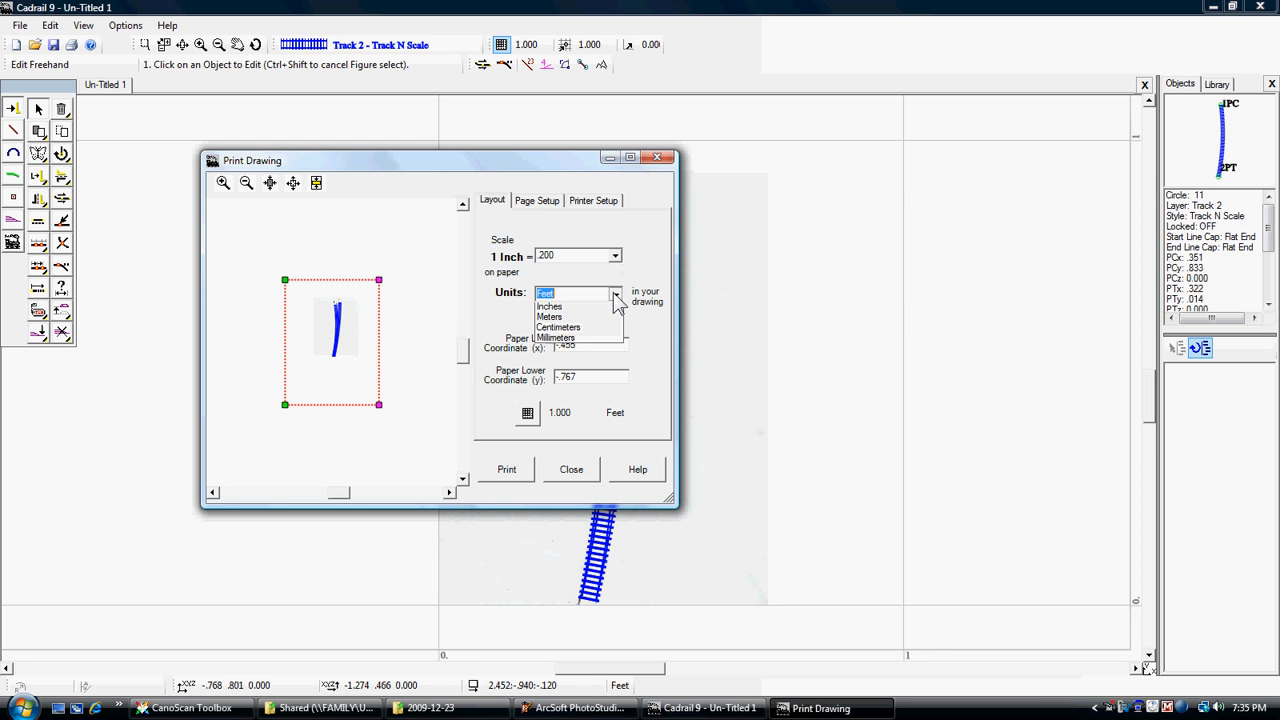
left_click(615, 256)
left_click(615, 256)
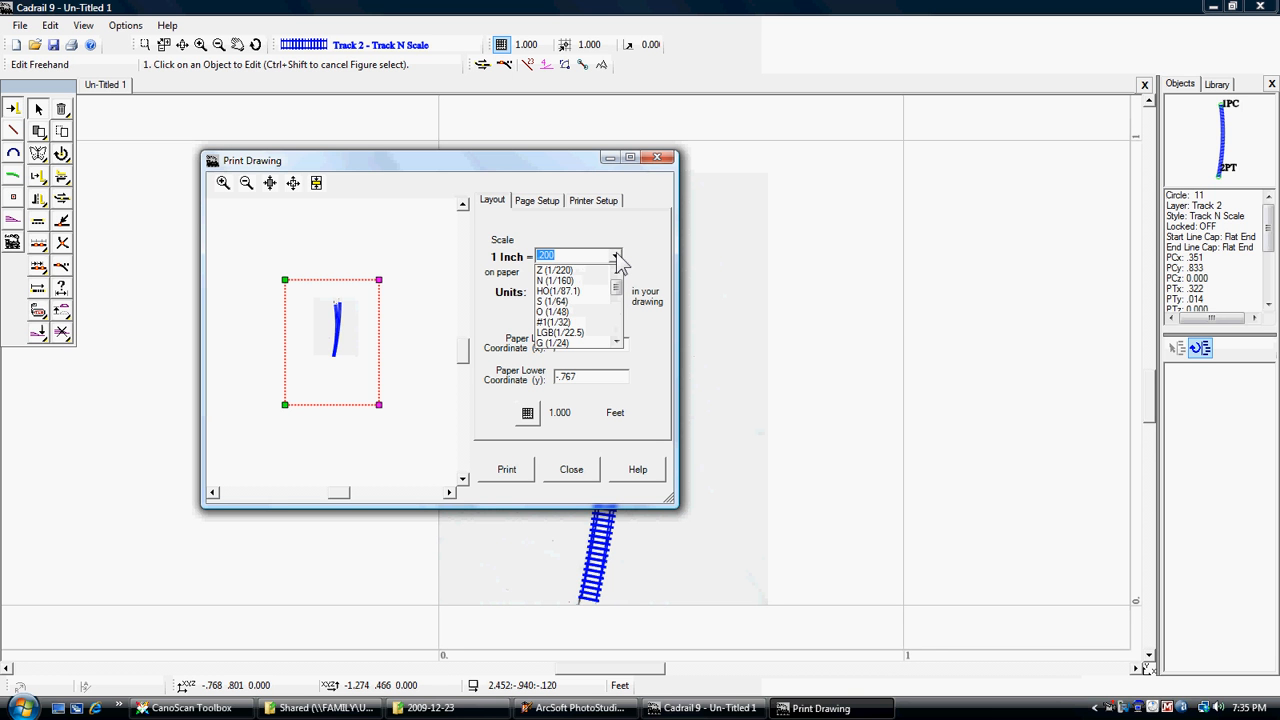
left_click_drag(617, 287, 618, 305)
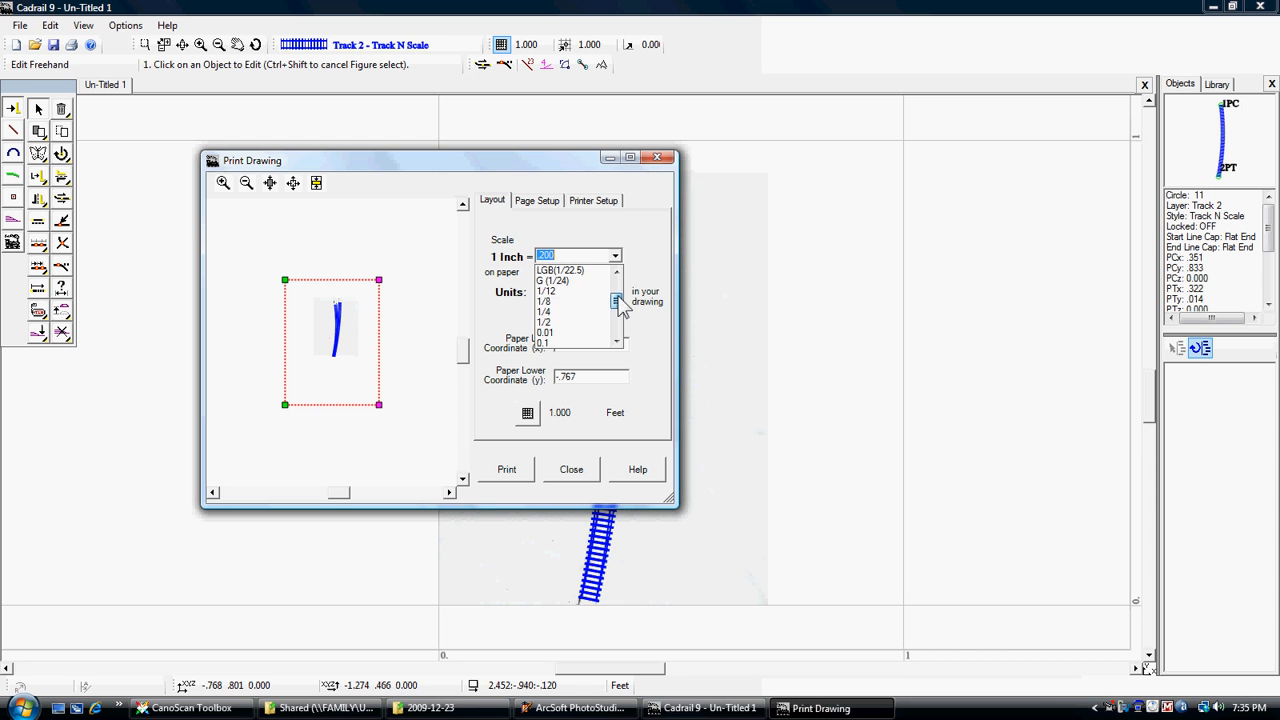
left_click(566, 302)
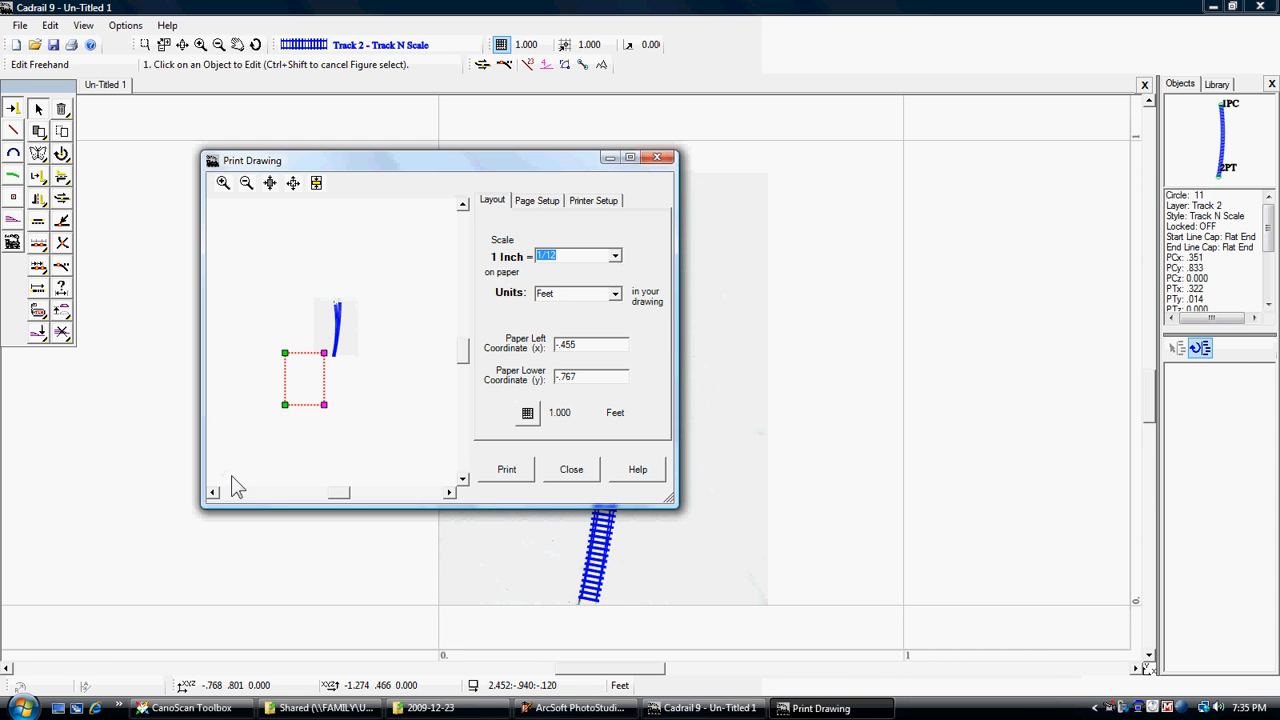
left_click_drag(299, 391, 329, 340)
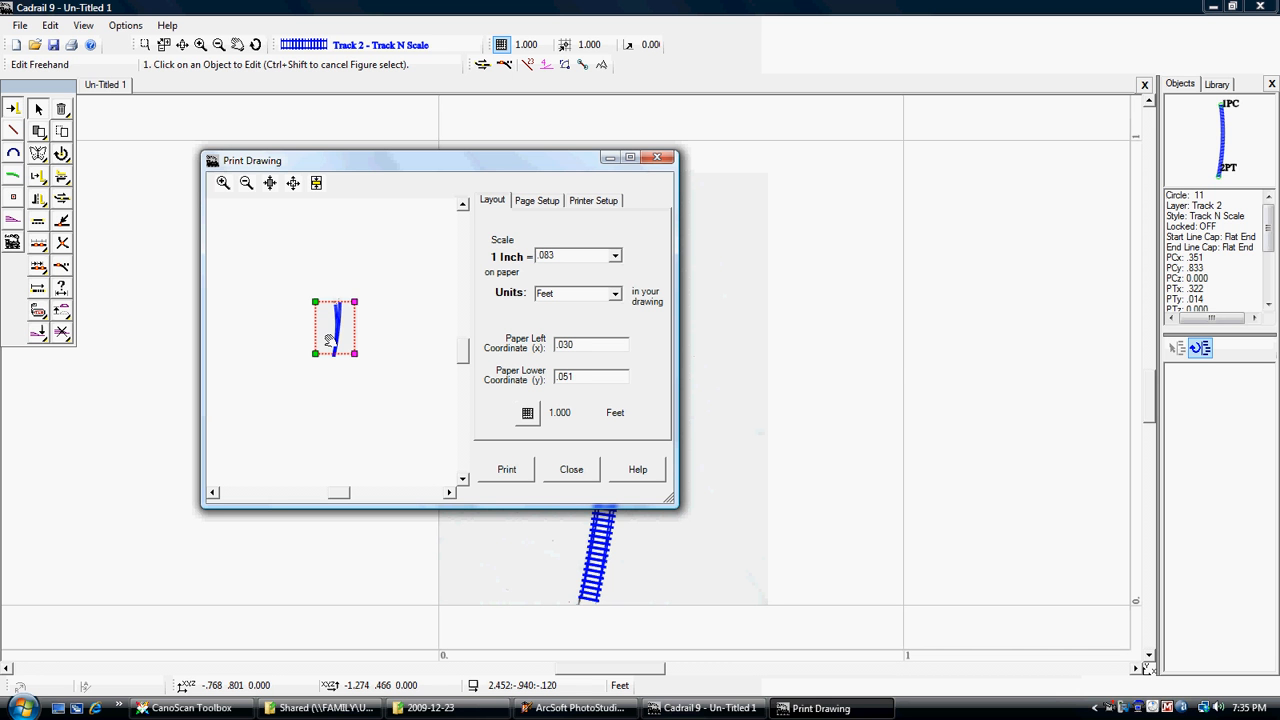
Set the print border width to 0.25 inches and reposition the page frame to take in the arcs' shared lower end
left_click(224, 184)
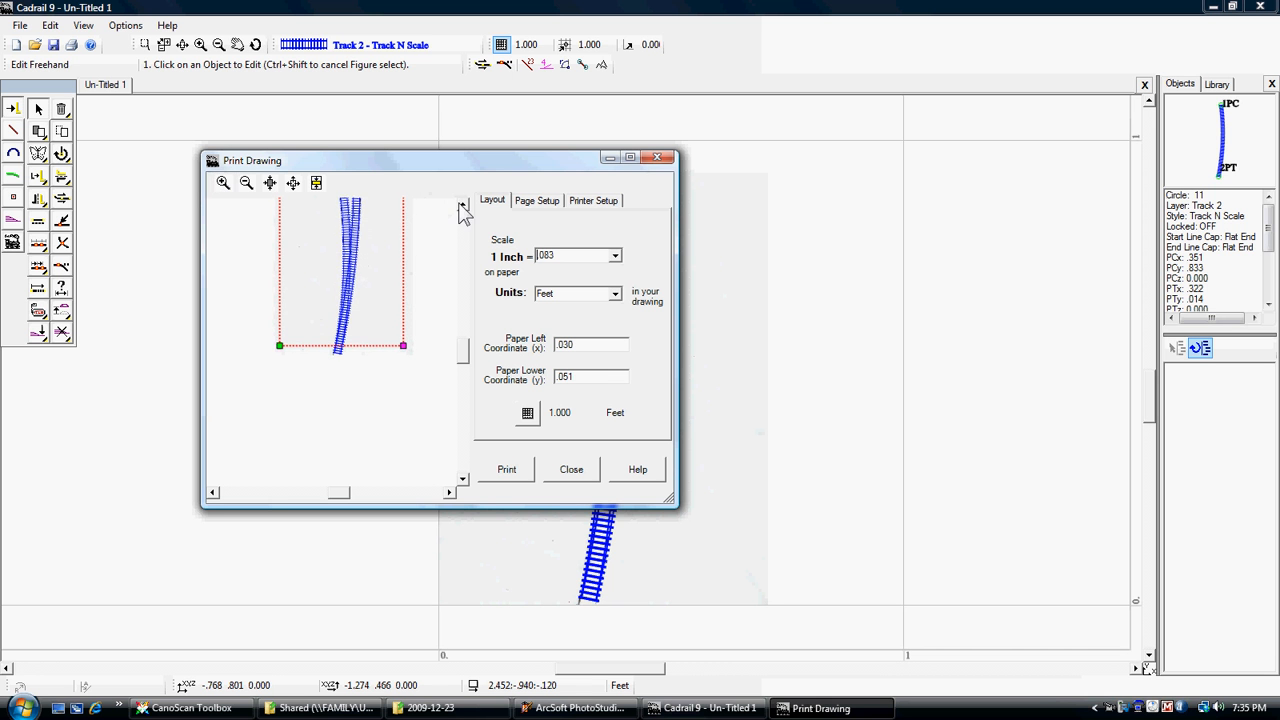
left_click(540, 200)
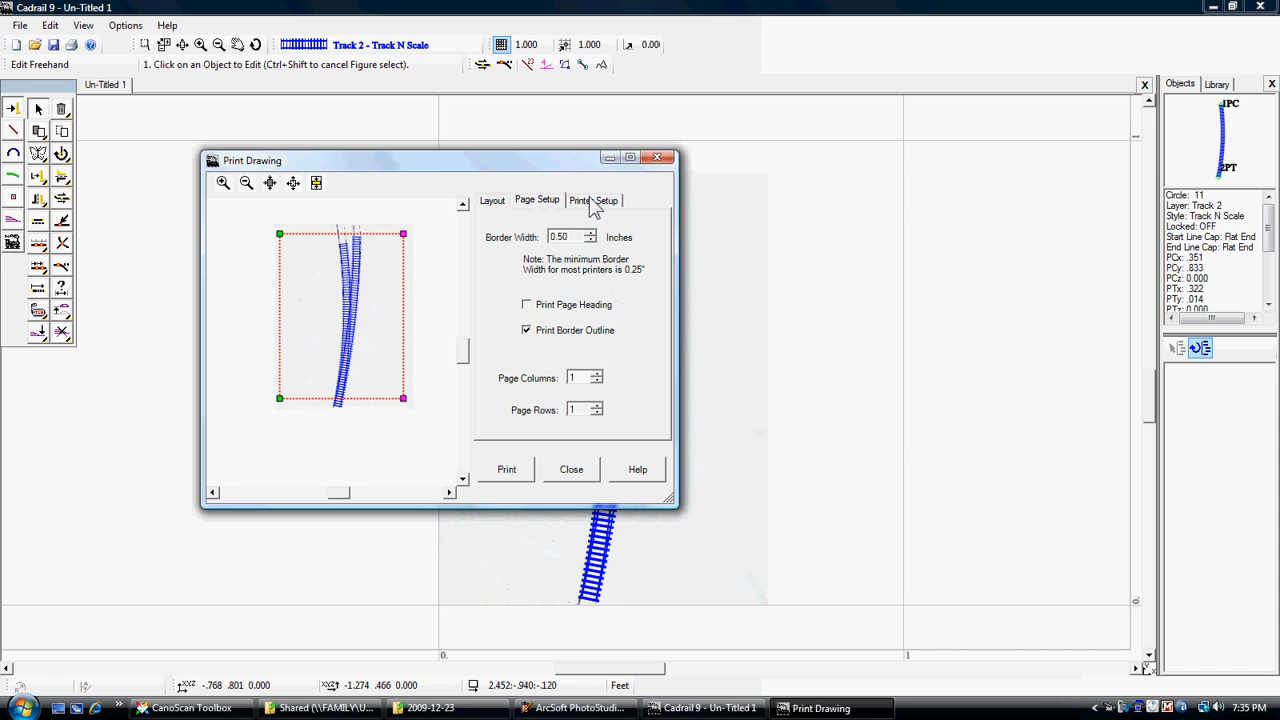
left_click(590, 241)
left_click(590, 241)
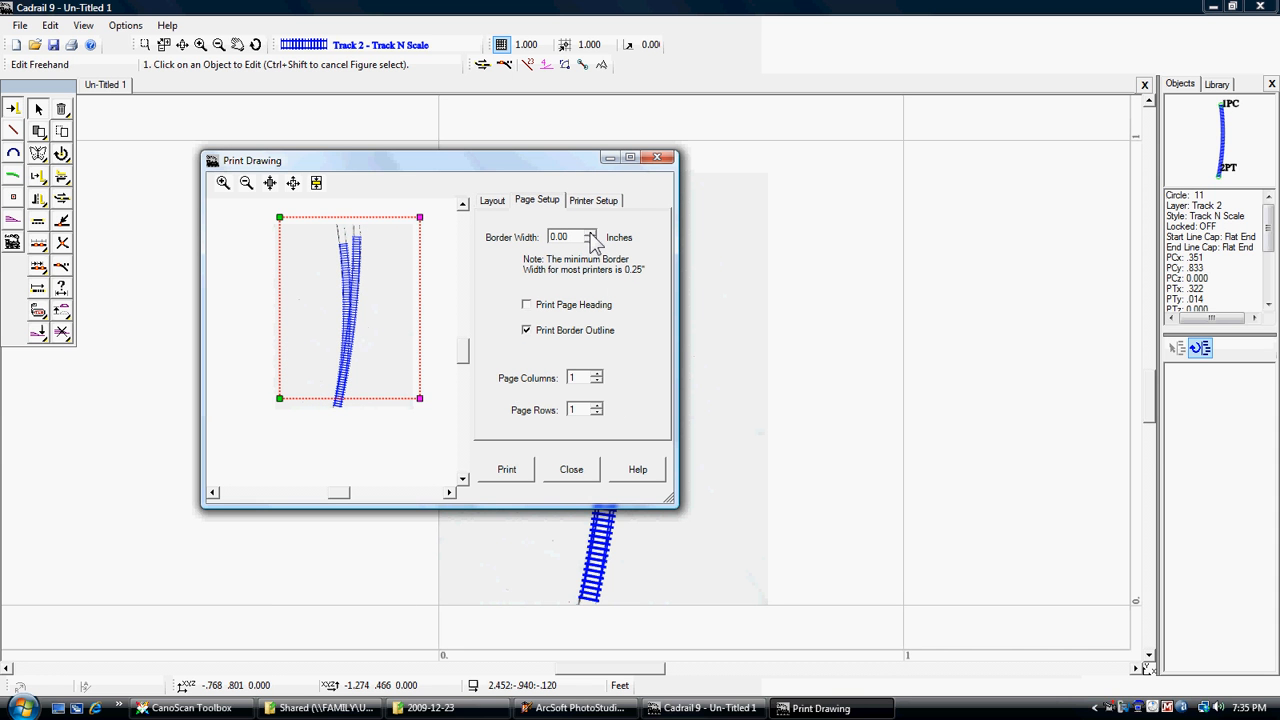
left_click(590, 233)
left_click_drag(395, 296, 392, 304)
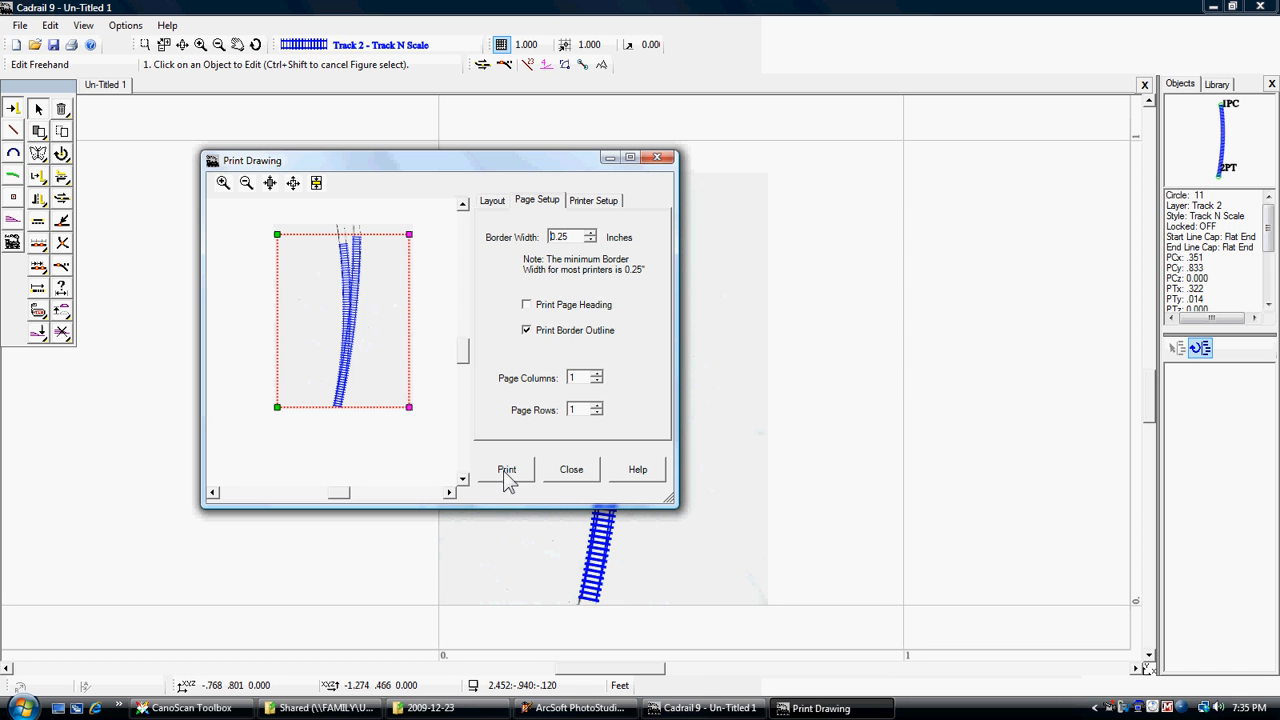
Choose the HP Deskjet 6940 series as the printer and print the drawing
left_click(604, 200)
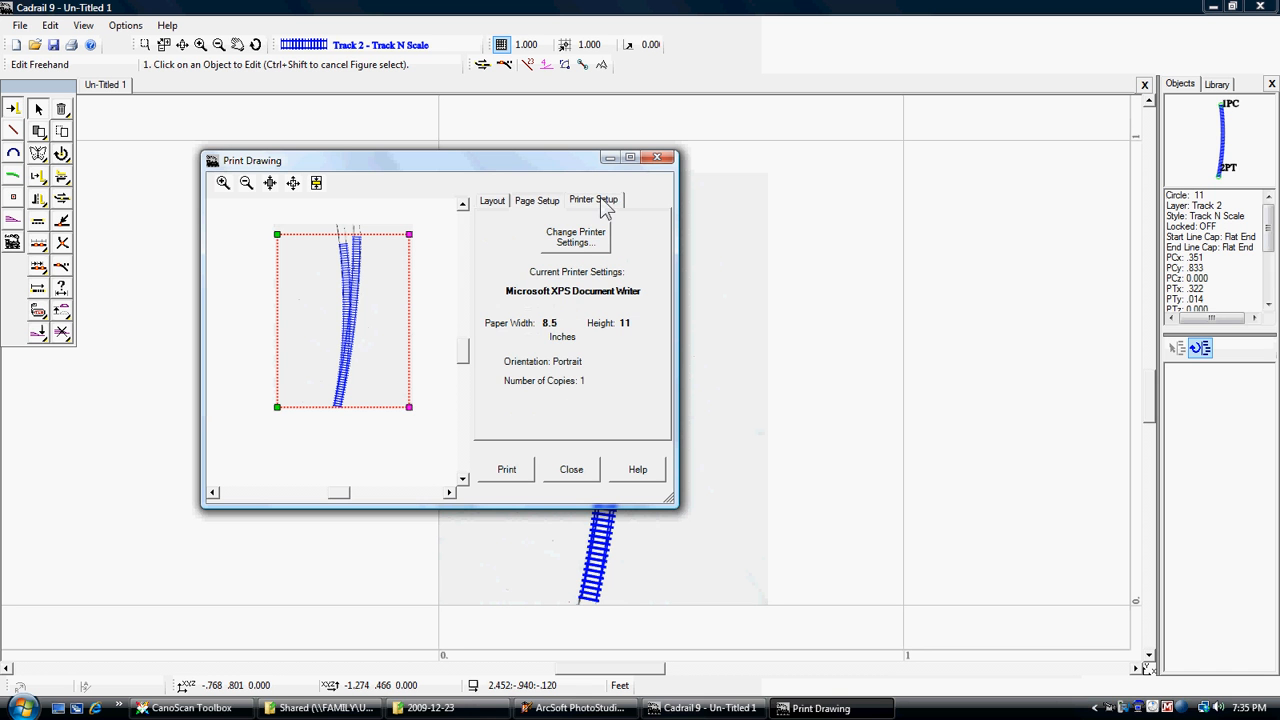
left_click(592, 253)
left_click(704, 194)
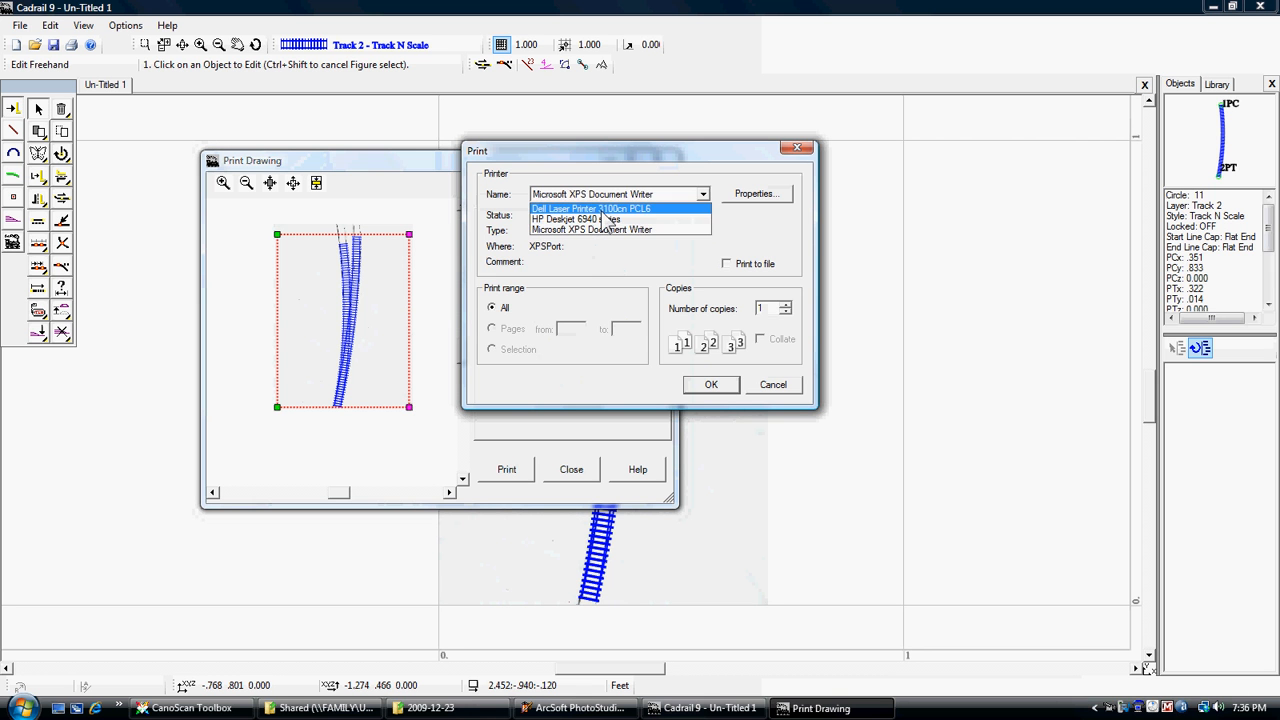
left_click(603, 209)
left_click(701, 196)
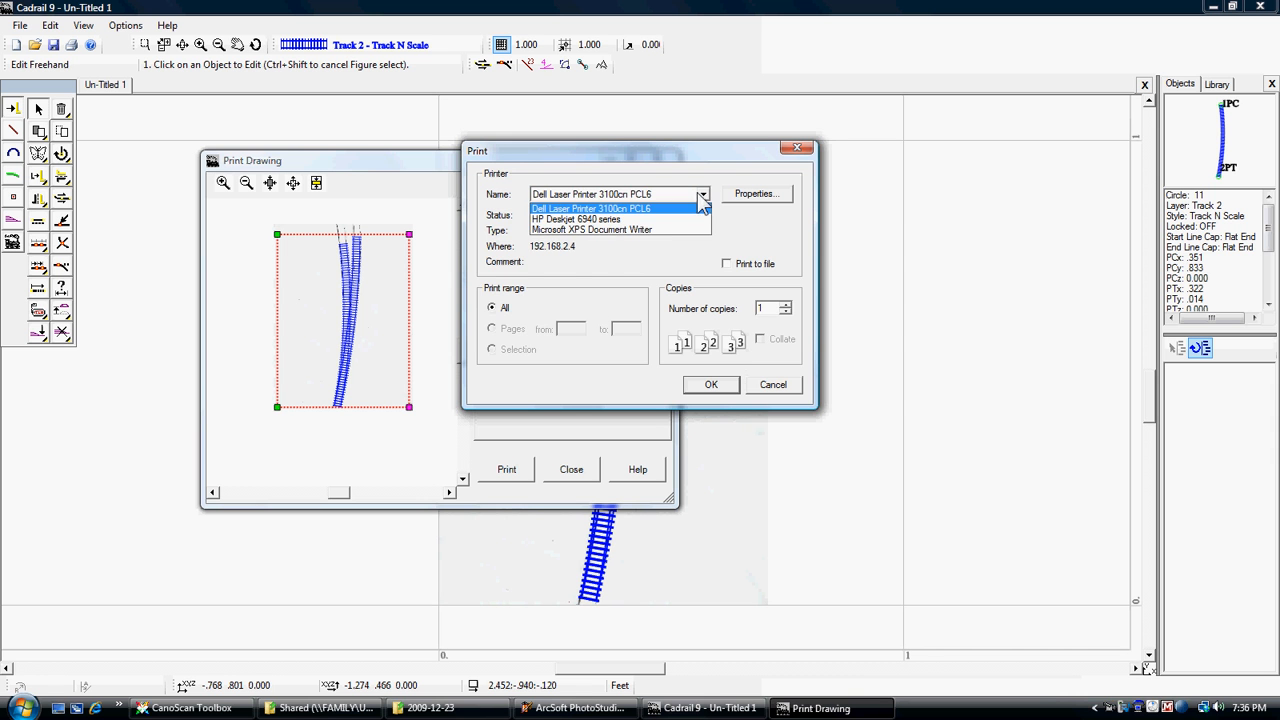
left_click(617, 218)
left_click(711, 386)
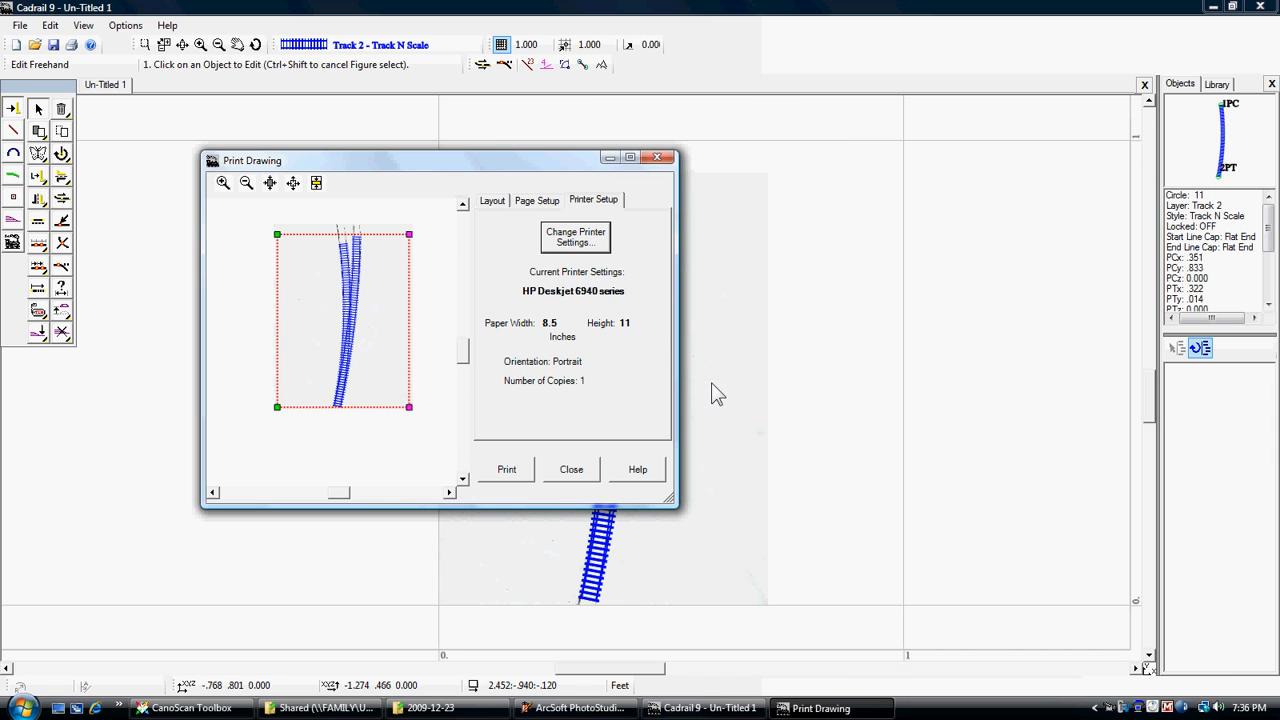
left_click(507, 469)
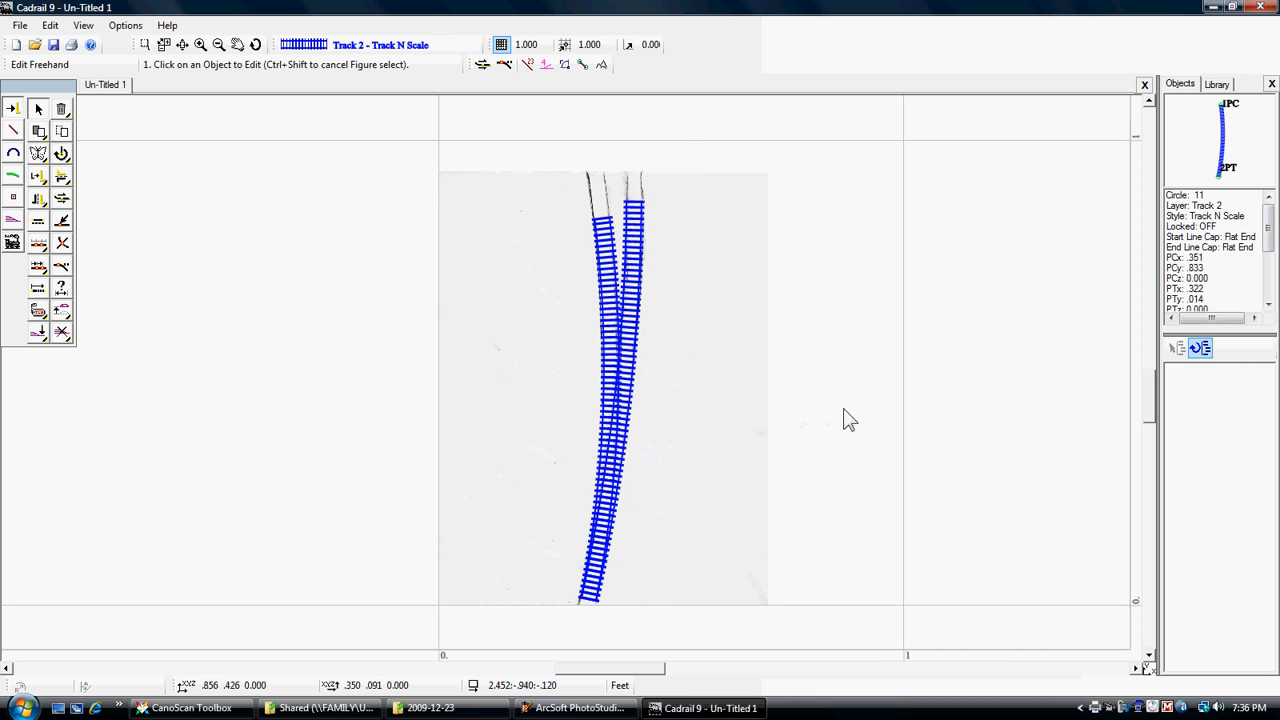
right_click(1111, 707)
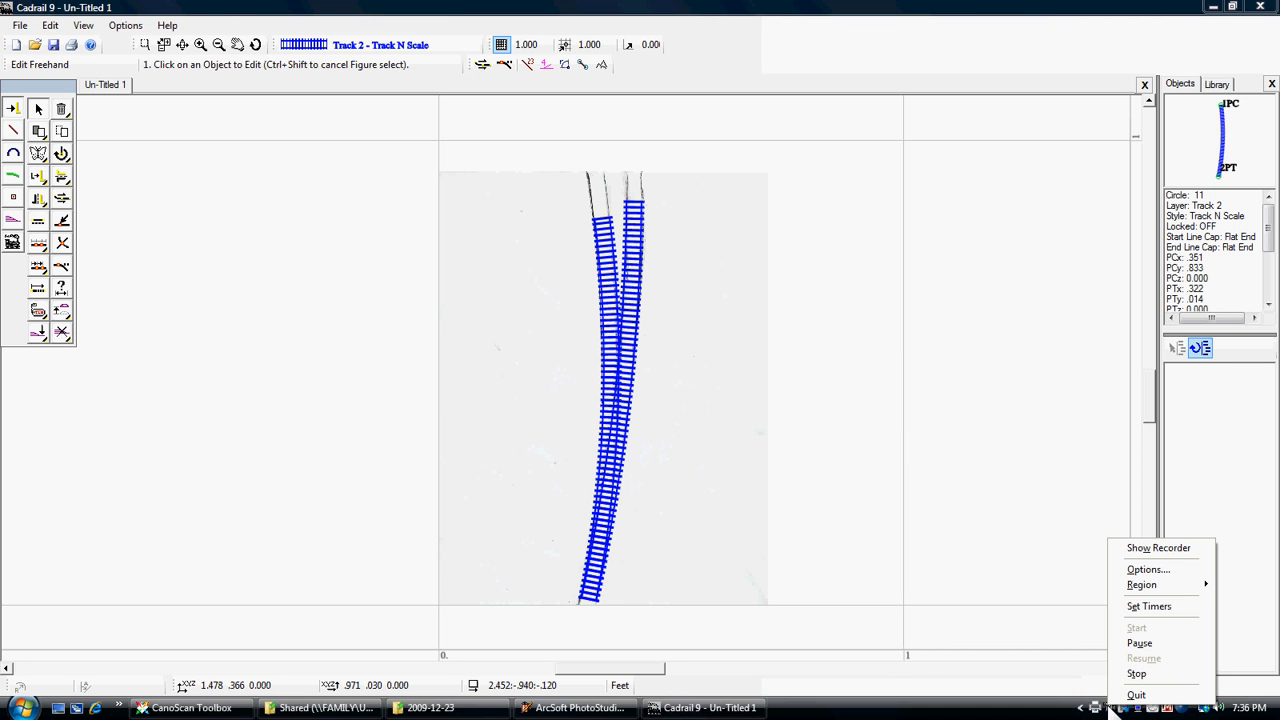